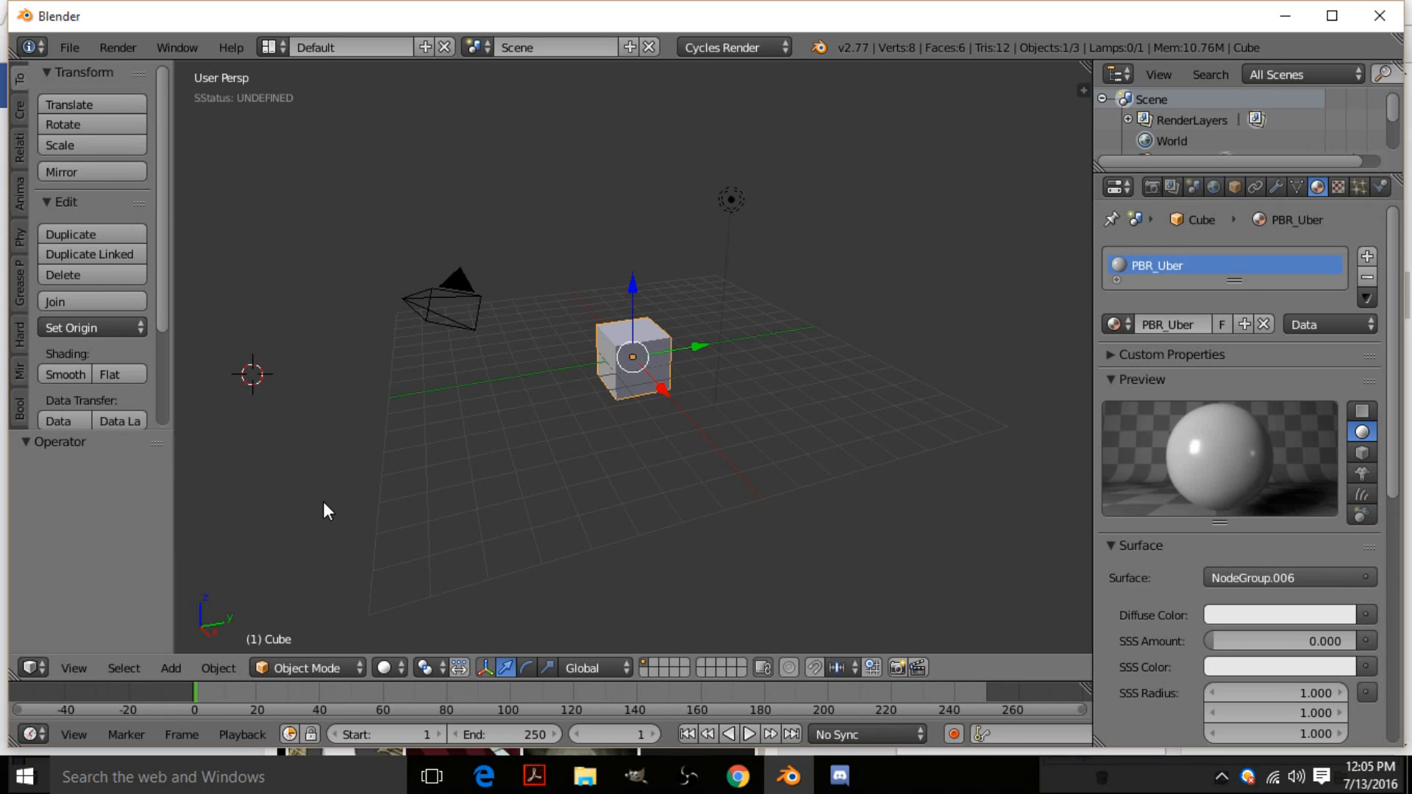
# - Change the 3D view to the Video Sequence Editor, split it horizontally and set the upper half to image preview
pyautogui.click(29, 667)
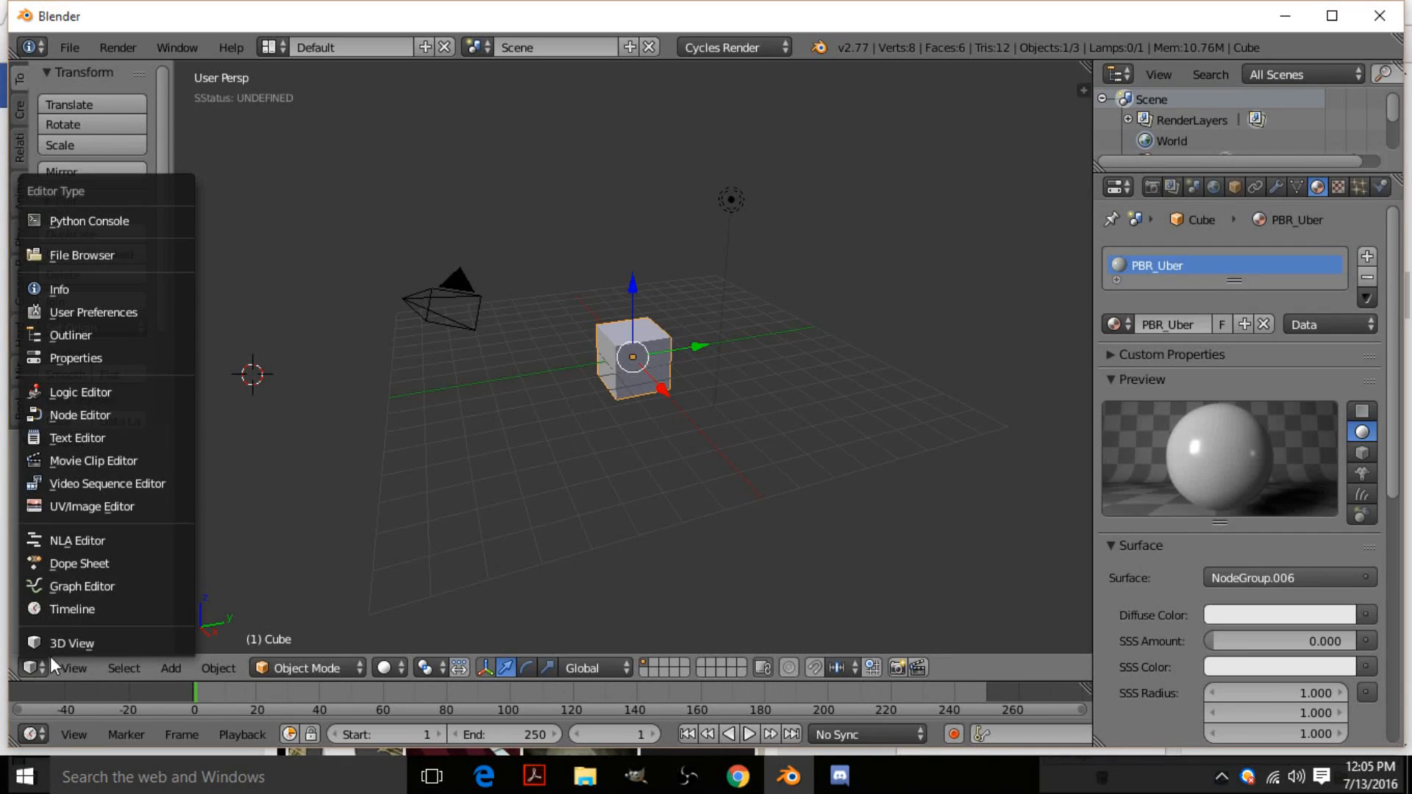
pyautogui.click(91, 483)
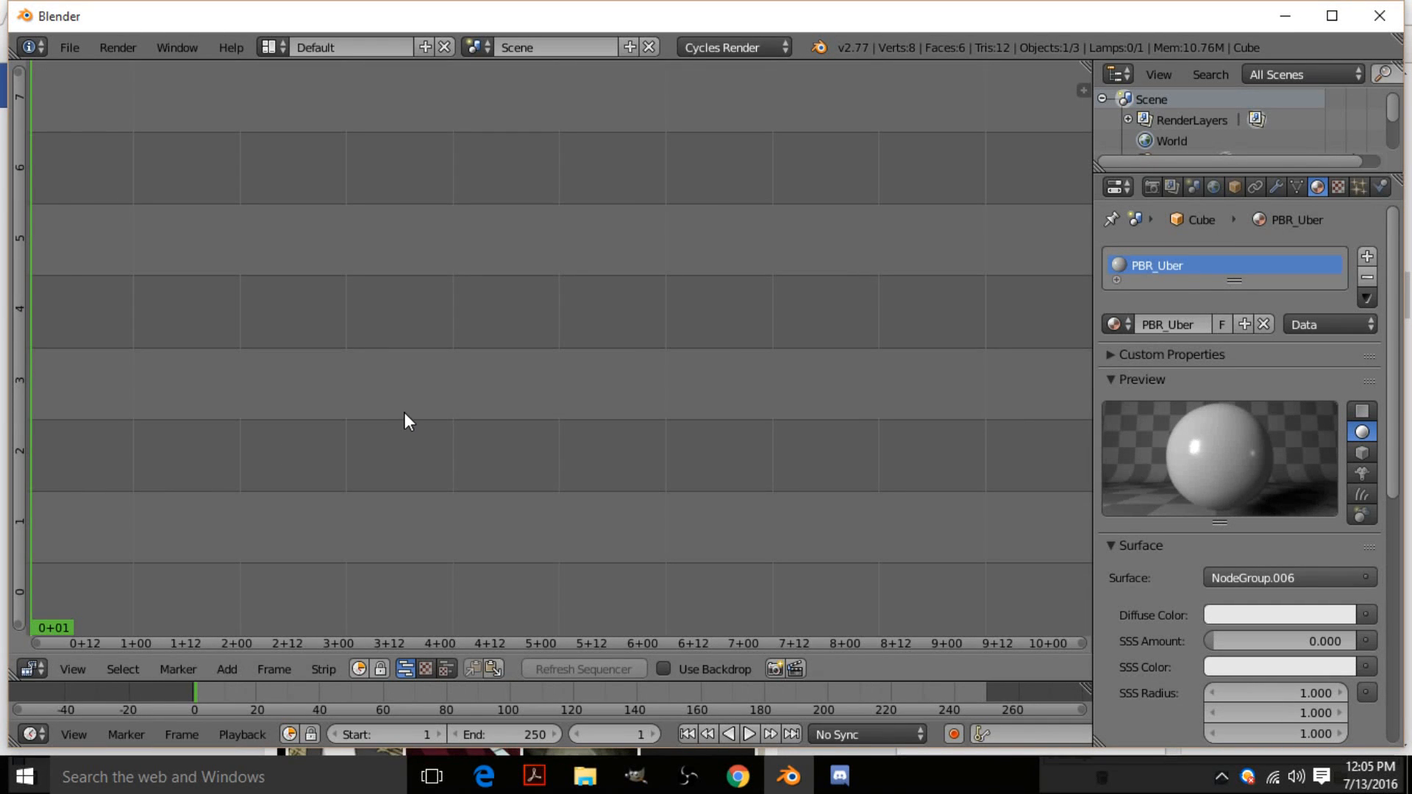
pyautogui.press('Home')
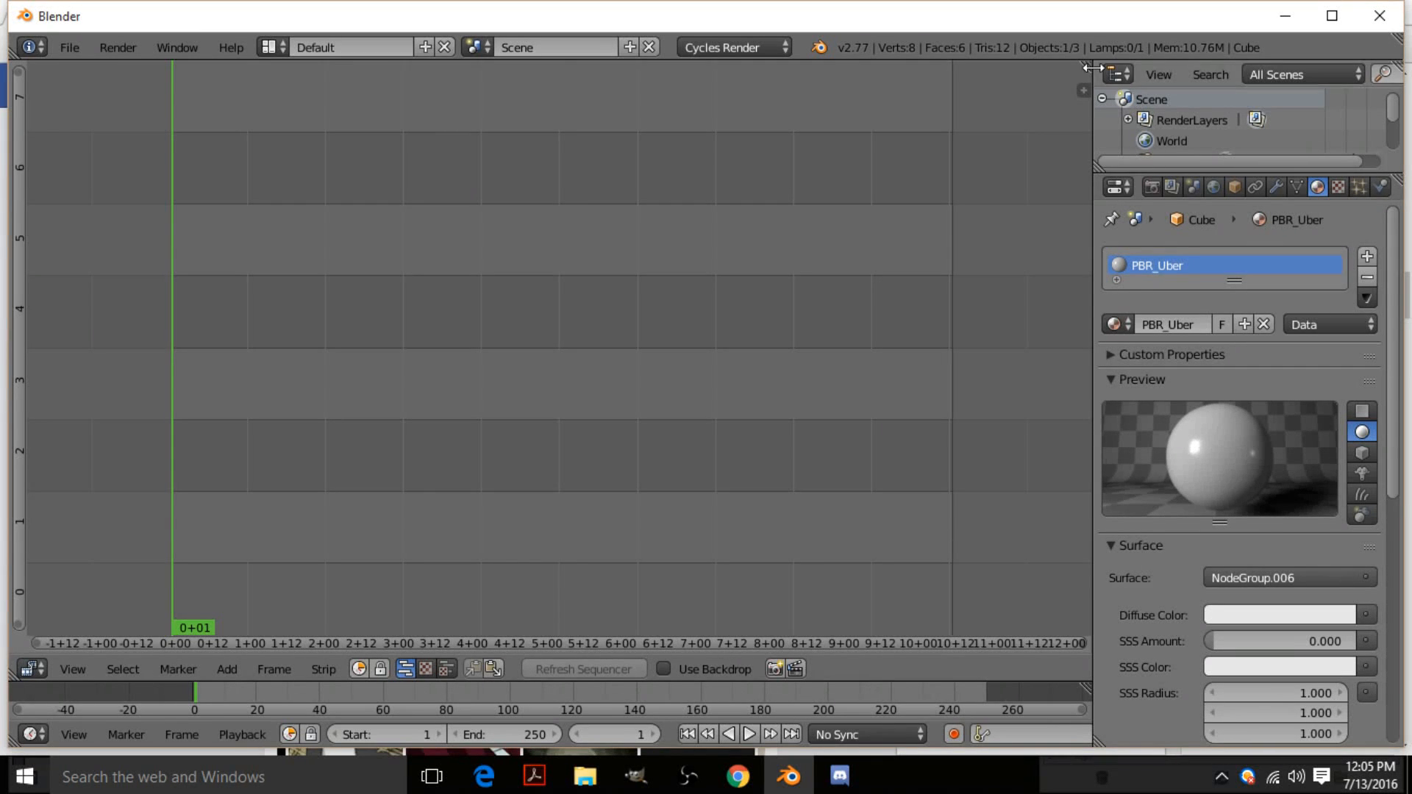
pyautogui.moveTo(1082, 64); pyautogui.dragTo(1030, 337)
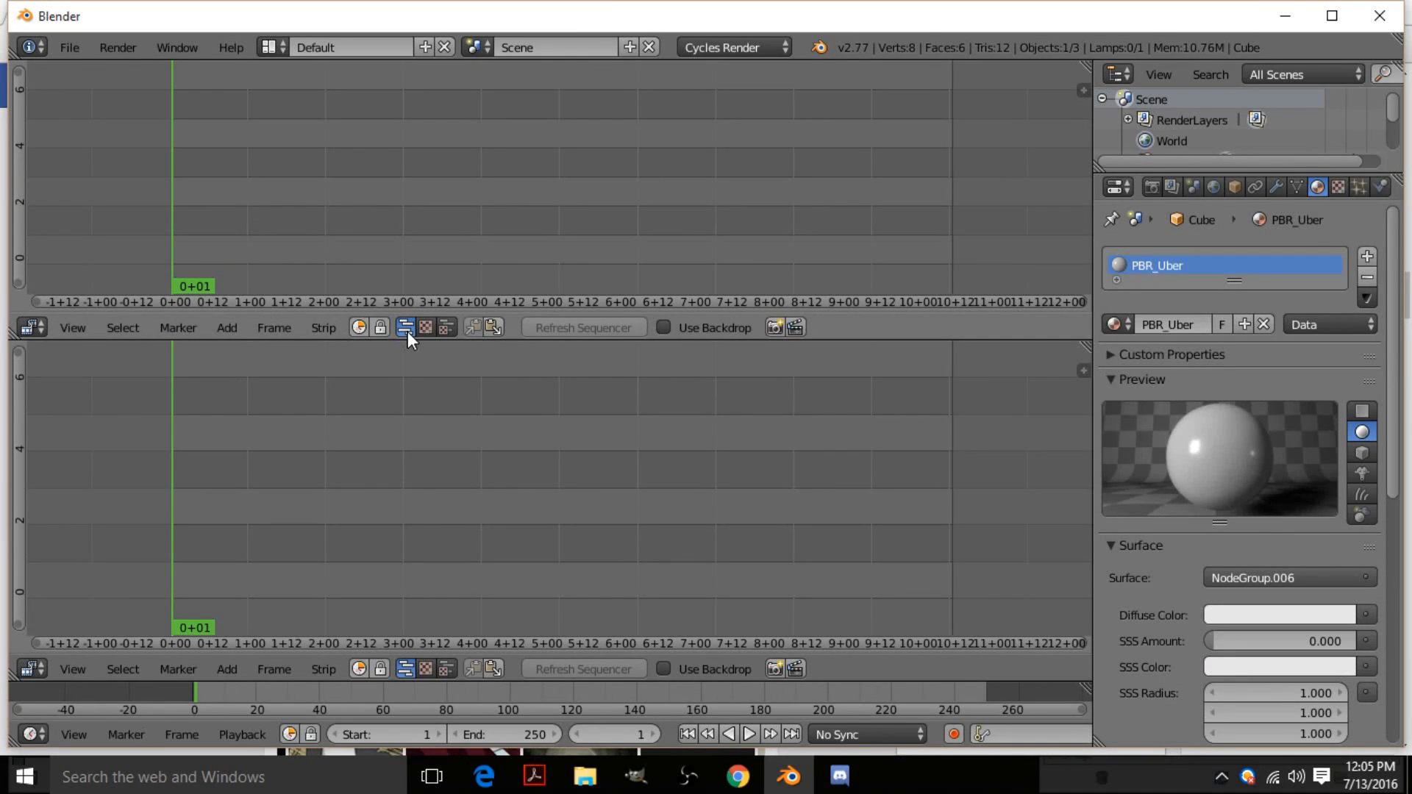
pyautogui.click(426, 327)
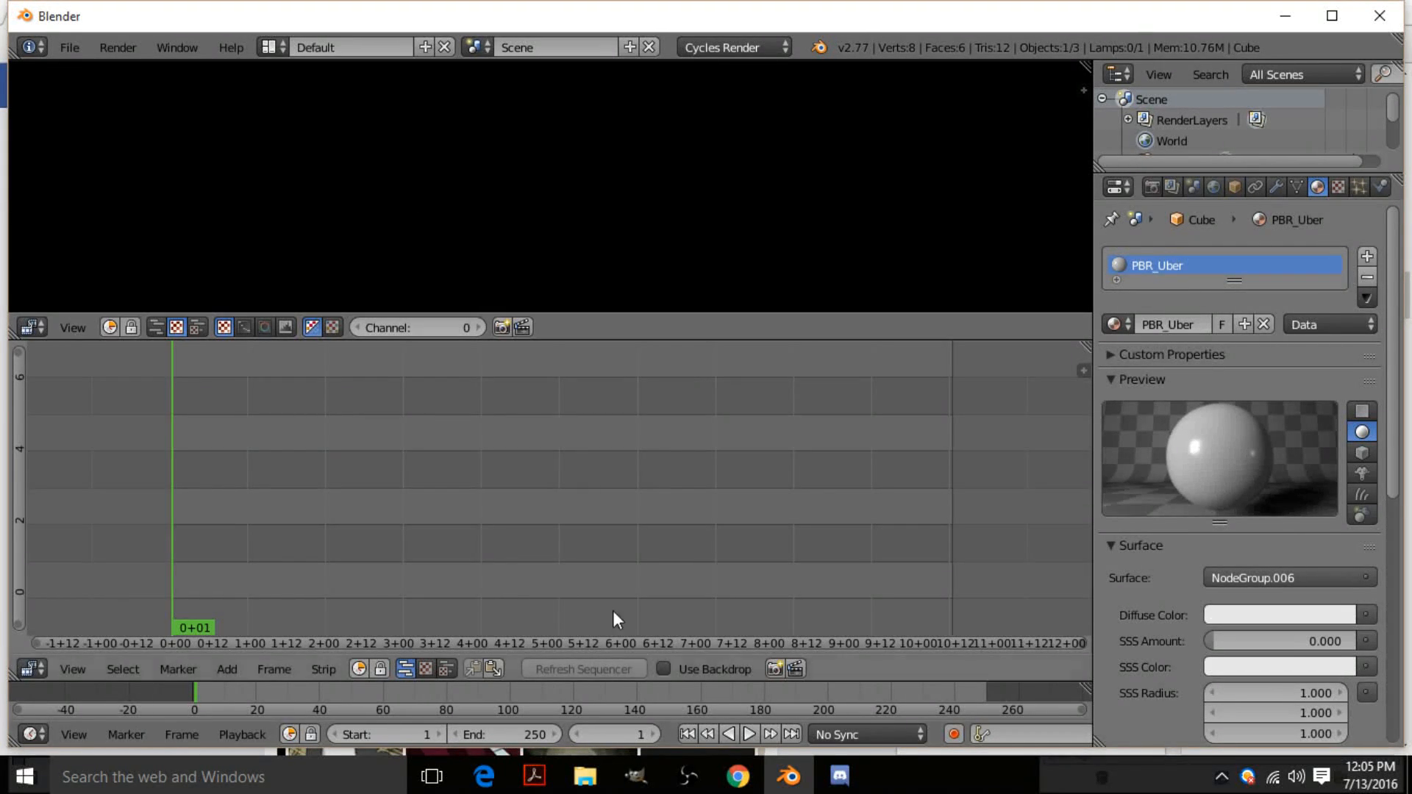
# - Open the Videos folder in File Explorer and find the AVI clips near its end
pyautogui.click(585, 779)
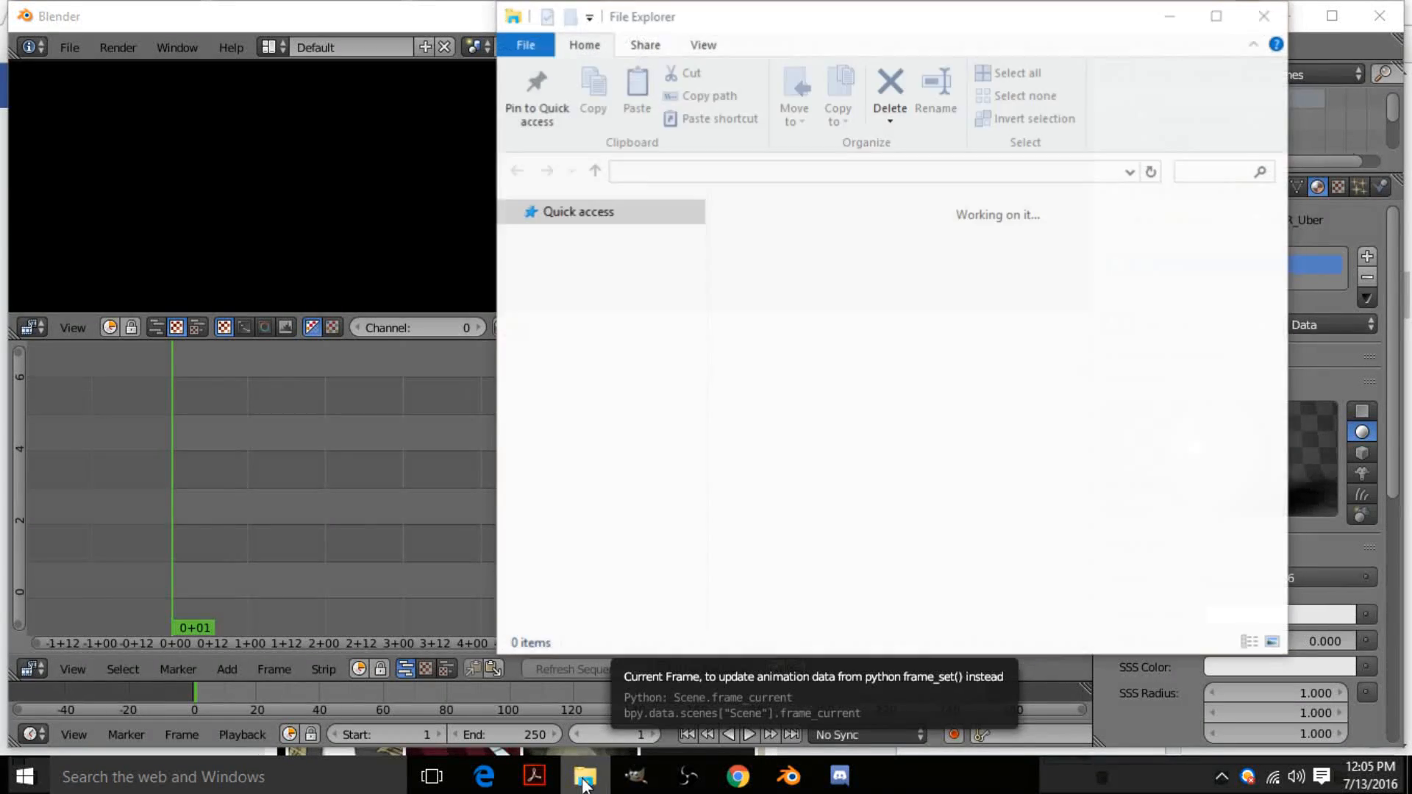
pyautogui.click(1288, 44)
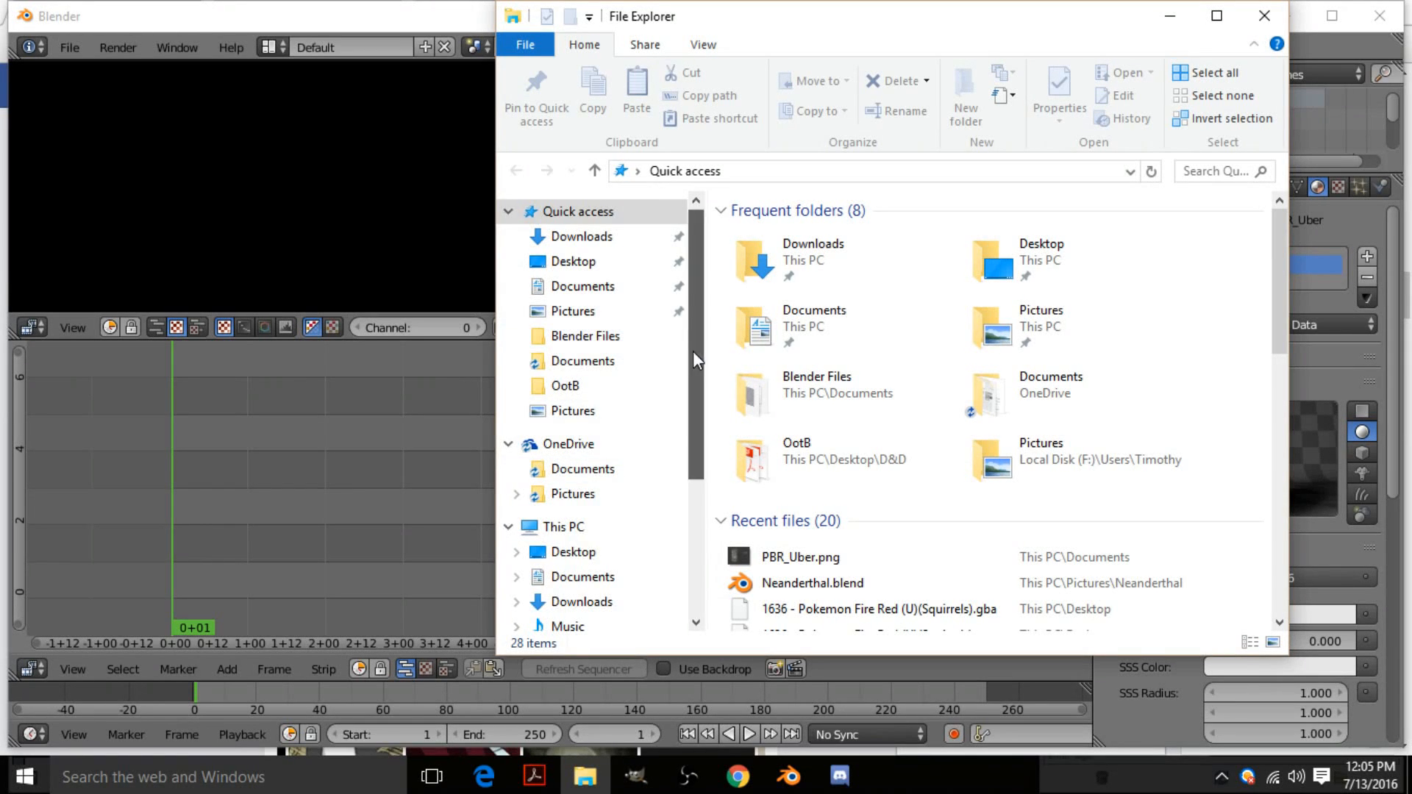
pyautogui.moveTo(693, 351); pyautogui.dragTo(700, 413)
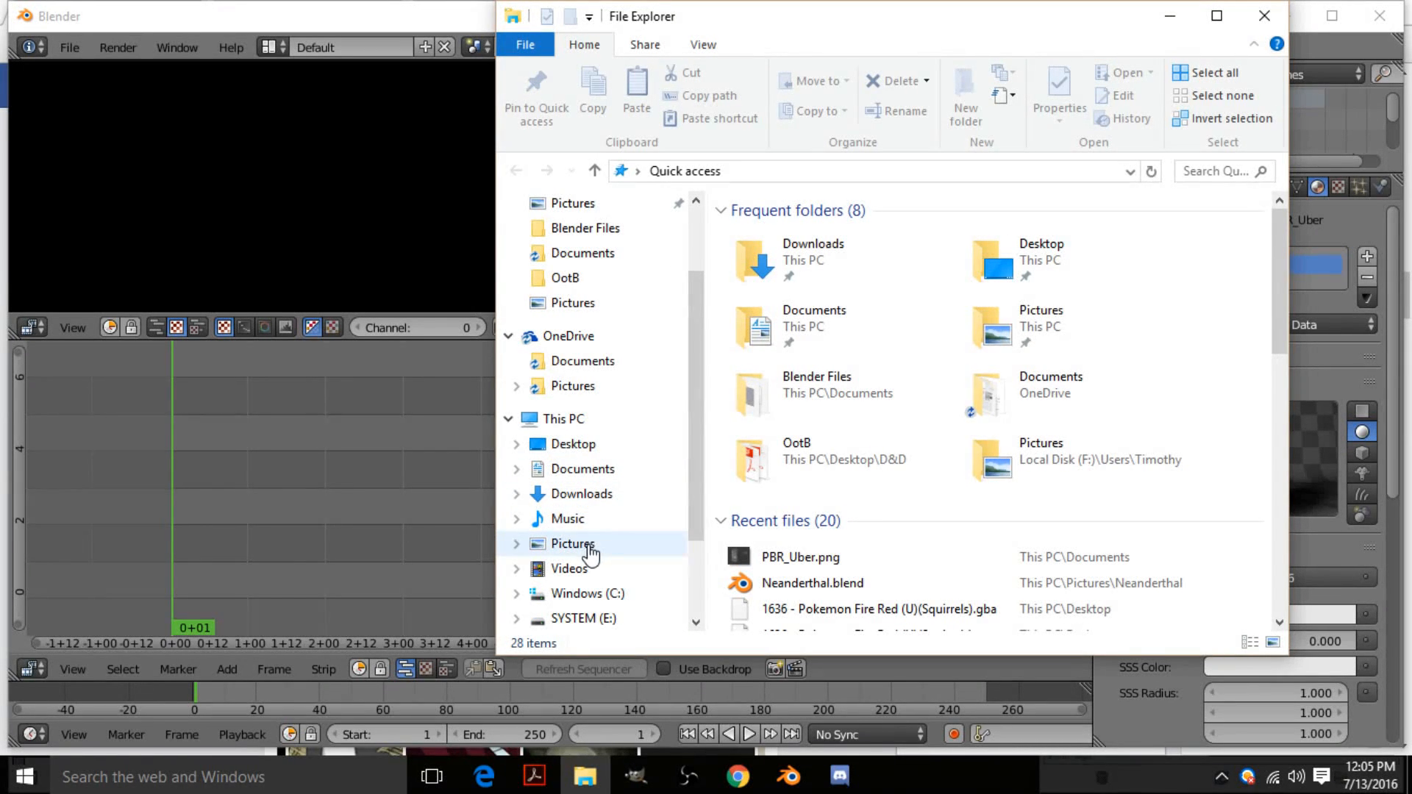
pyautogui.click(570, 569)
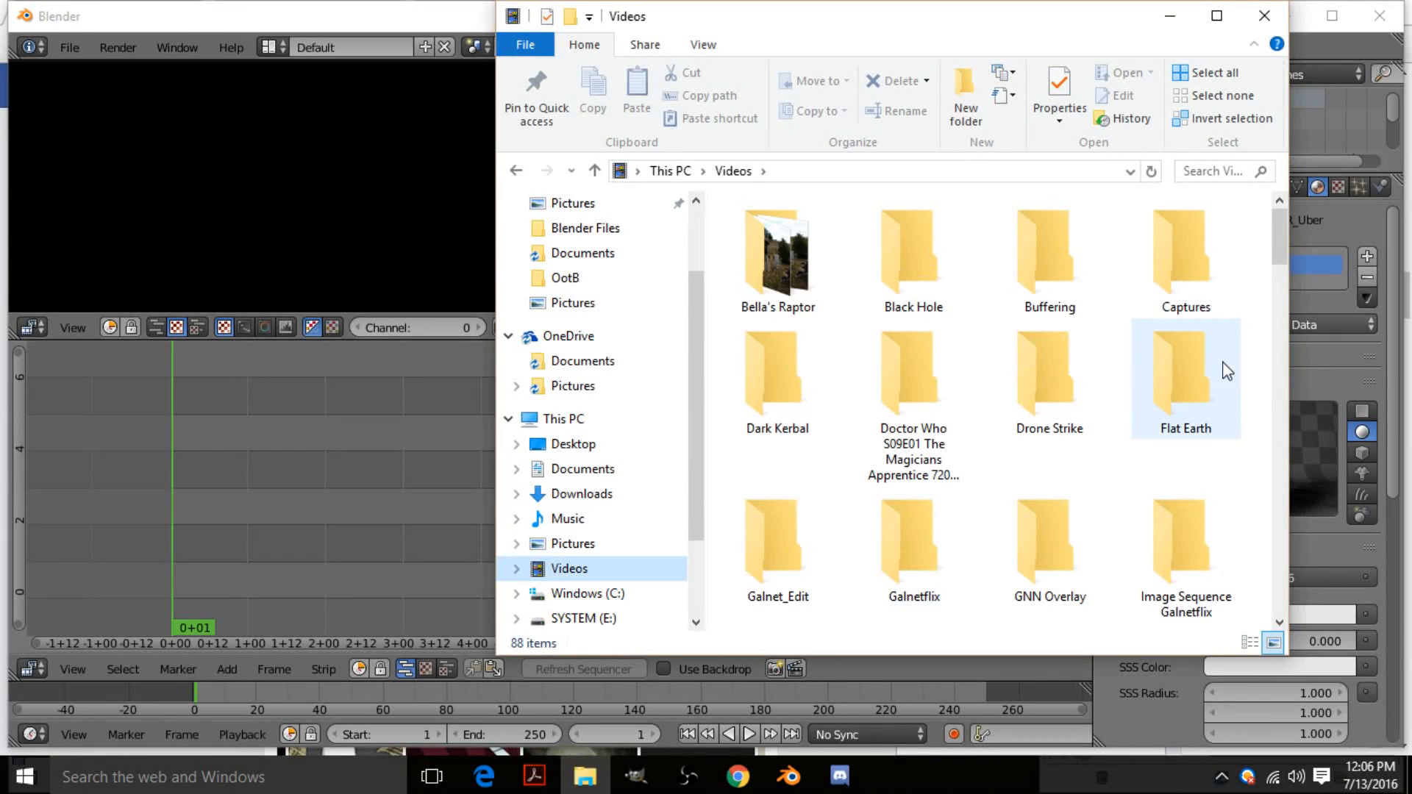
pyautogui.scroll(-3, 1184, 349)
pyautogui.scroll(-10, 1184, 350)
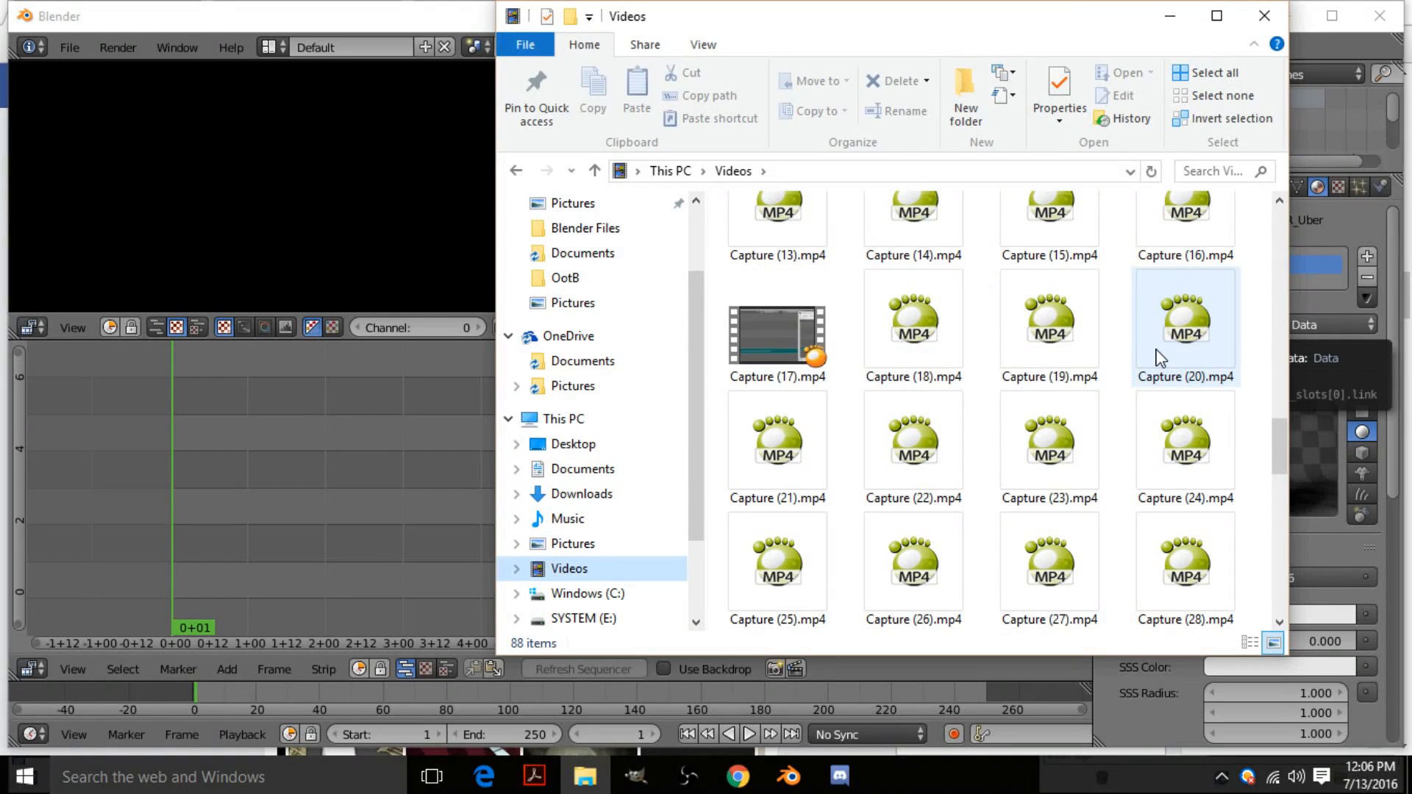
pyautogui.scroll(-5, 1155, 368)
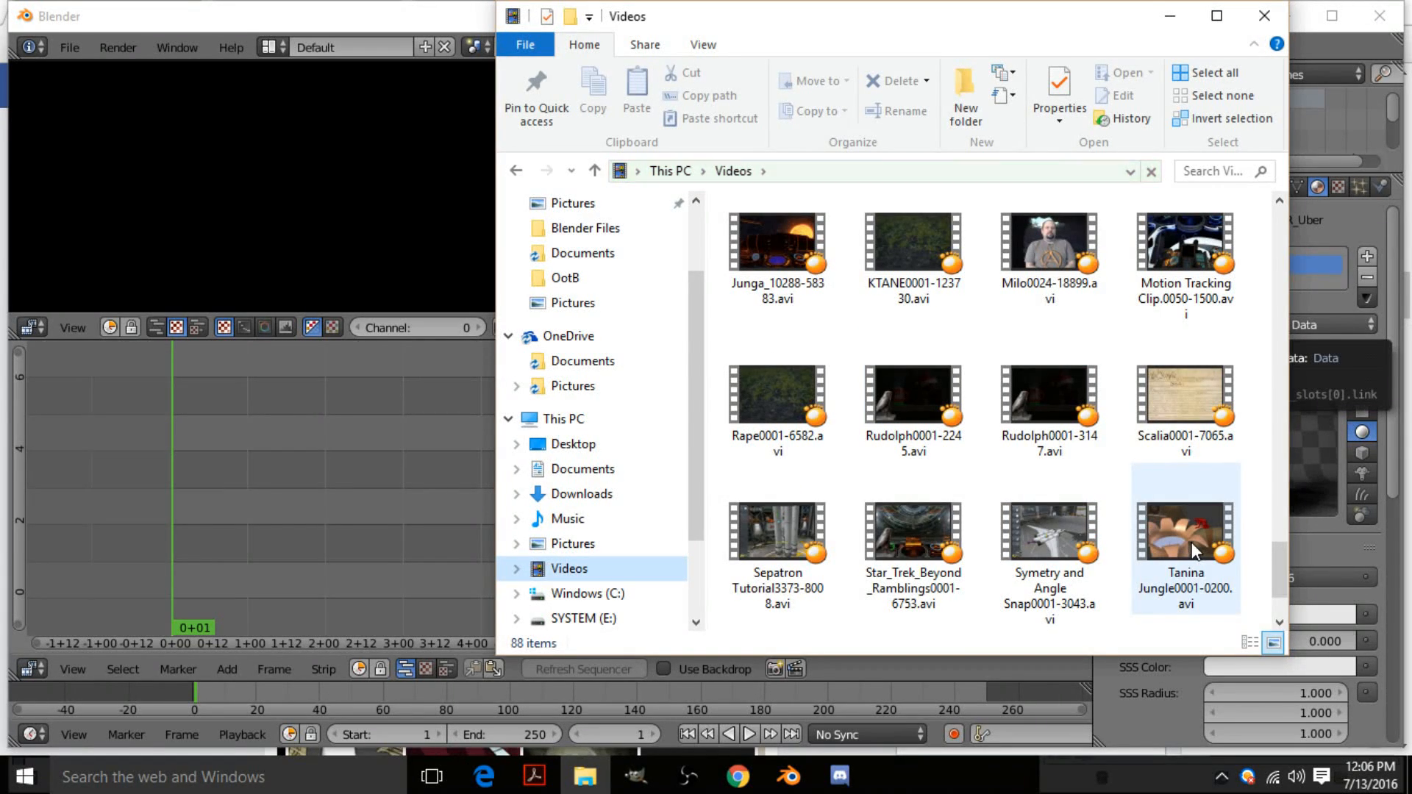
pyautogui.moveTo(1186, 539); pyautogui.dragTo(381, 588)
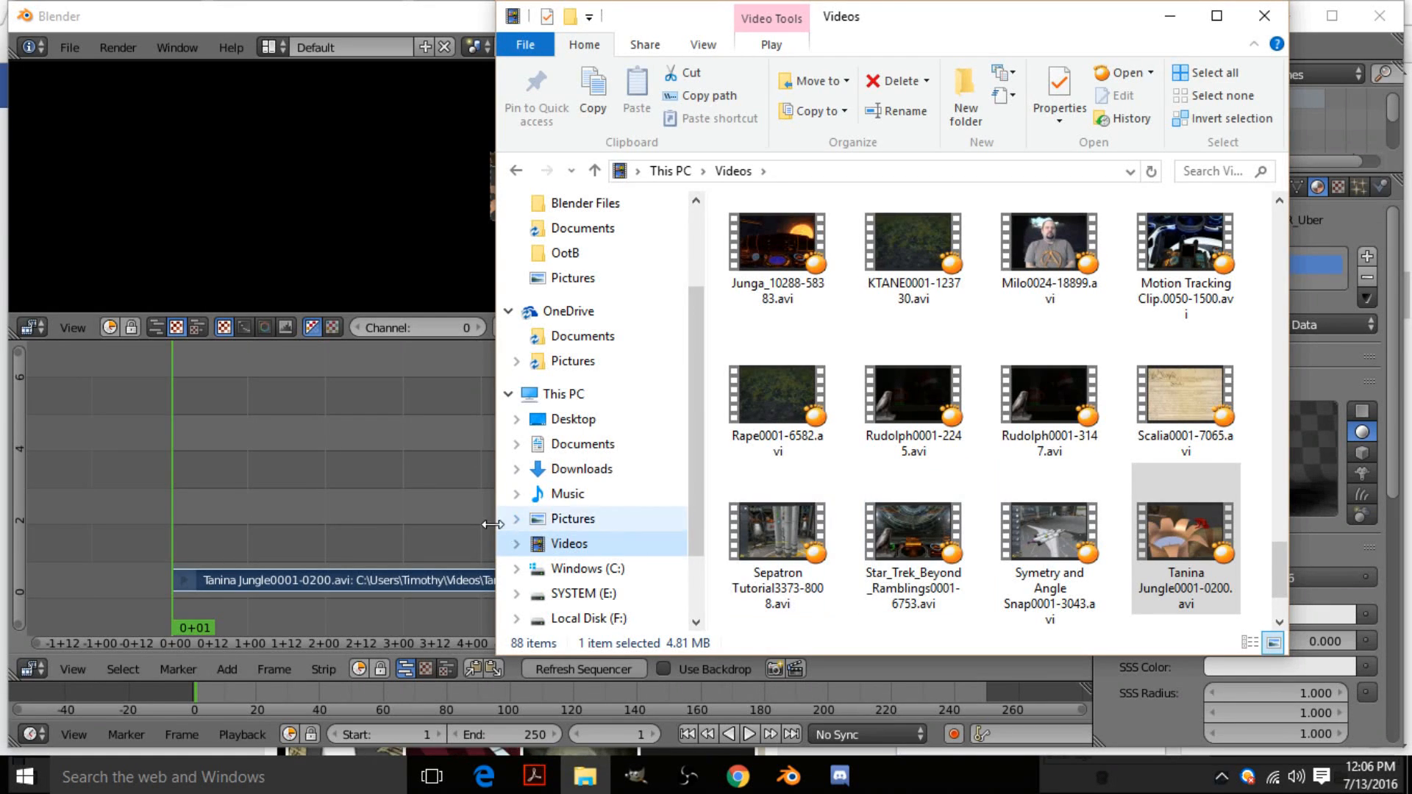
pyautogui.click(469, 524)
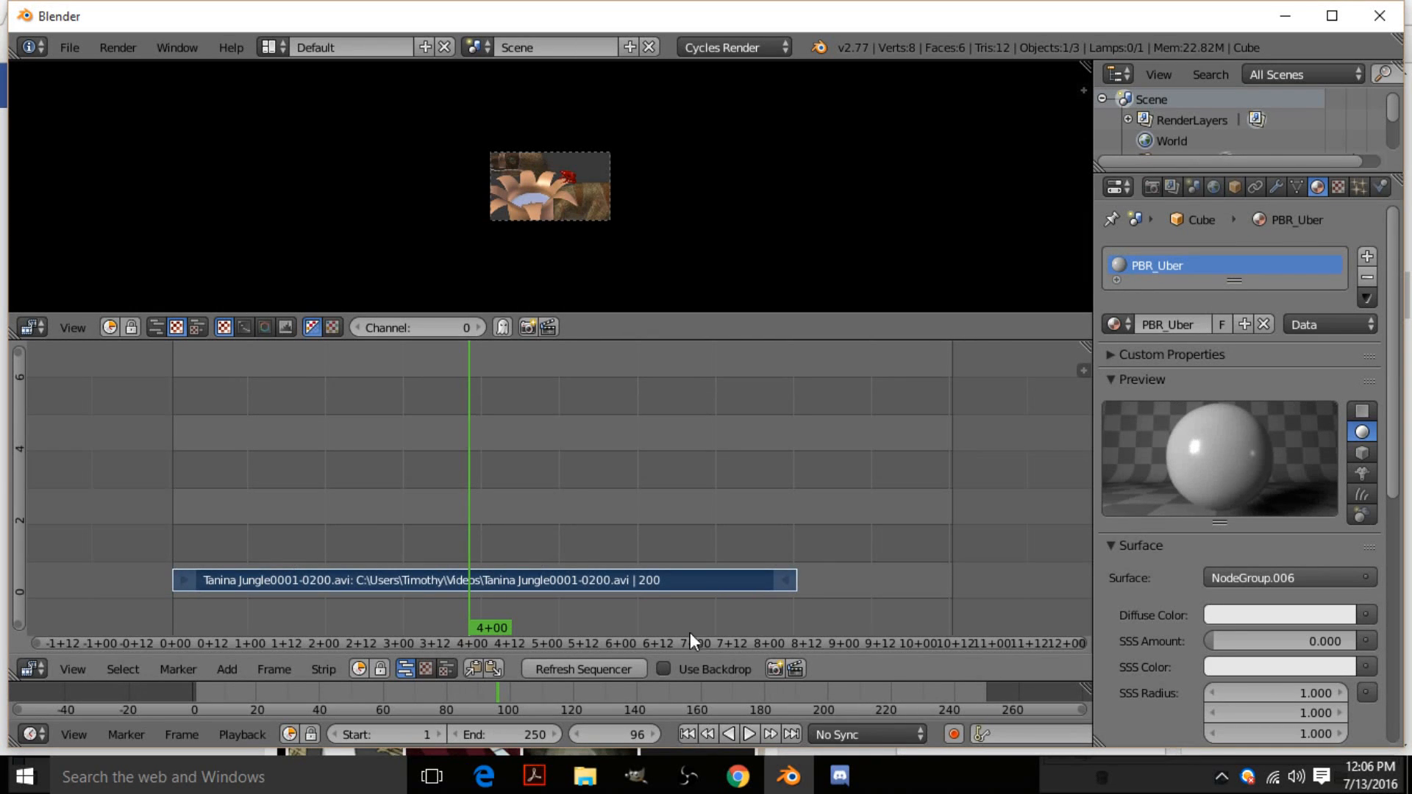
pyautogui.press('x')
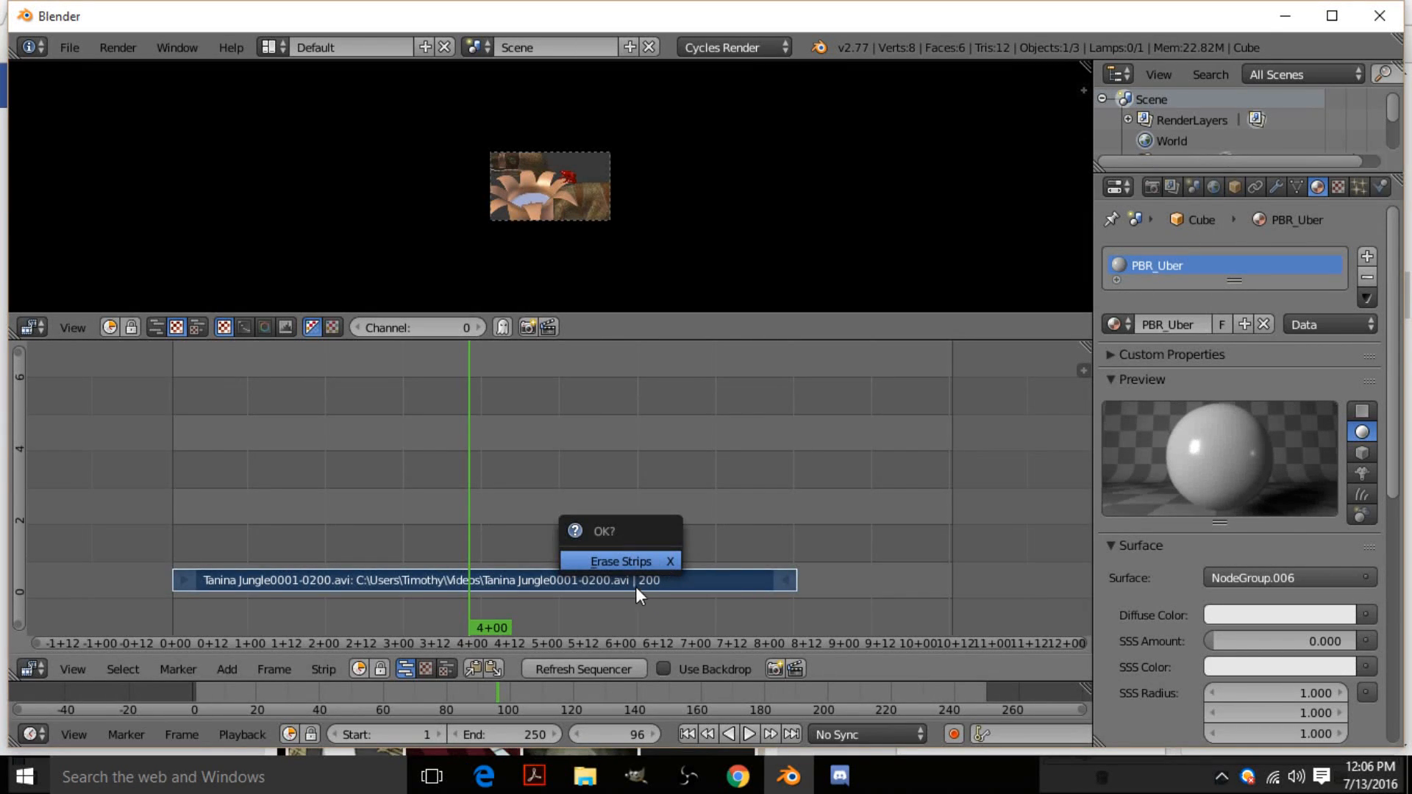
pyautogui.click(621, 561)
# - Add Symetry and Angle Snap0001-3043.avi from the Videos folder to the sequencer and move its strips to the start of the frame range
pyautogui.click(584, 775)
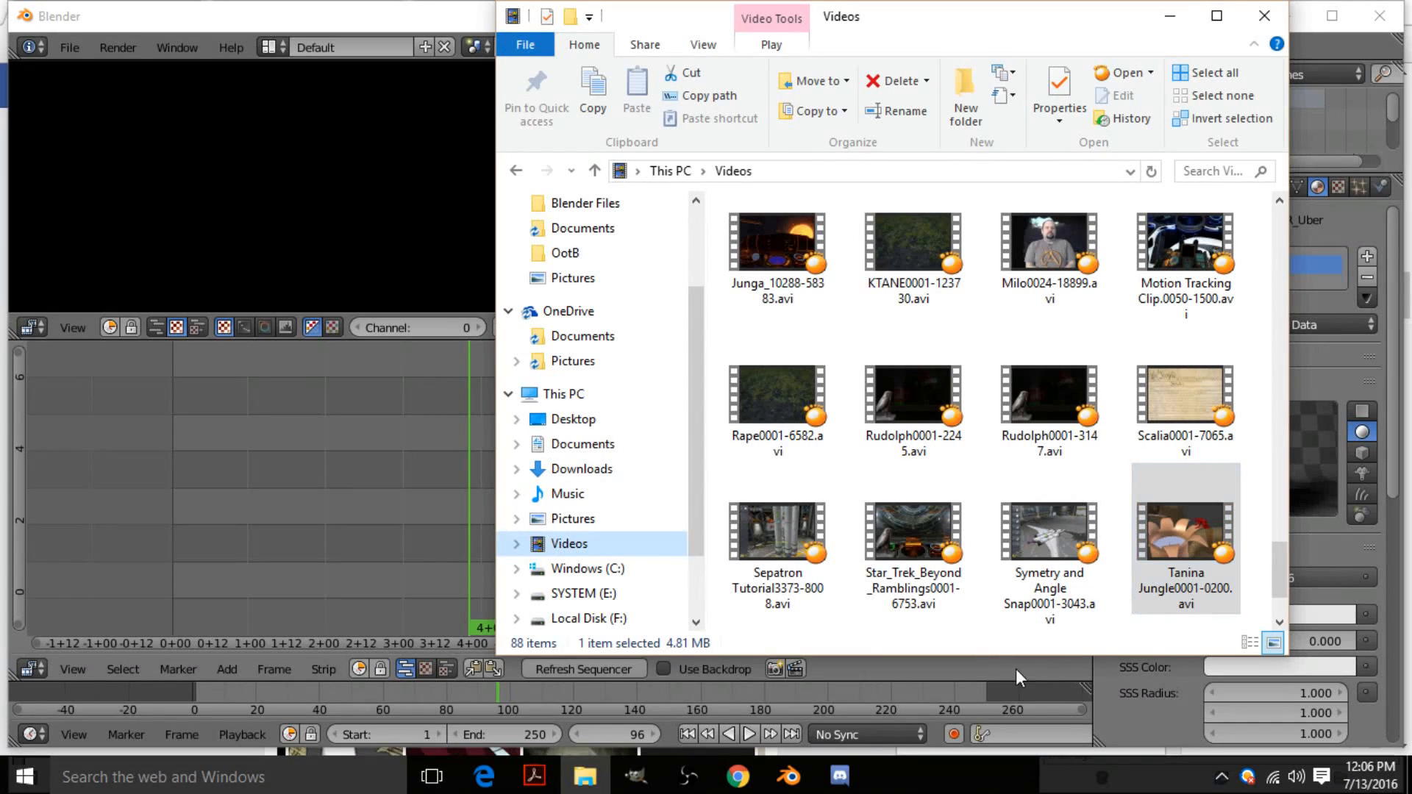
pyautogui.moveTo(1050, 533); pyautogui.dragTo(342, 536)
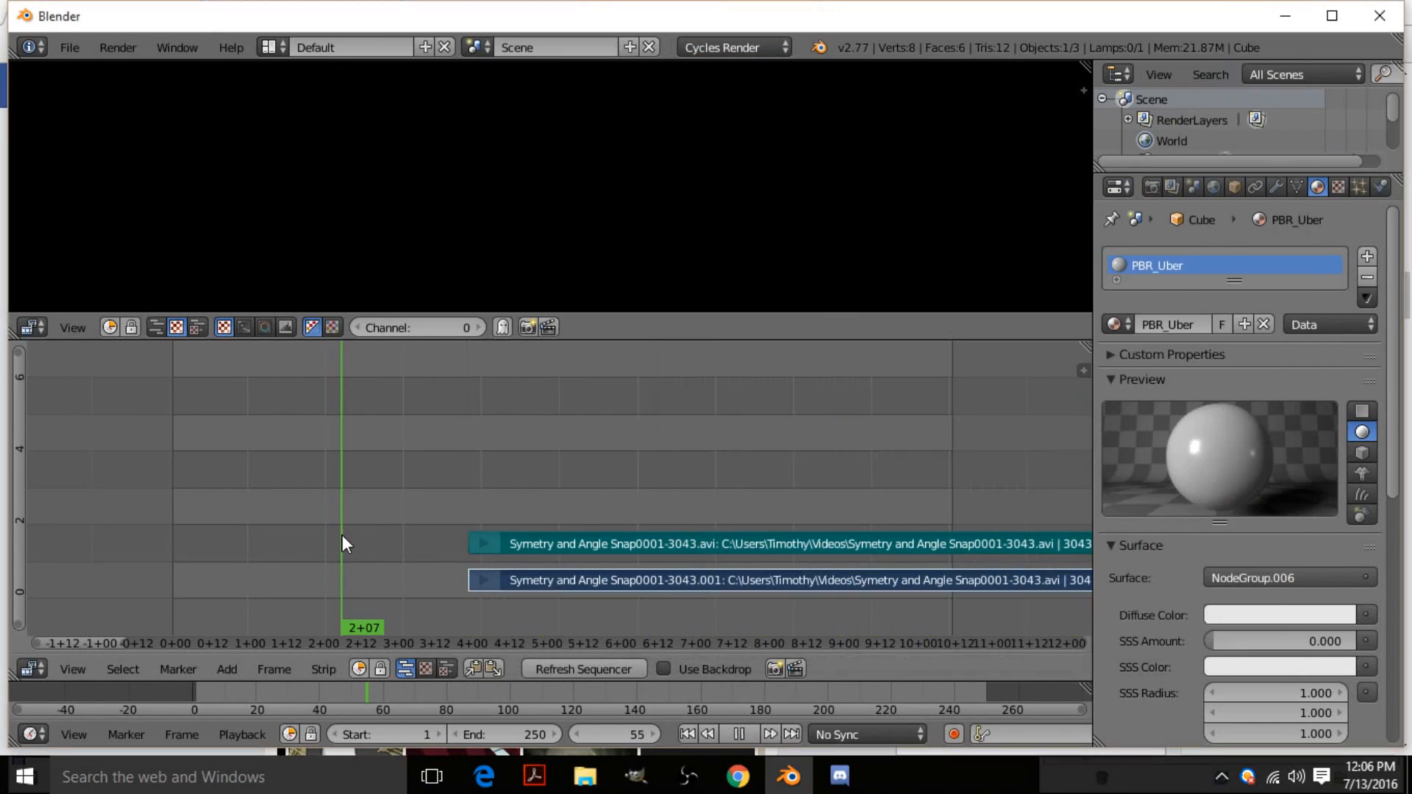
pyautogui.rightClick(622, 548)
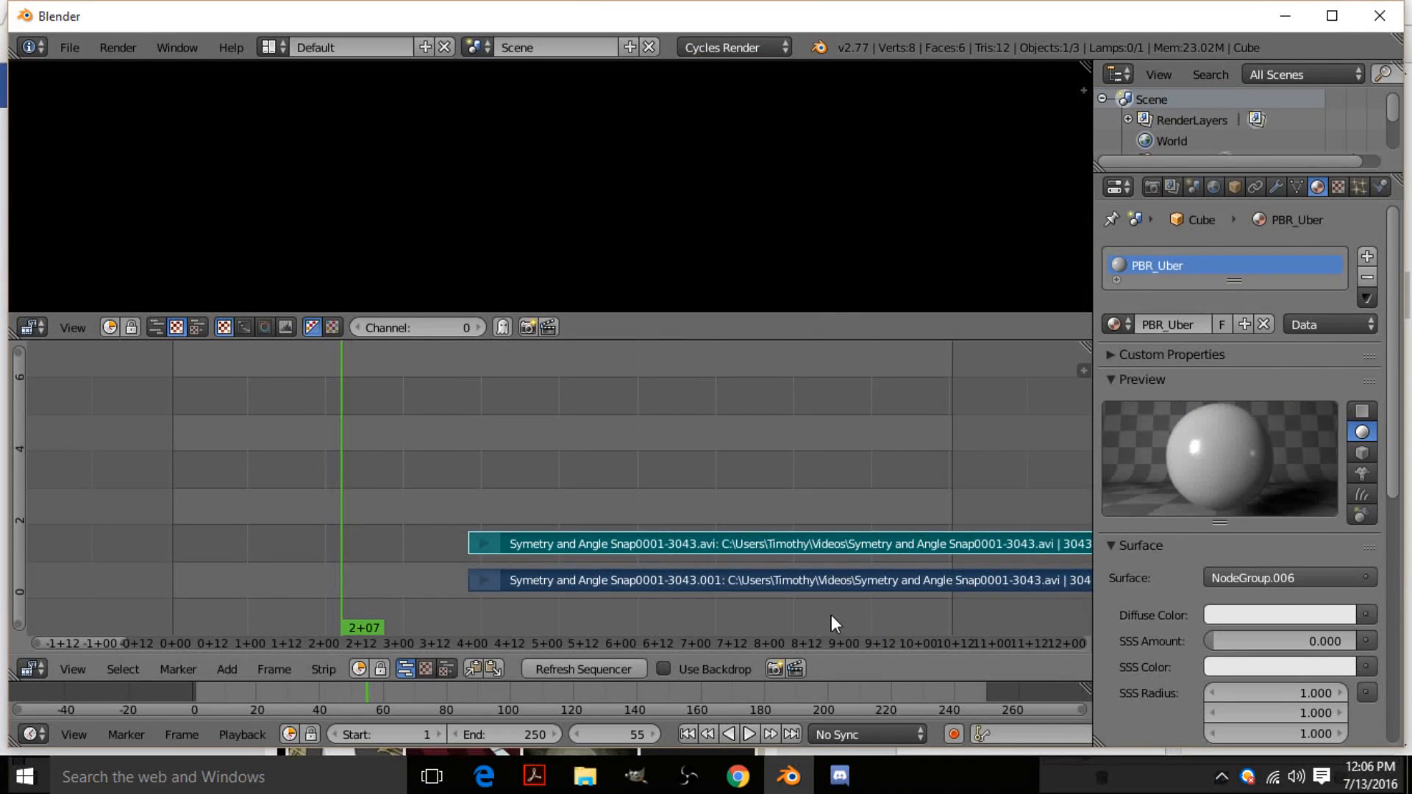
pyautogui.press('g')
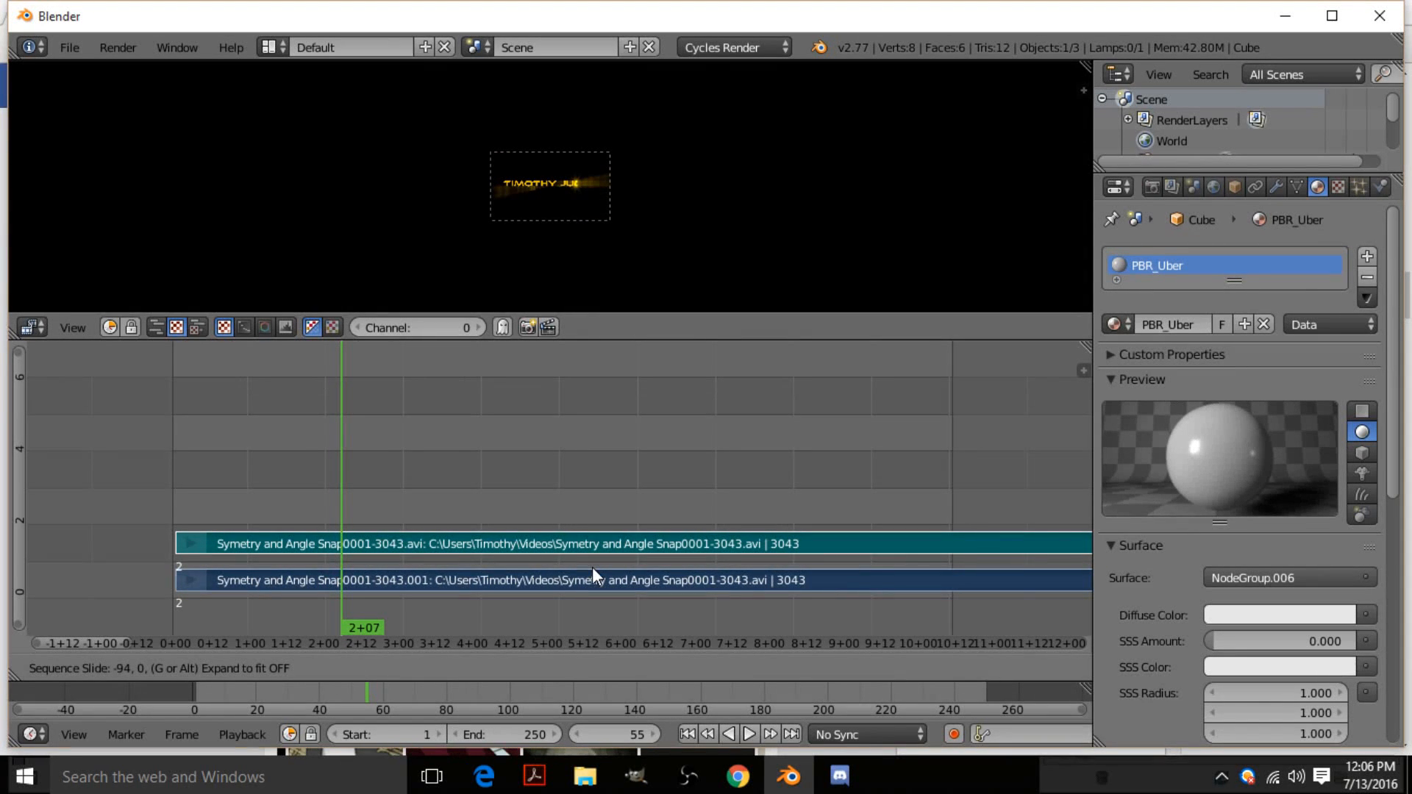
pyautogui.click(590, 568)
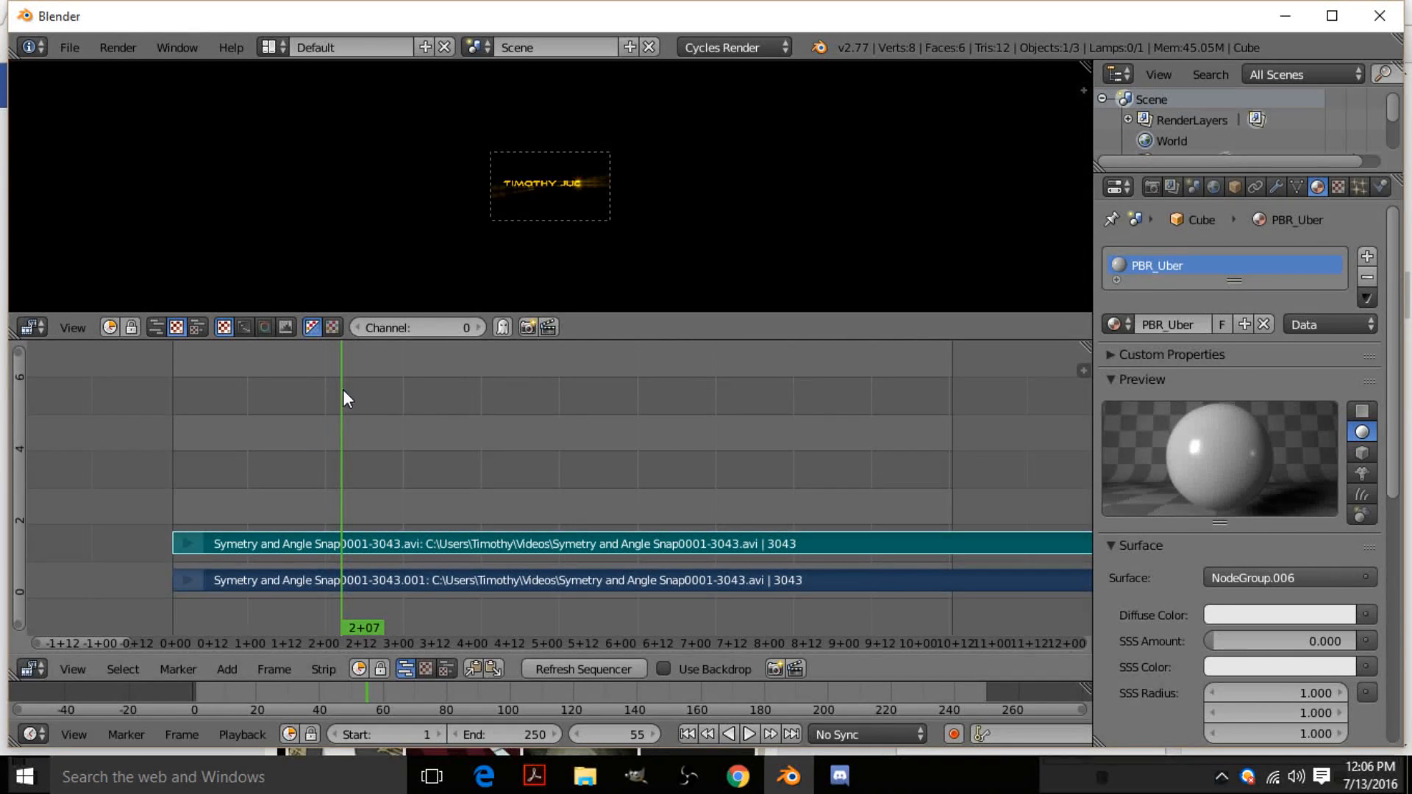
# - Return to the first frame and compare where the clip's video and audio strips end
pyautogui.click(687, 733)
pyautogui.moveTo(924, 487); pyautogui.dragTo(180, 454, button='middle')
pyautogui.scroll(-3, 307, 469)
pyautogui.scroll(-20, 307, 469)
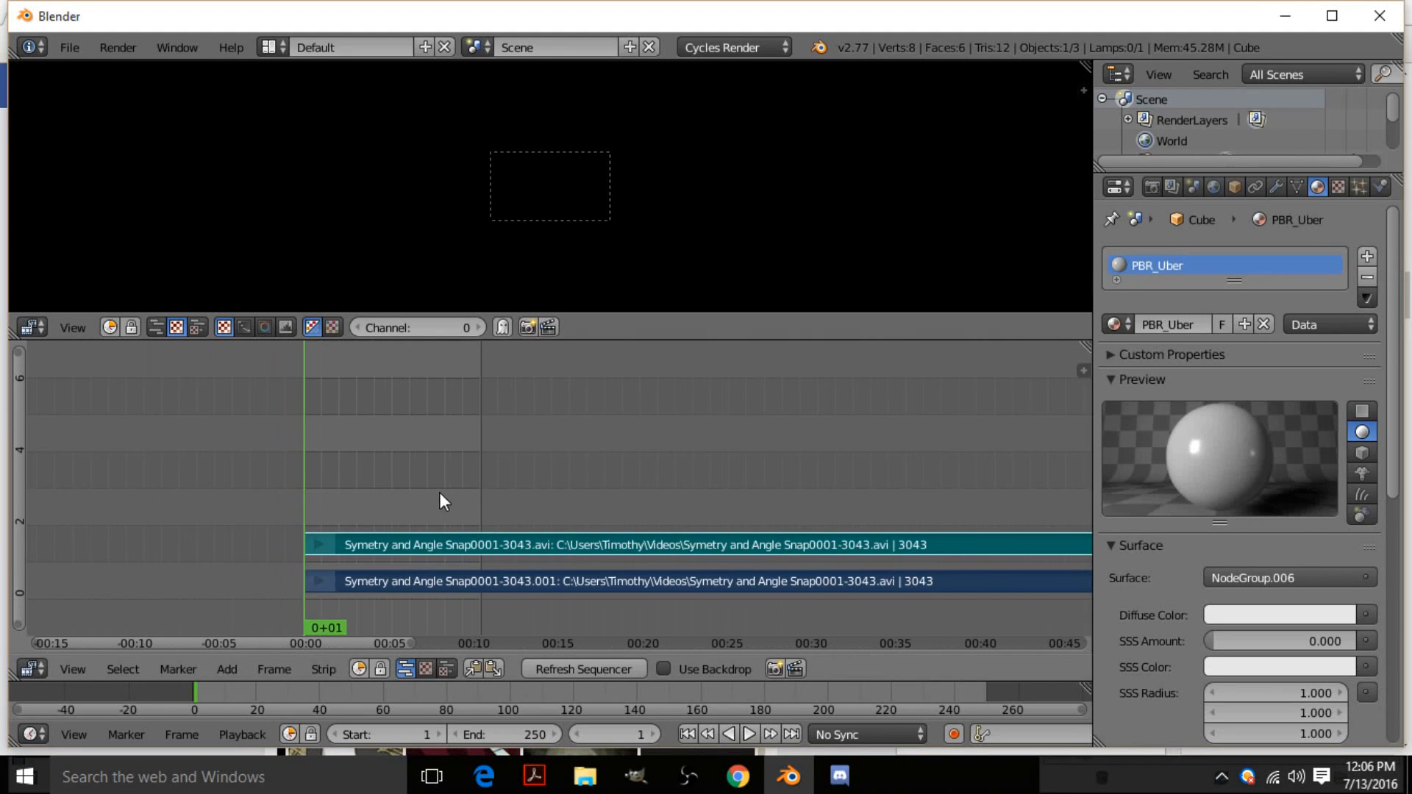
pyautogui.moveTo(708, 478); pyautogui.dragTo(681, 448, button='middle')
pyautogui.scroll(6, 713, 563)
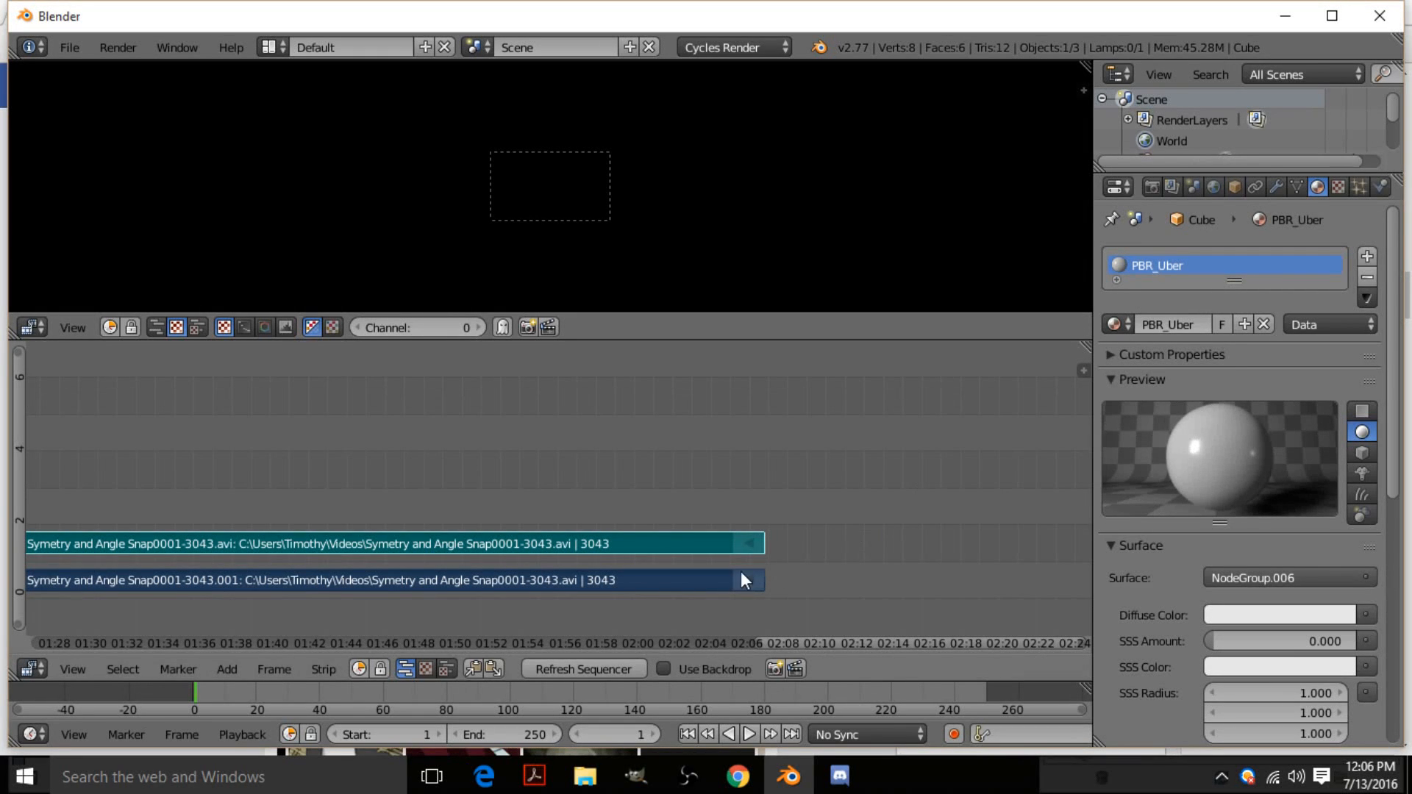
# - Set the scene's render frame rate to 24 fps
pyautogui.click(1153, 186)
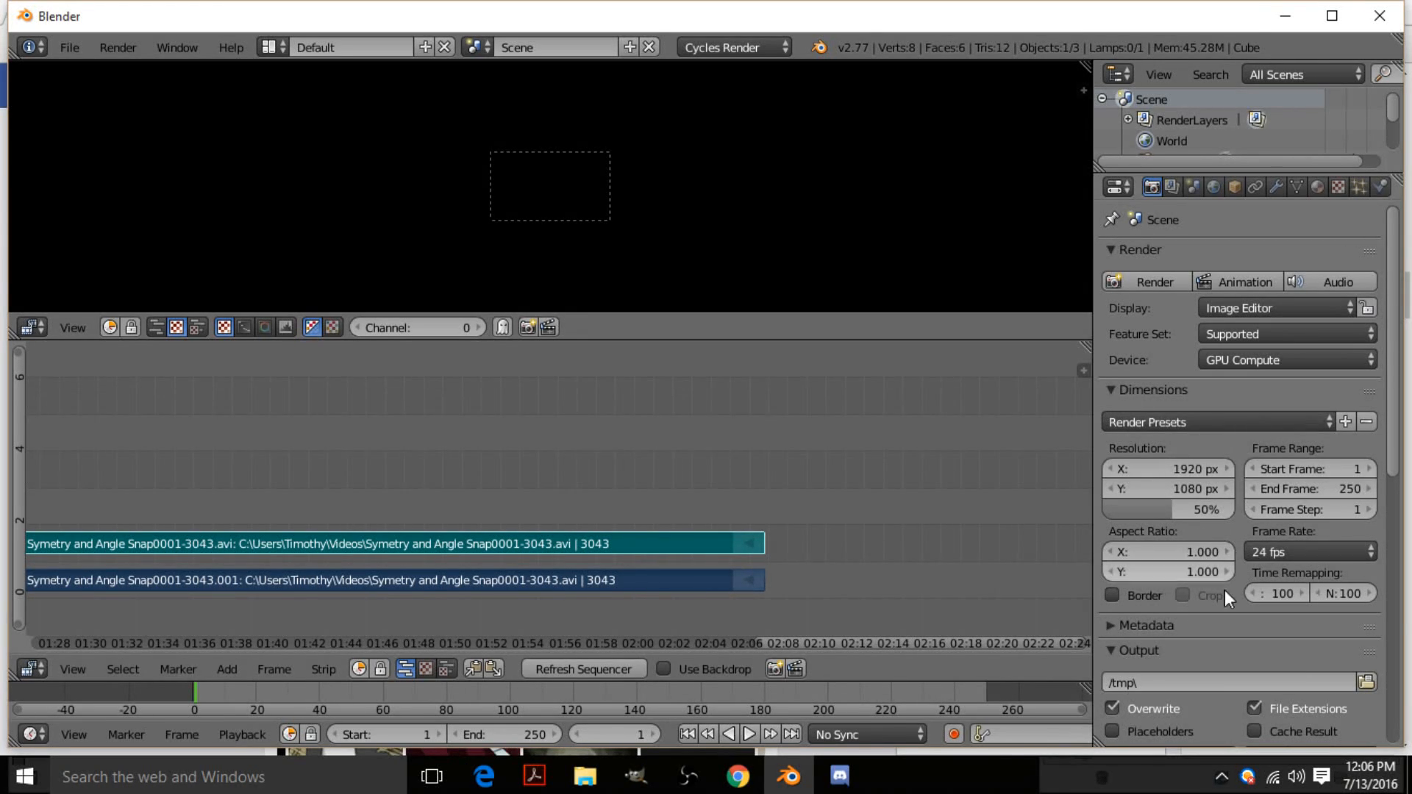
pyautogui.click(1339, 549)
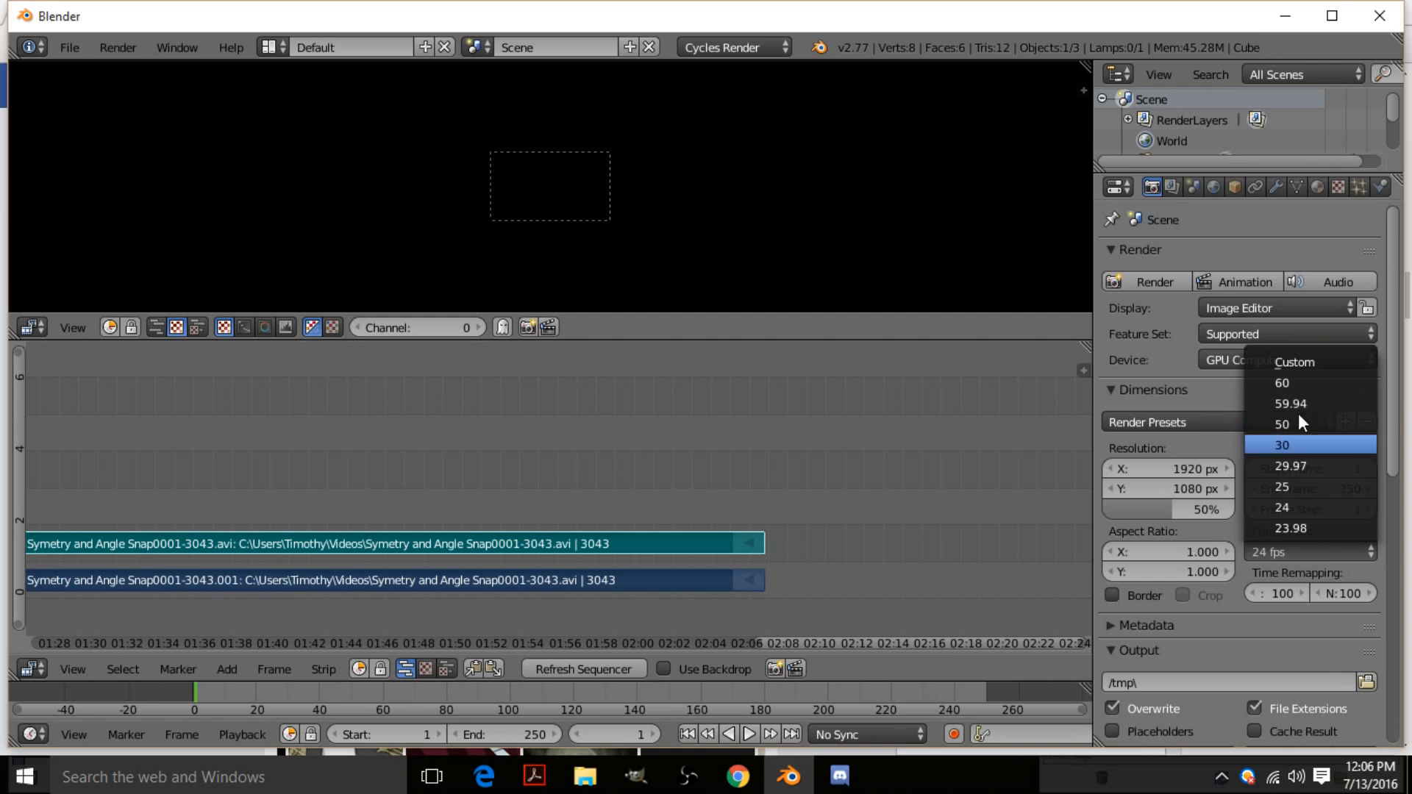
pyautogui.click(1288, 506)
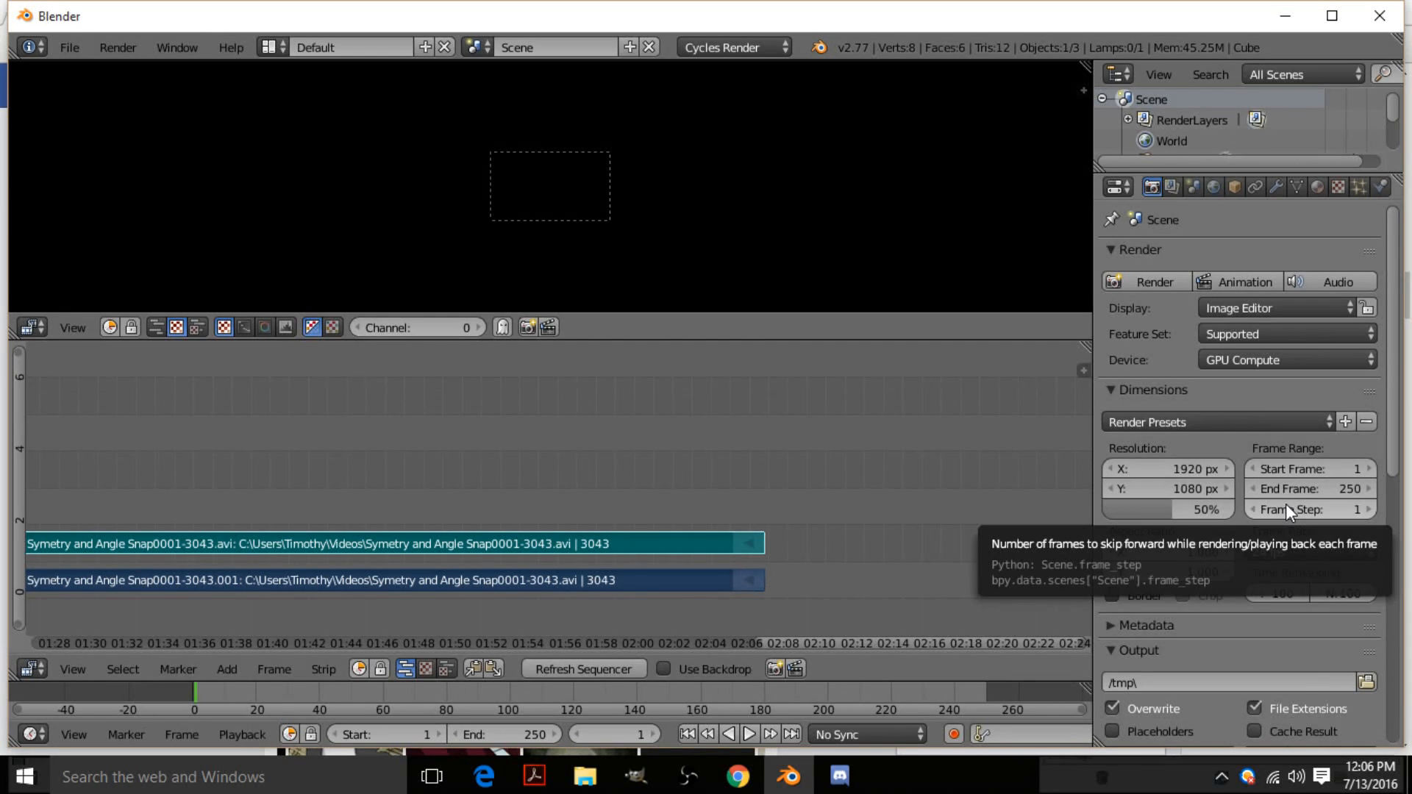
# - Preview several frames near the end of the clip with the preview image enlarged
pyautogui.click(472, 588)
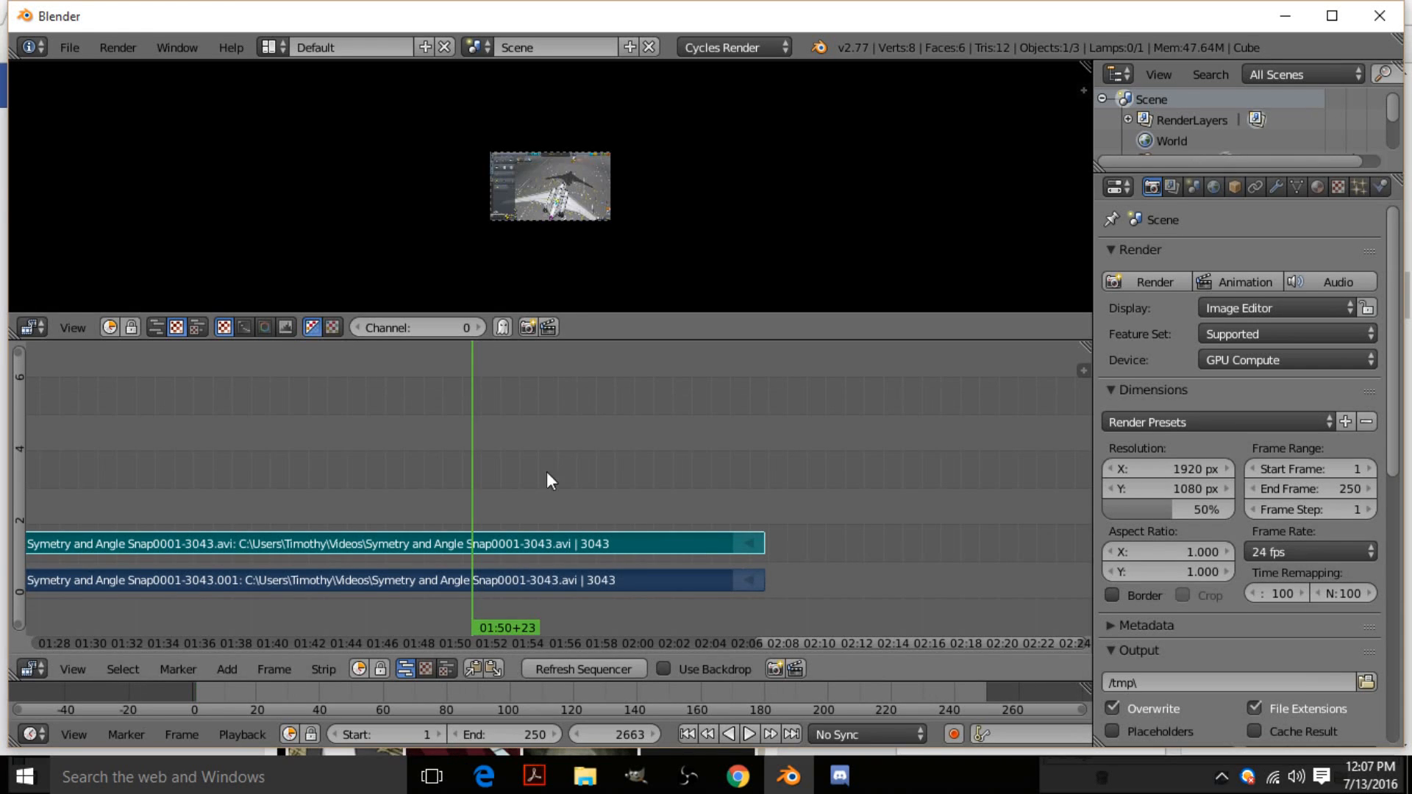
pyautogui.scroll(2, 600, 203)
pyautogui.scroll(2, 502, 206)
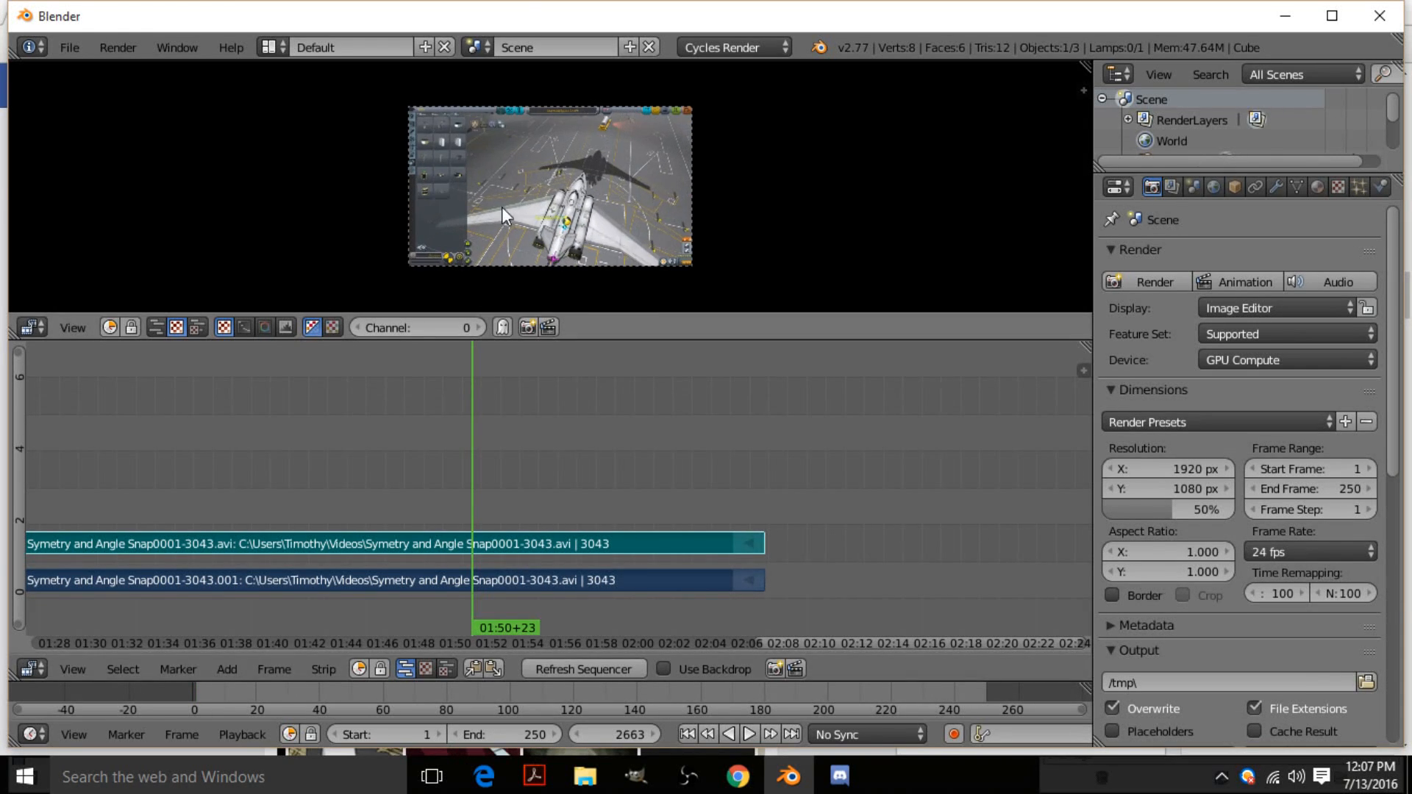
pyautogui.click(536, 524)
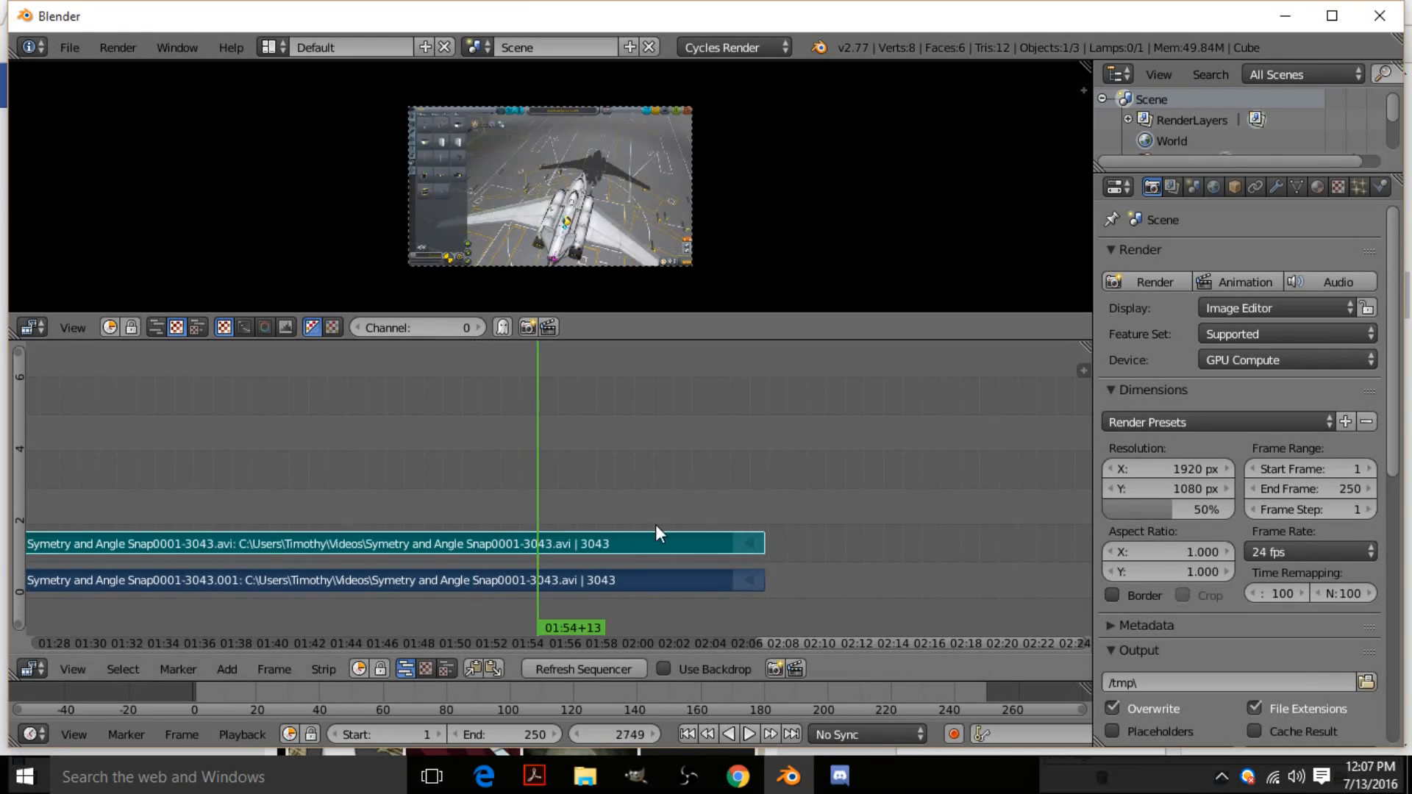
pyautogui.click(655, 524)
pyautogui.click(399, 497)
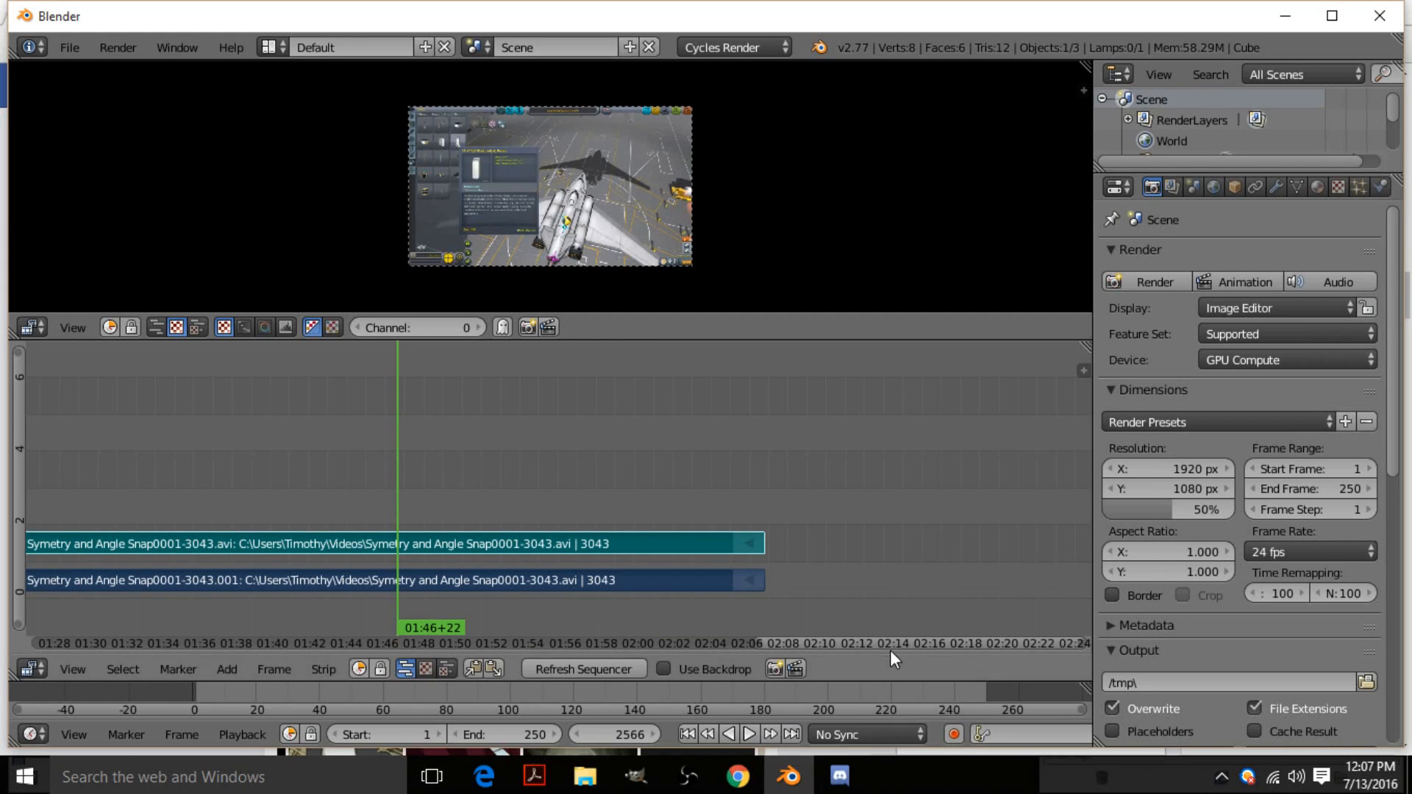
# - Cut the clip's video and audio strips together at frame 537 (22+09)
pyautogui.moveTo(893, 645); pyautogui.dragTo(257, 637)
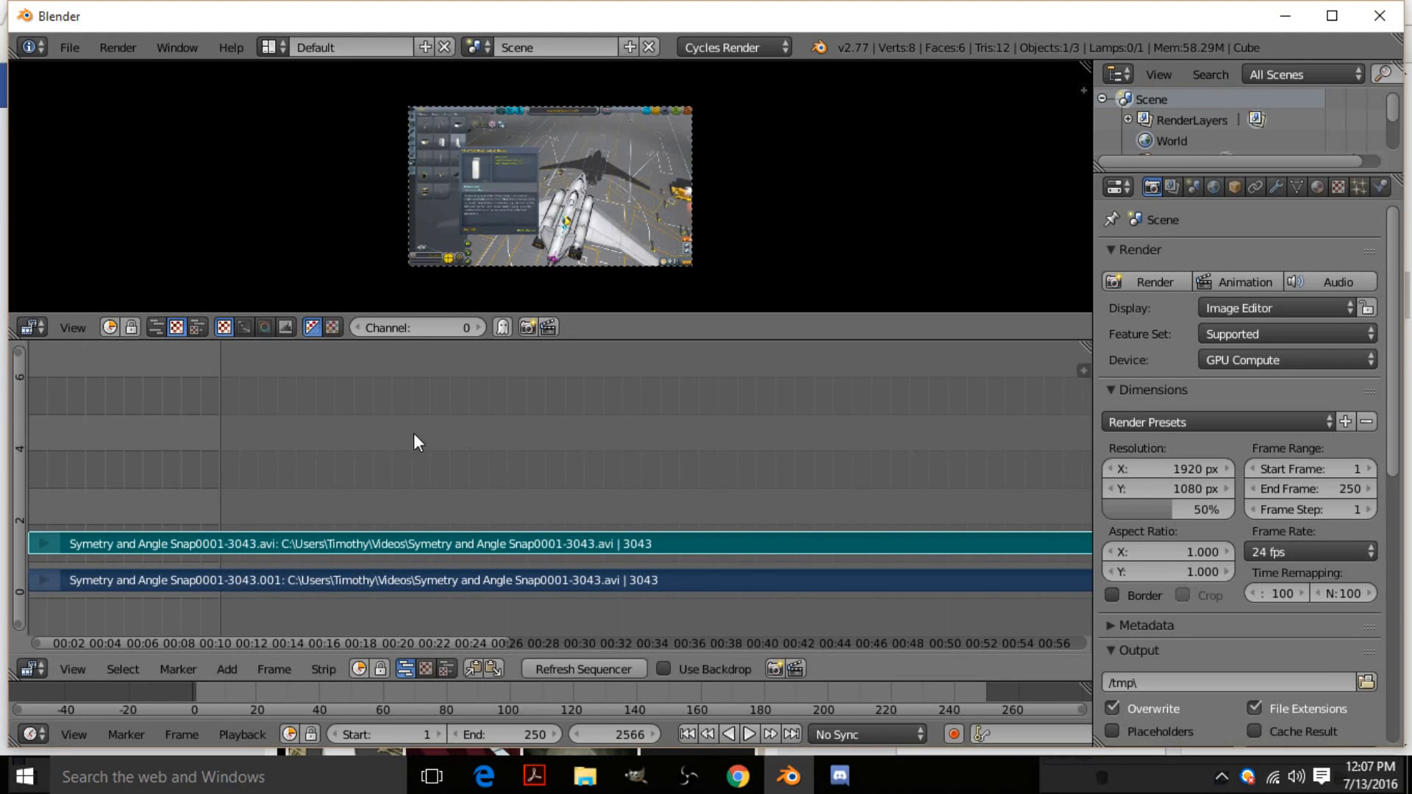
pyautogui.scroll(-2, 746, 450)
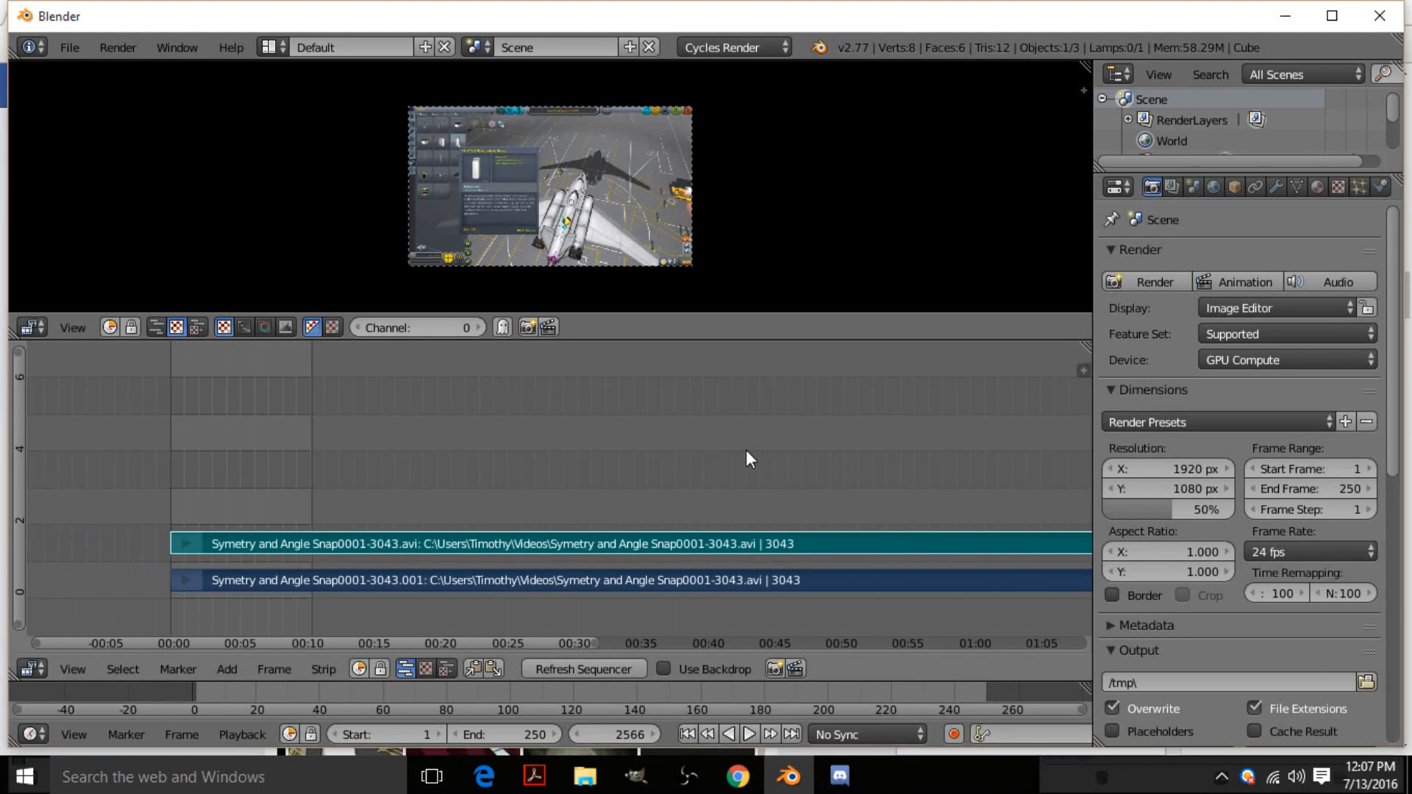
pyautogui.moveTo(245, 510); pyautogui.dragTo(472, 549)
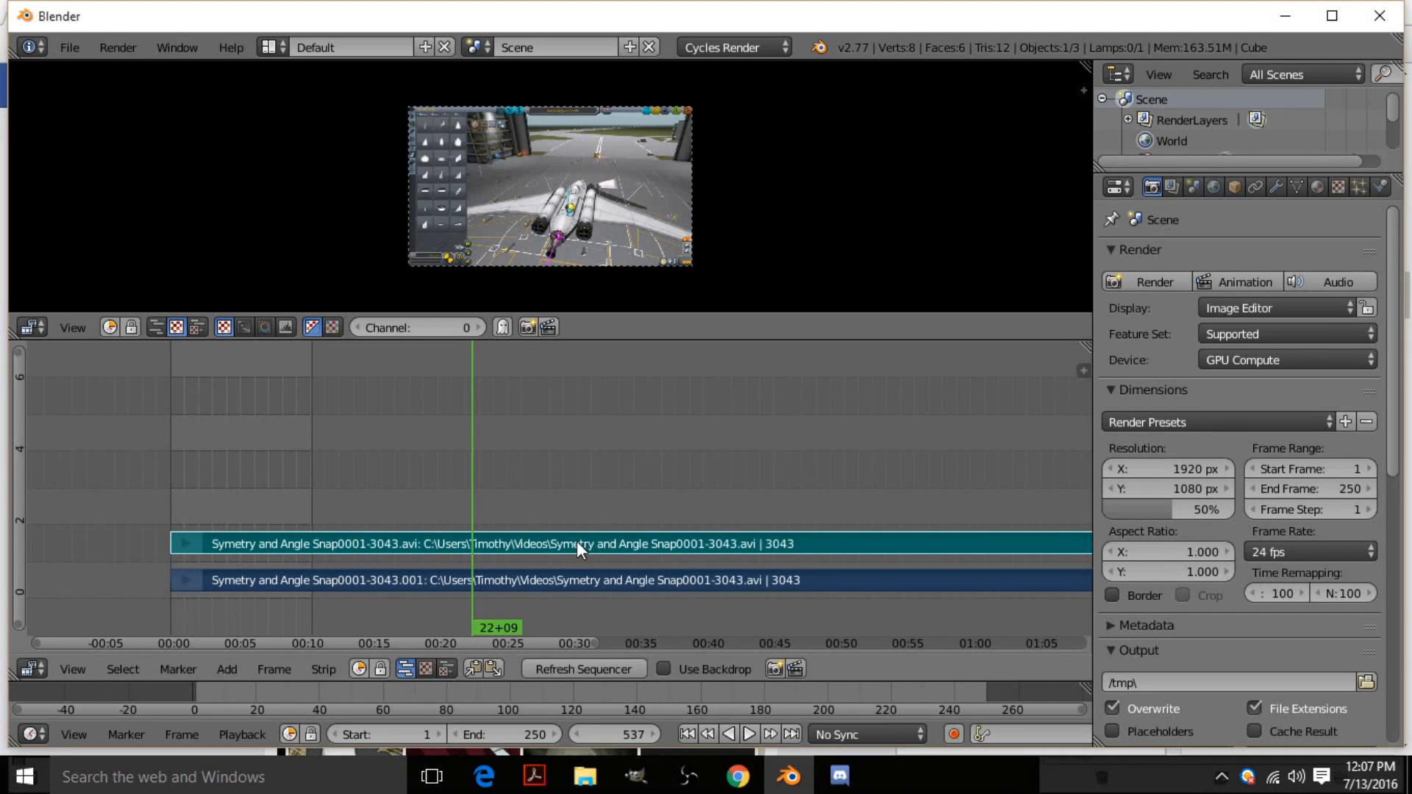
pyautogui.rightClick(483, 542)
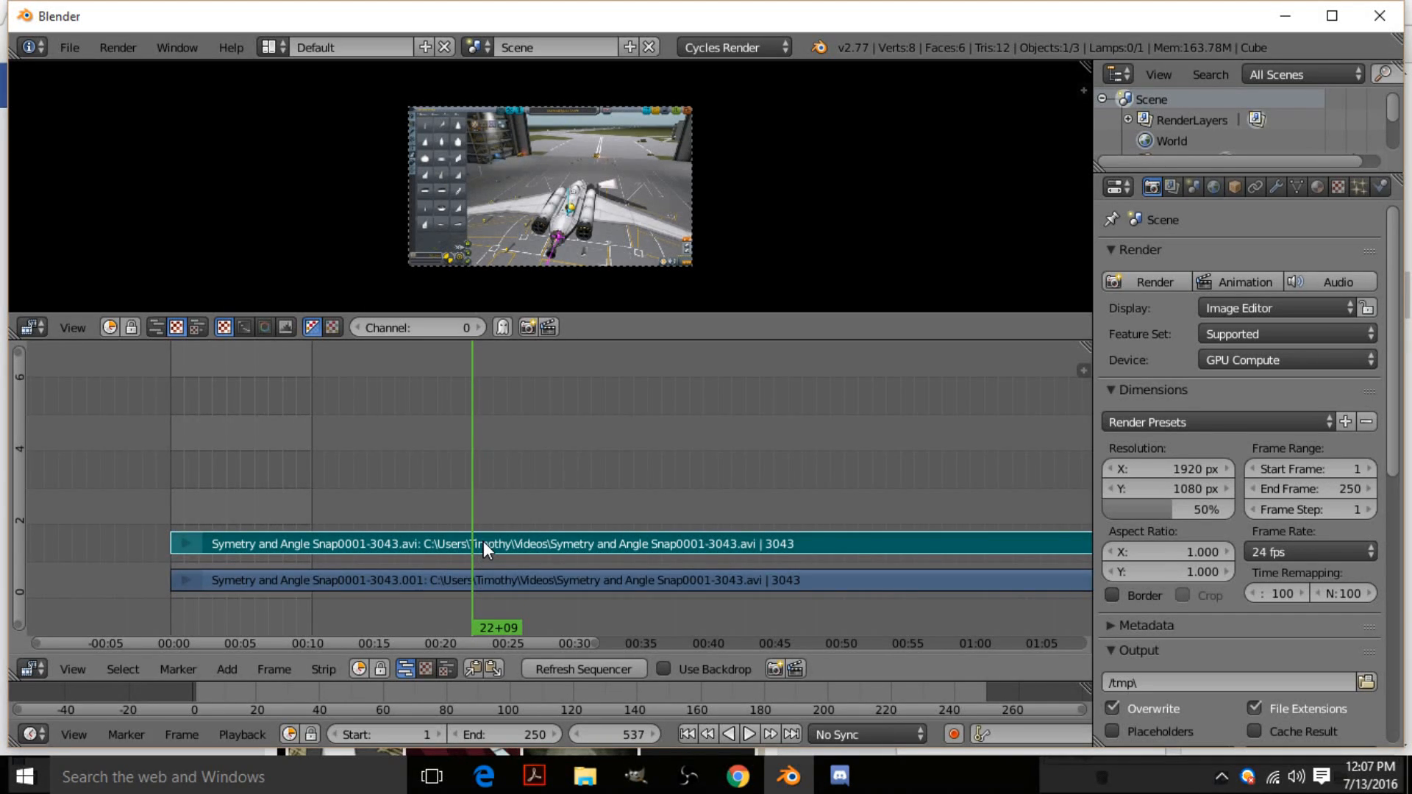
pyautogui.rightClick(496, 588)
pyautogui.rightClick(505, 541)
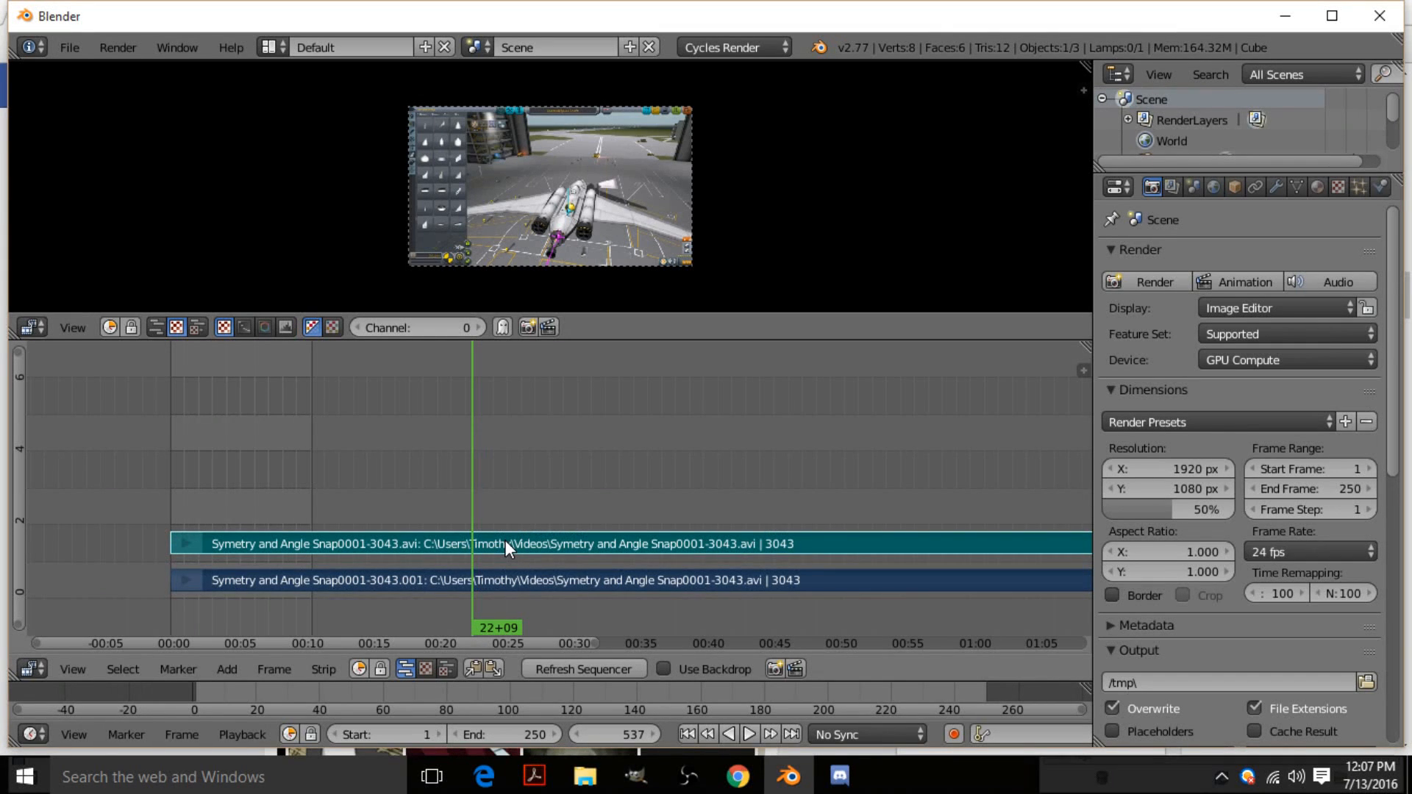
pyautogui.press('k')
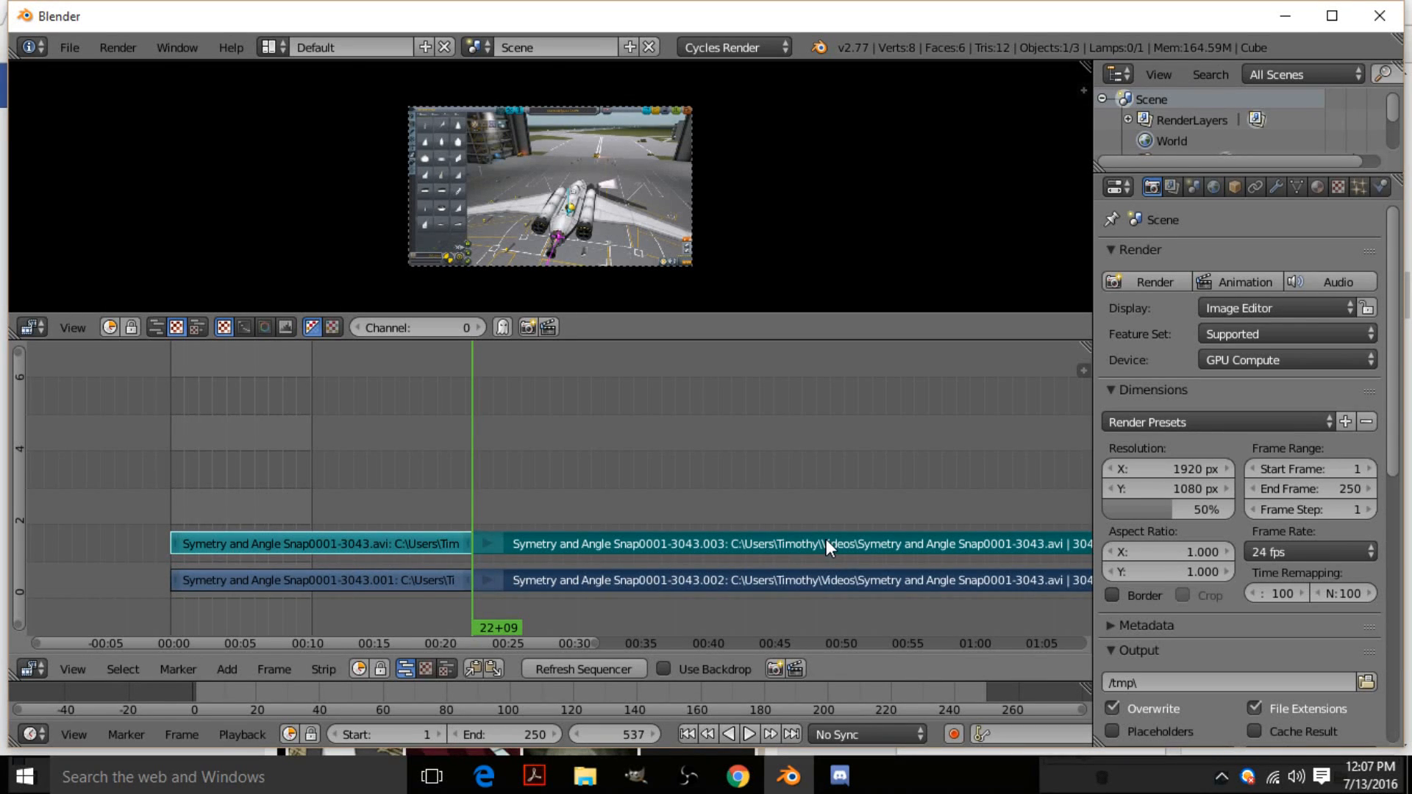
# - Cut the second pair of video and audio strips at frame 1140 (47+12) and delete the resulting middle section
pyautogui.rightClick(826, 578)
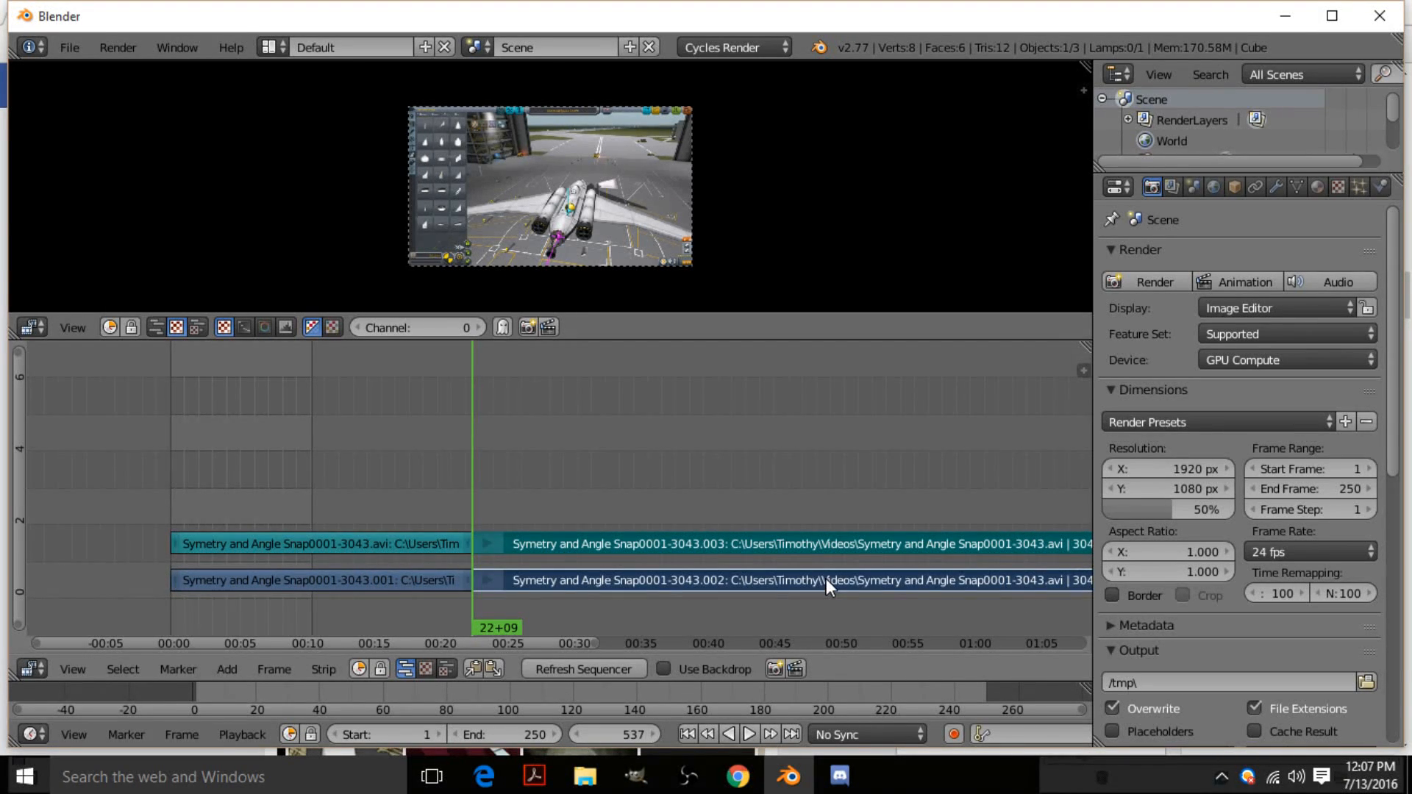
pyautogui.moveTo(748, 580); pyautogui.dragTo(810, 581)
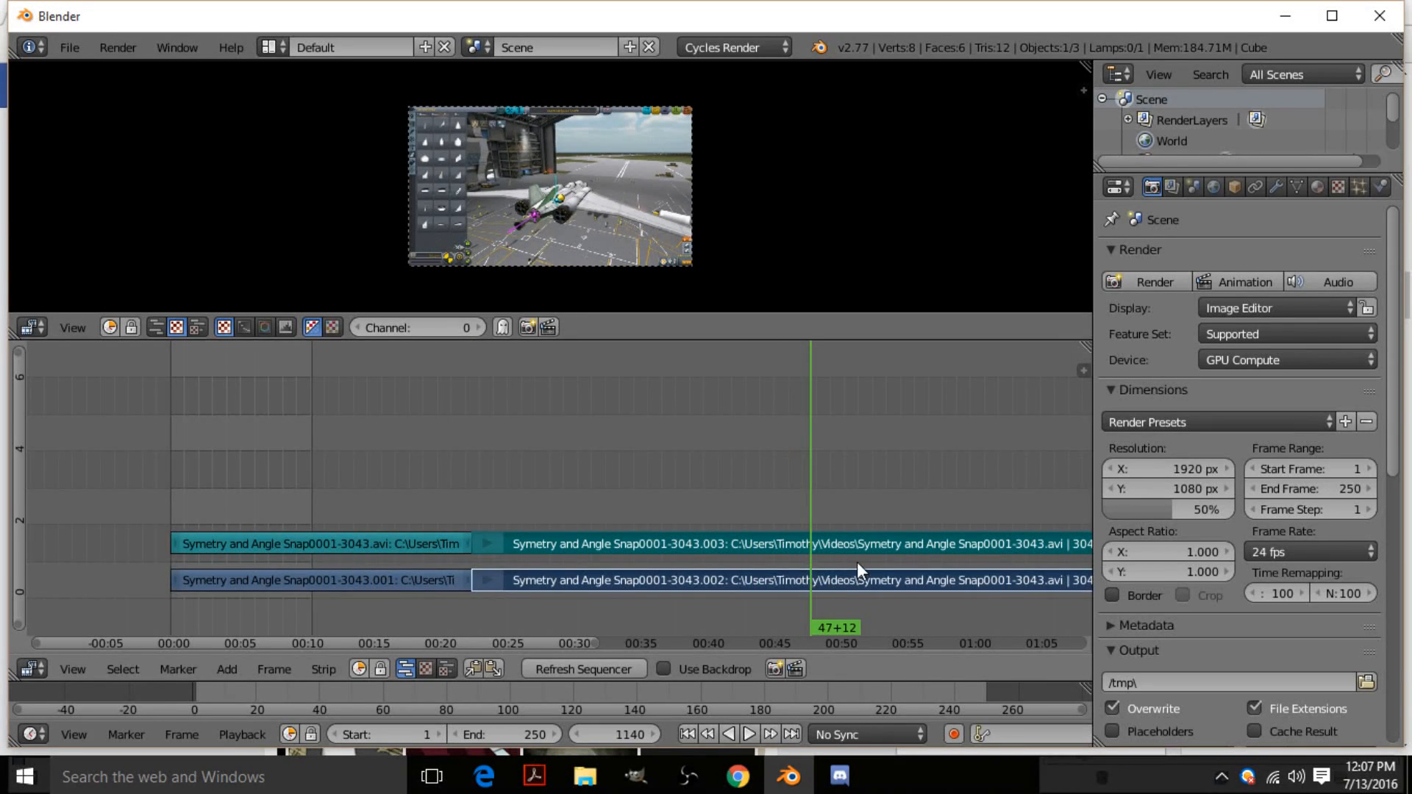
pyautogui.press('k')
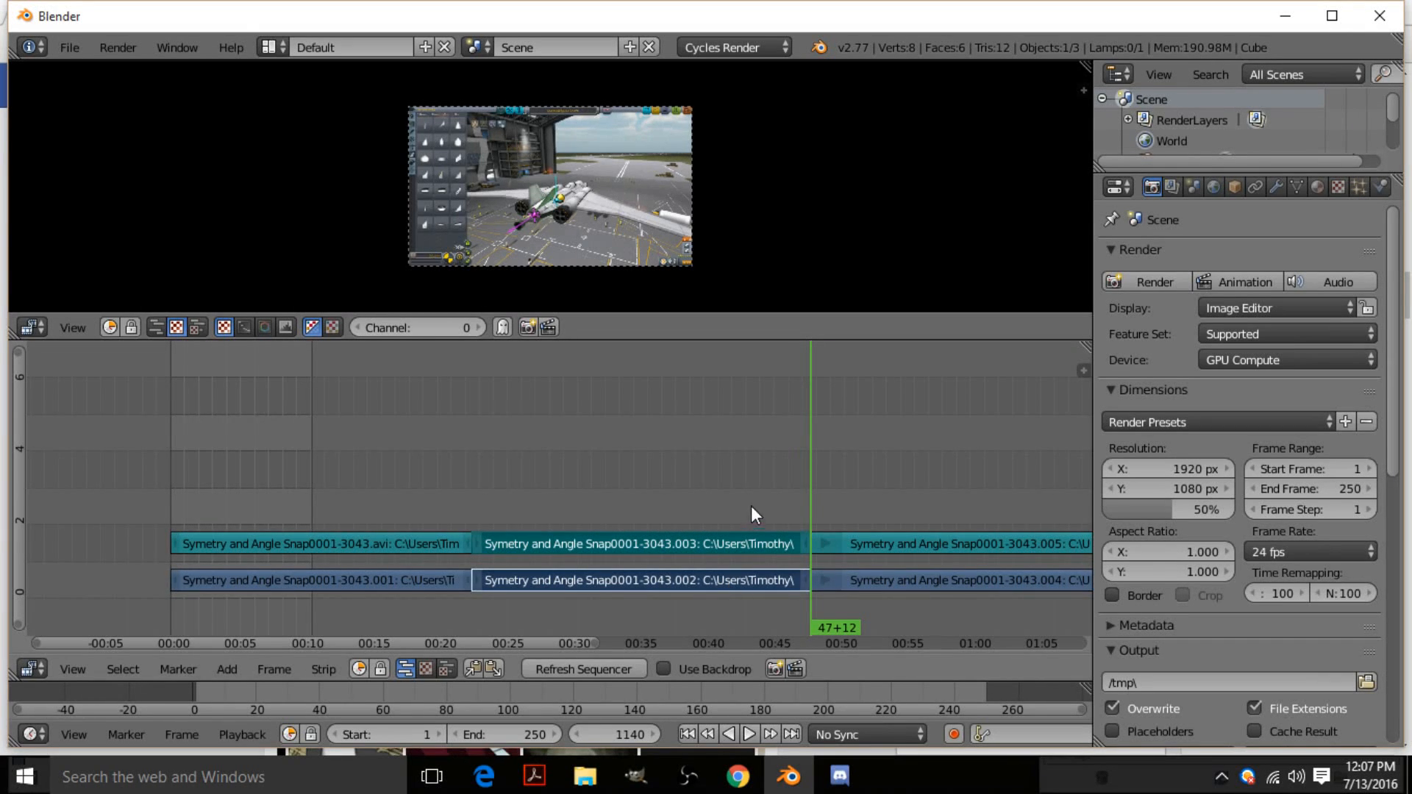
pyautogui.press('x')
pyautogui.click(708, 470)
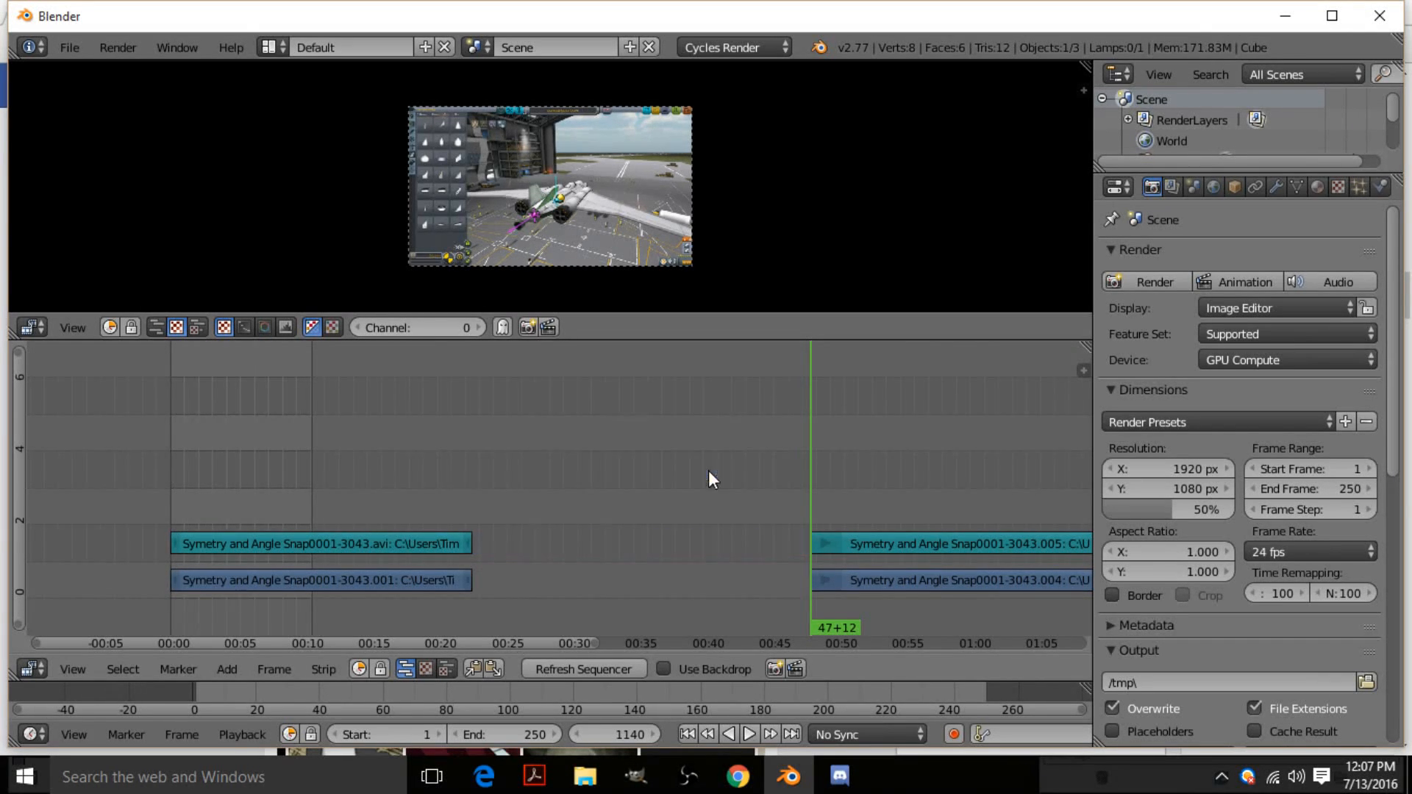
# - Slide the remaining video and audio strips together to start at frame 537, directly after the first pair
pyautogui.rightClick(893, 542)
pyautogui.keyDown('shift'); pyautogui.rightClick(935, 578); pyautogui.keyUp('shift')
pyautogui.press('g')
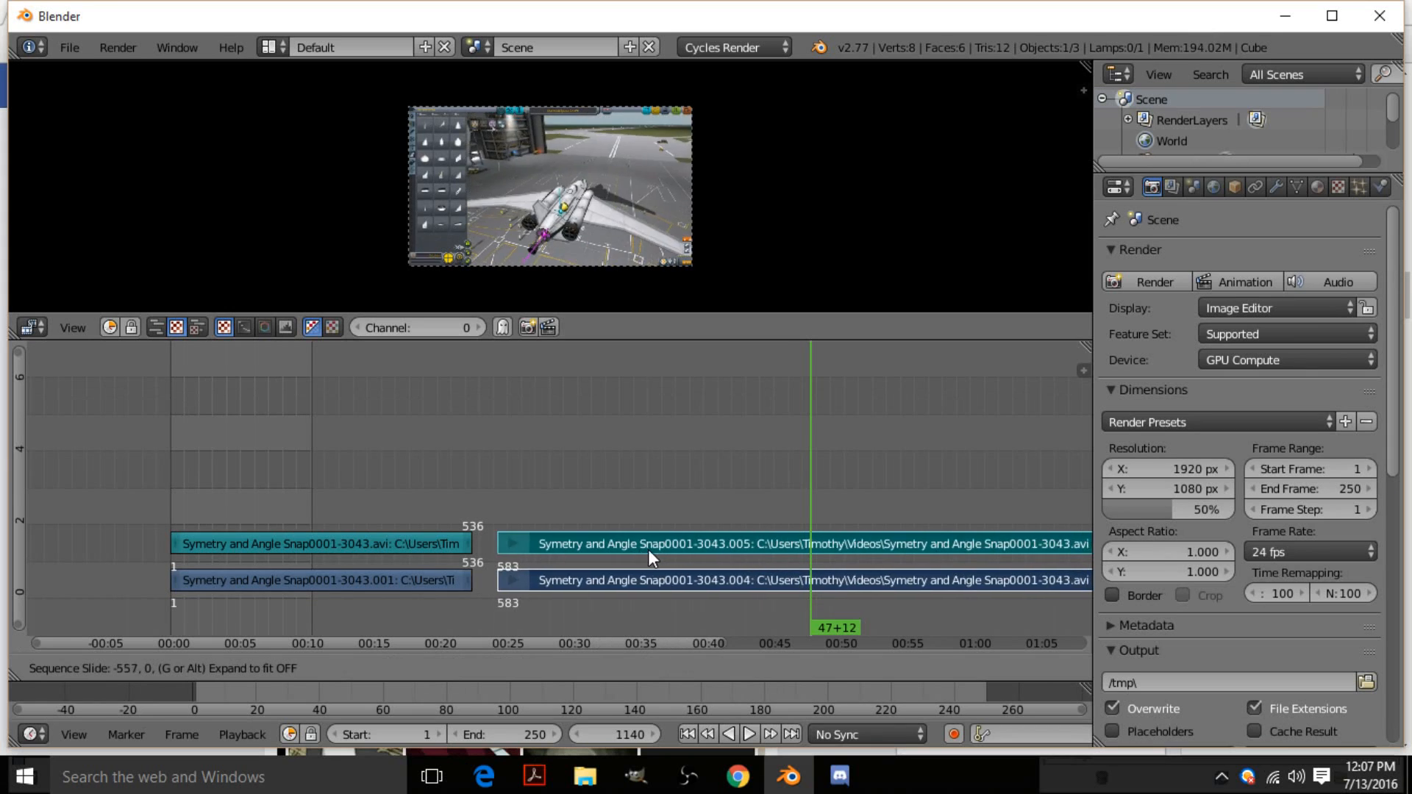
pyautogui.click(619, 555)
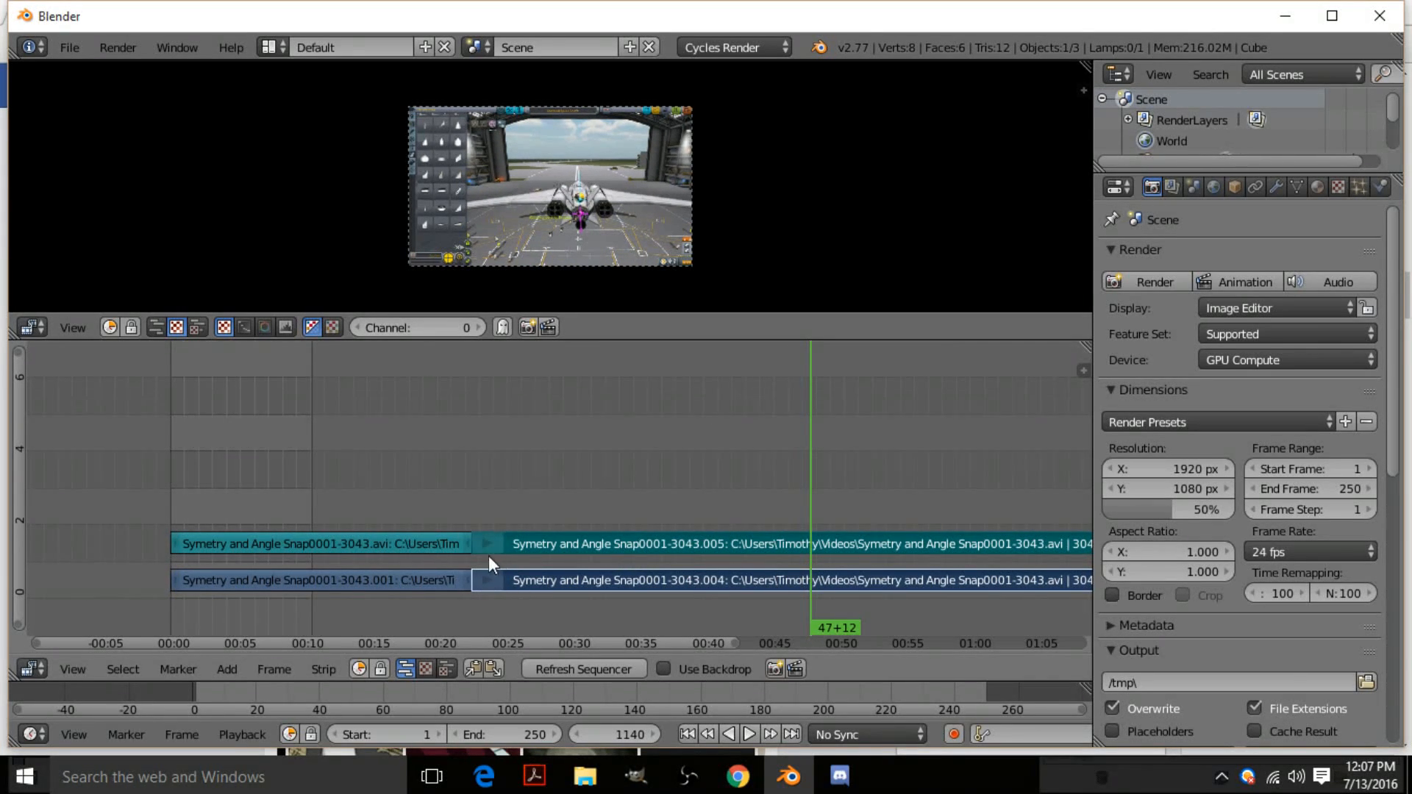
pyautogui.press('g')
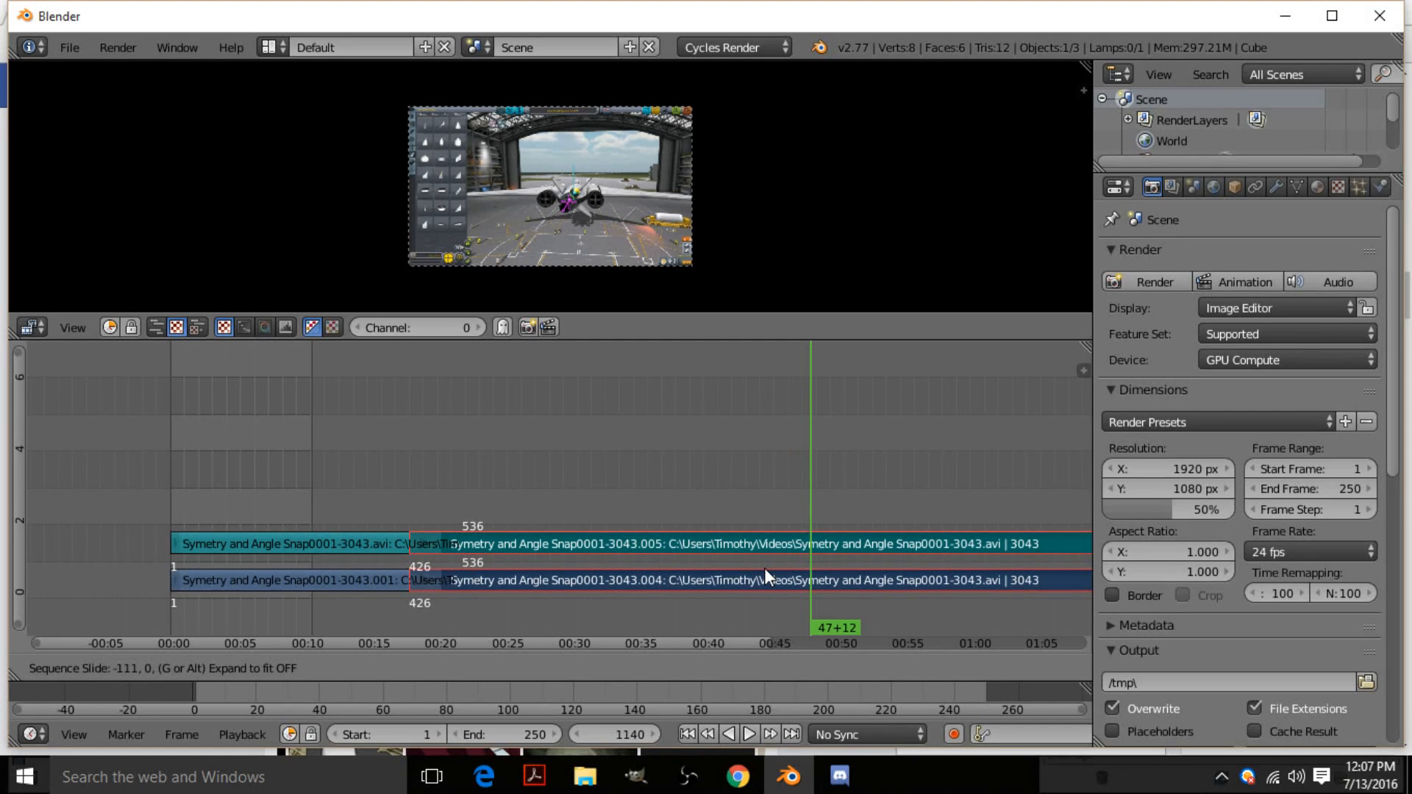
pyautogui.click(764, 568)
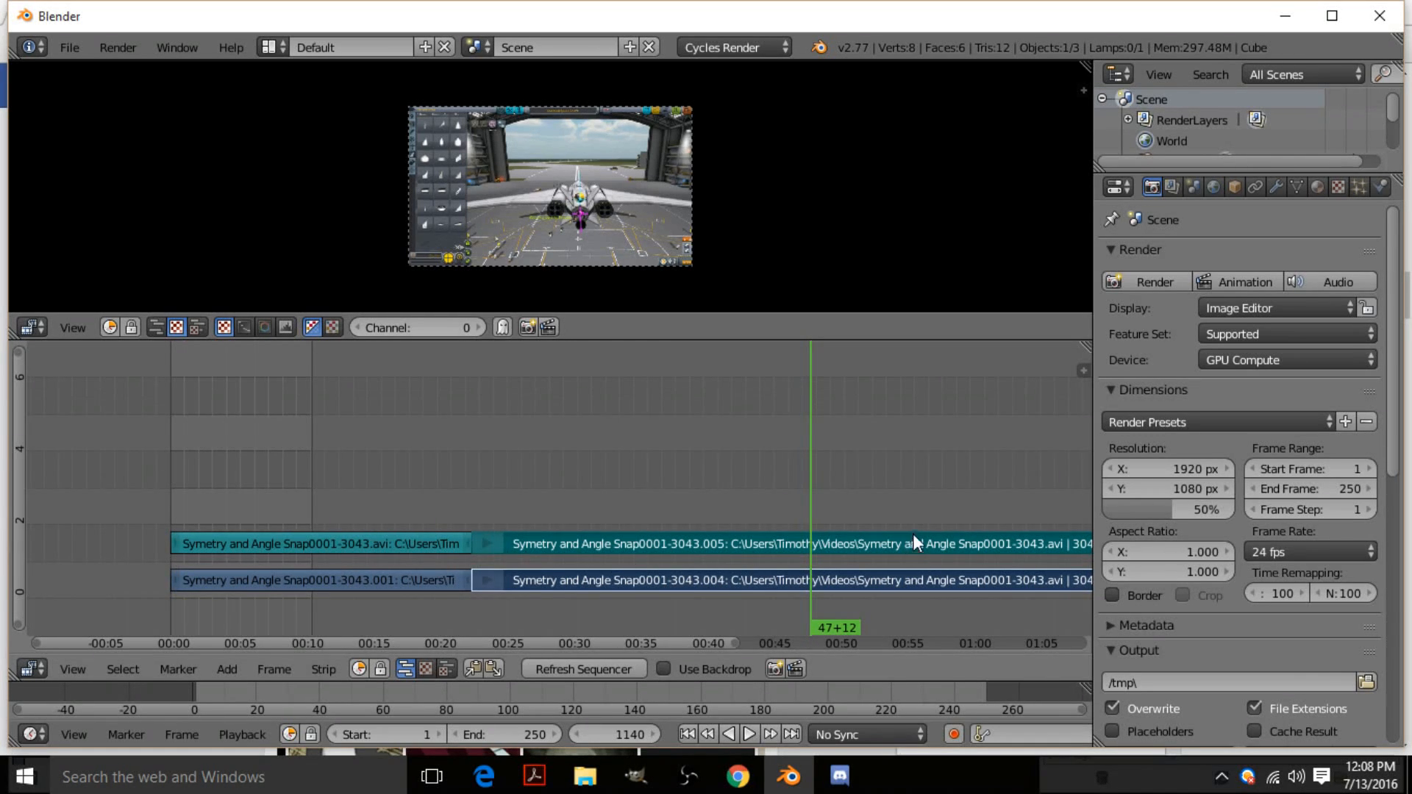
# - Set the scene's end frame to 2440, matching the end of the last video and audio strips
pyautogui.moveTo(912, 532); pyautogui.dragTo(359, 424, button='middle')
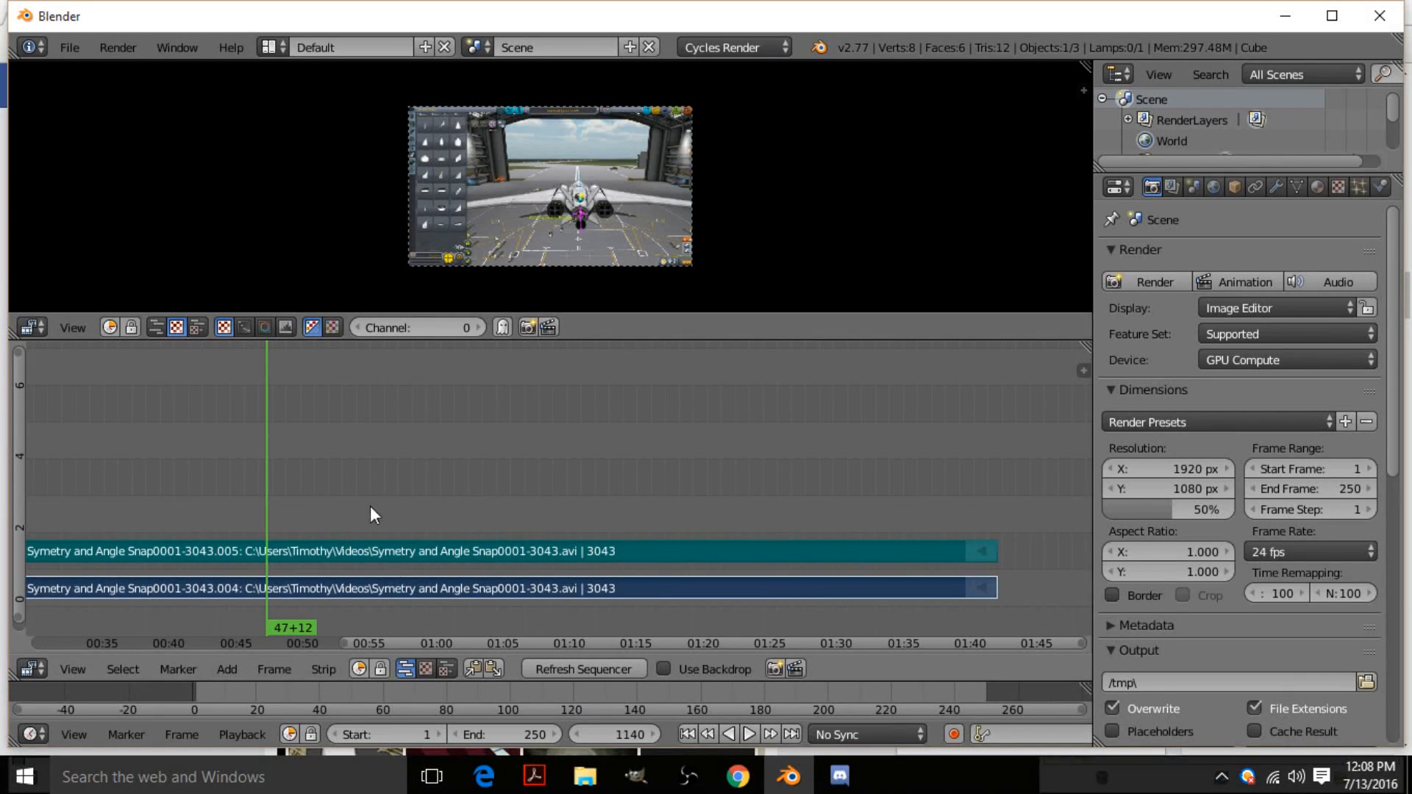
pyautogui.moveTo(486, 734); pyautogui.dragTo(765, 734)
pyautogui.moveTo(846, 581); pyautogui.dragTo(577, 517, button='middle')
pyautogui.scroll(8, 514, 557)
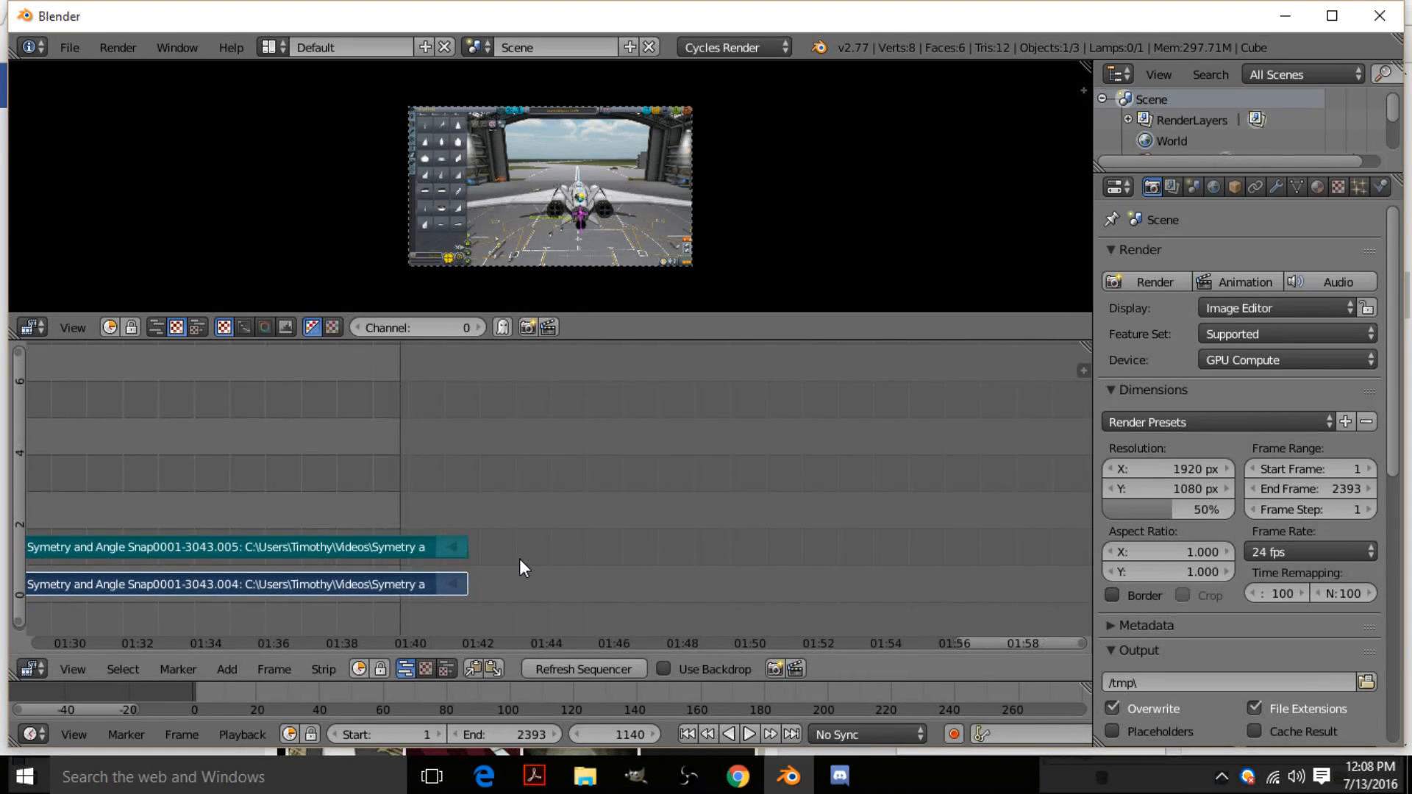
pyautogui.moveTo(487, 729)
pyautogui.mouseDown()
pyautogui.moveTo(531, 733)
pyautogui.moveTo(492, 729)
pyautogui.mouseUp()
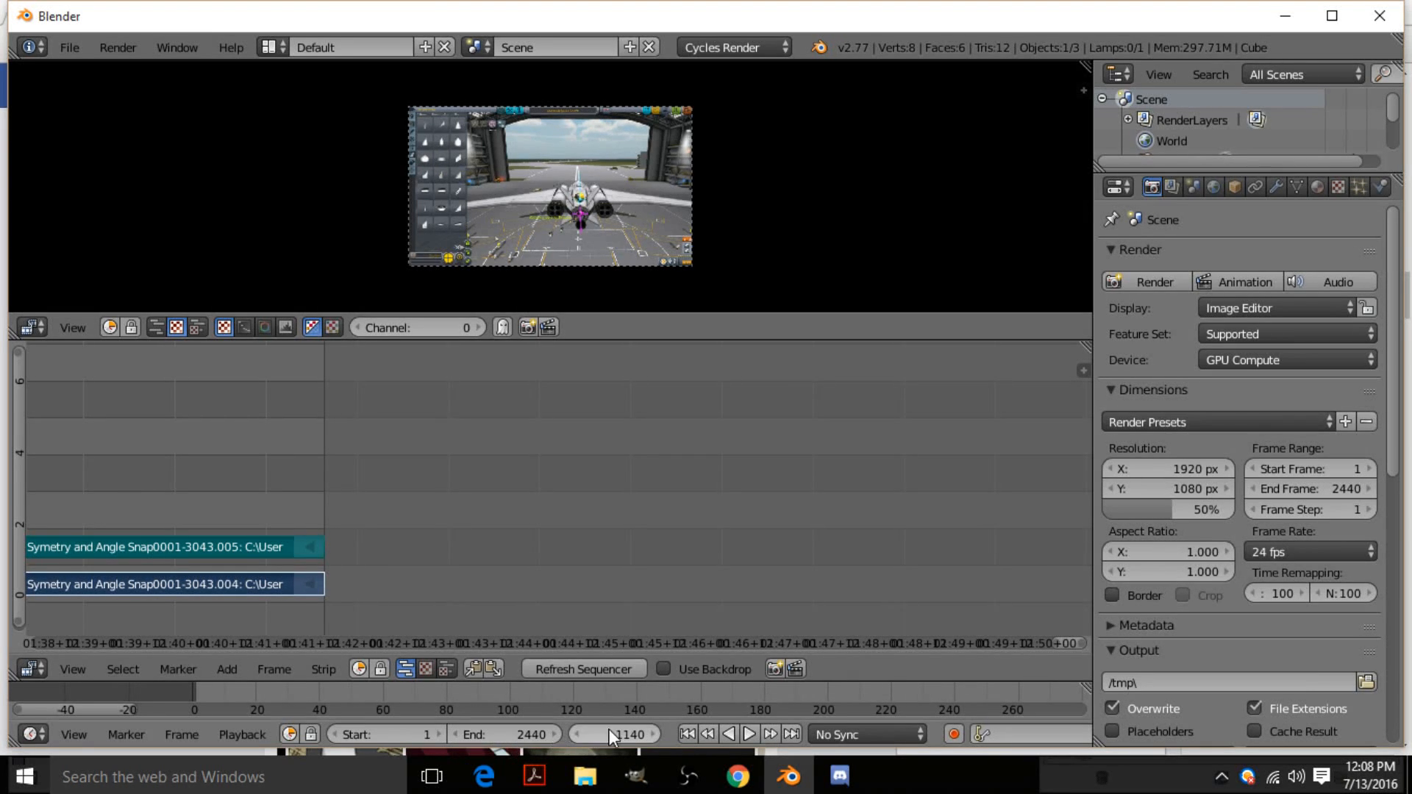
pyautogui.scroll(-20, 282, 537)
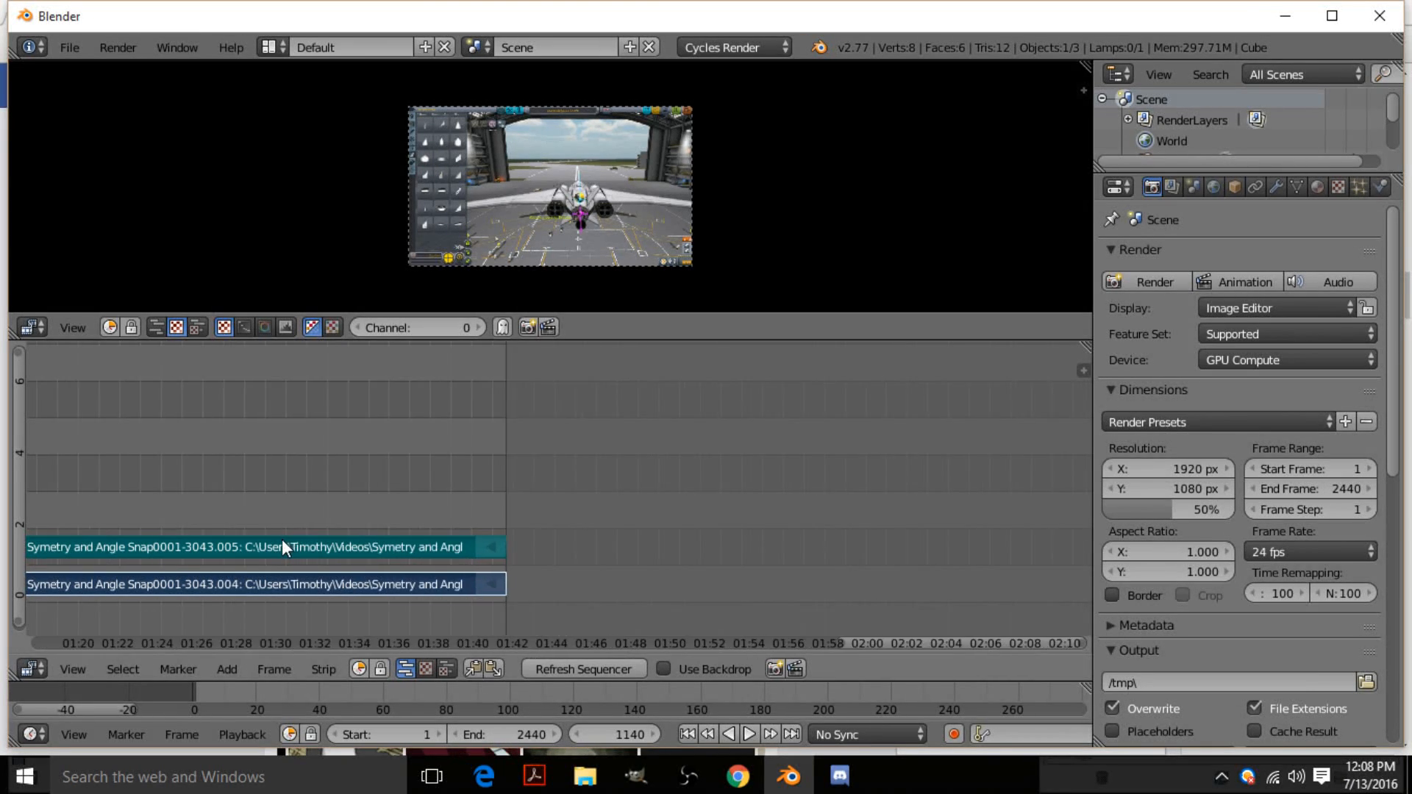
pyautogui.moveTo(269, 537); pyautogui.dragTo(611, 393, button='middle')
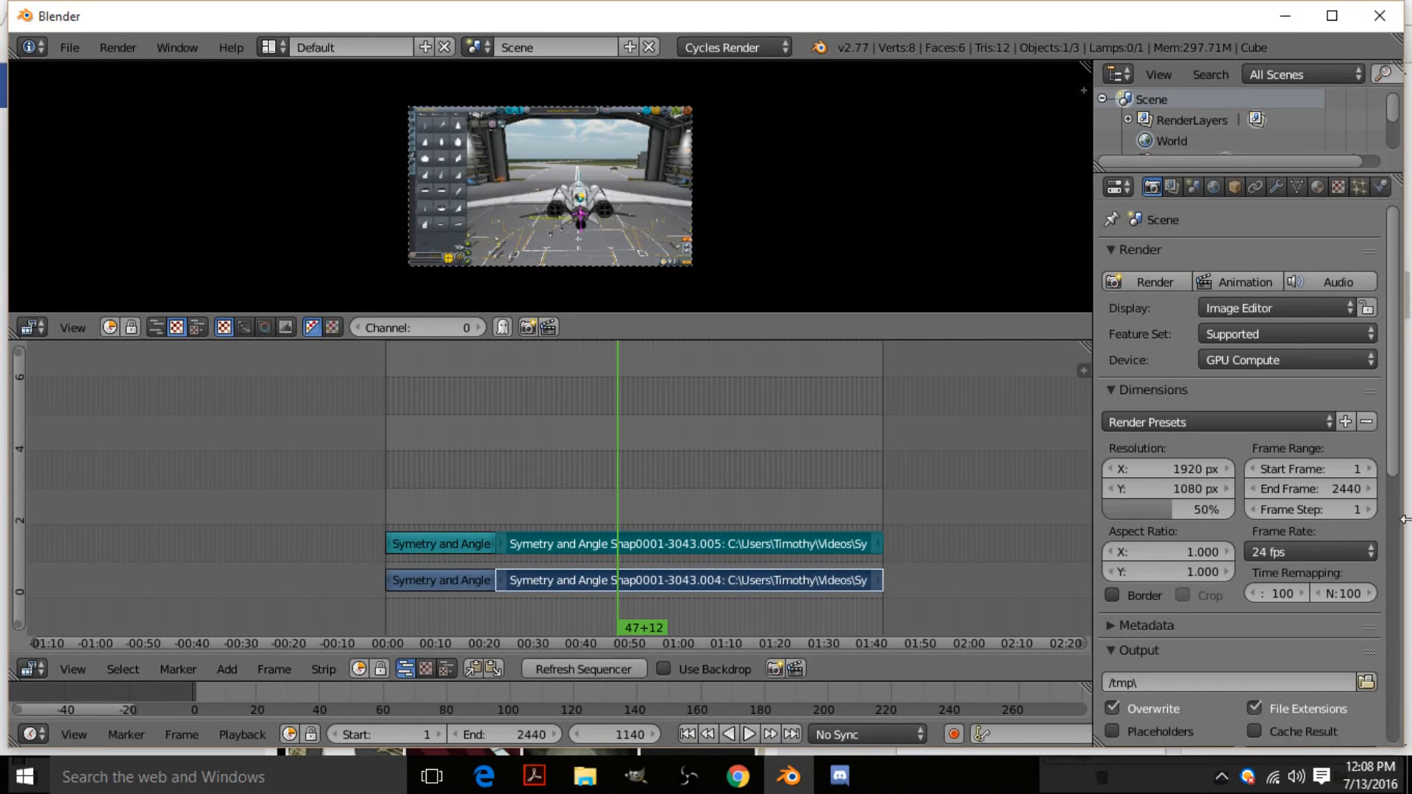
# - Set the render output file format to Xvid and expand its encoding settings
pyautogui.scroll(-6, 1316, 575)
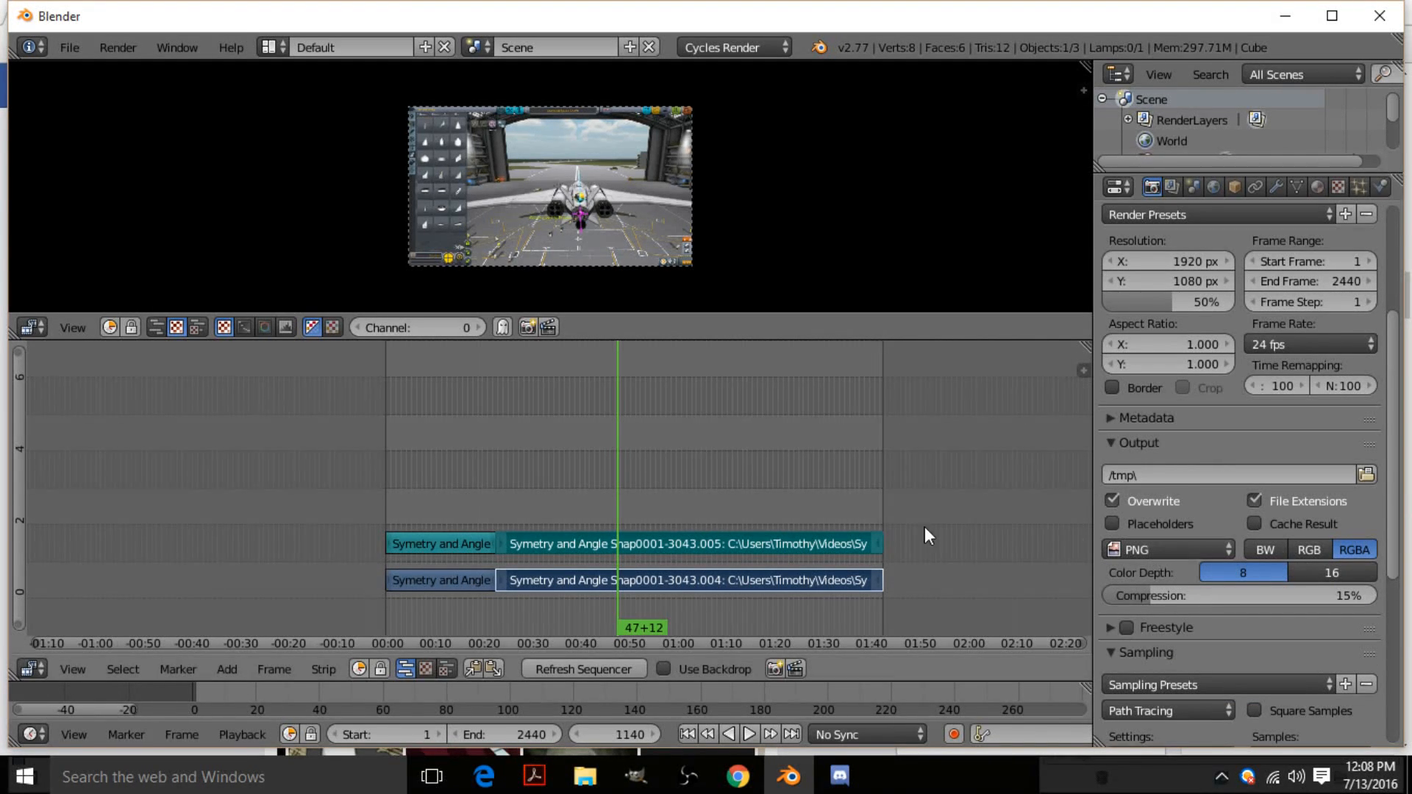
pyautogui.moveTo(926, 536); pyautogui.dragTo(665, 525, button='middle')
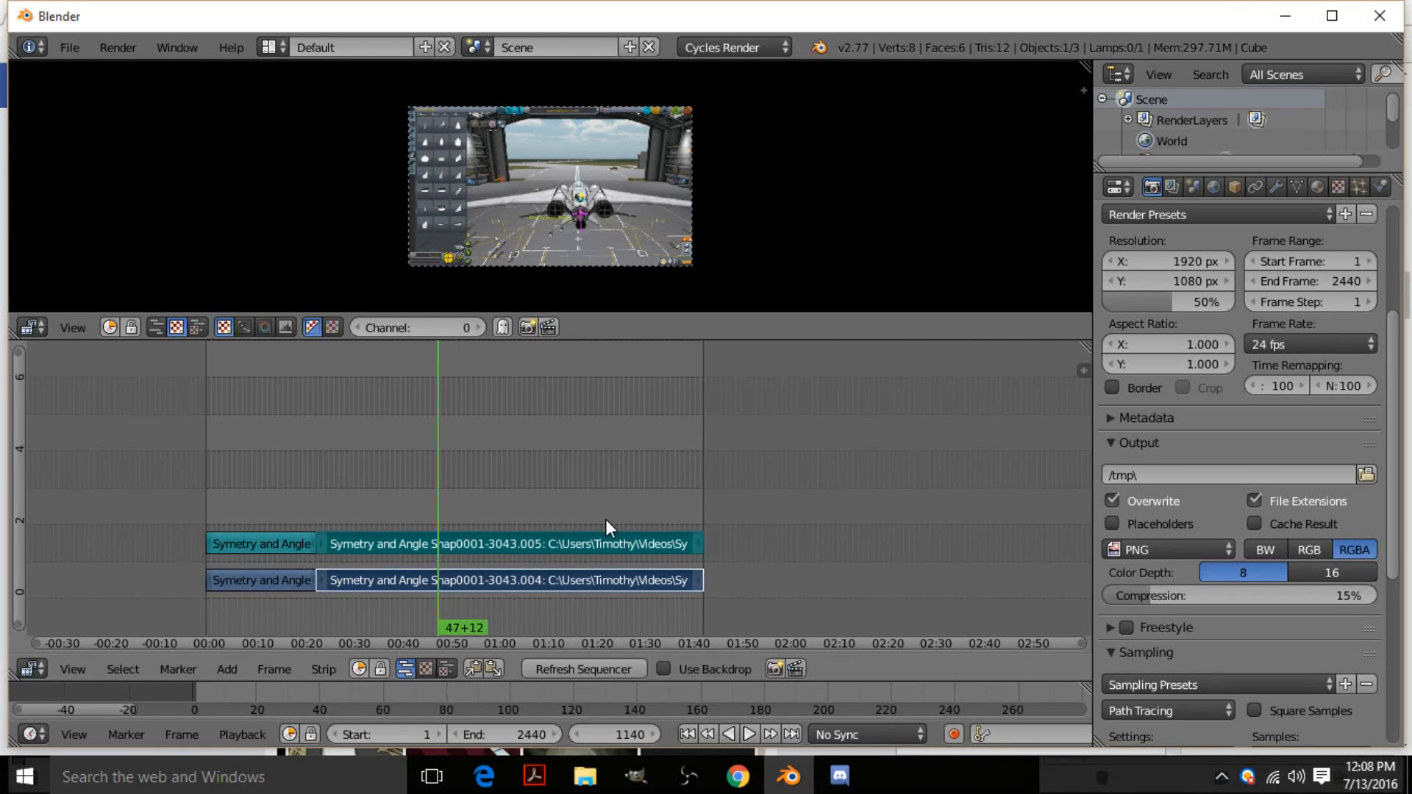
pyautogui.click(1138, 551)
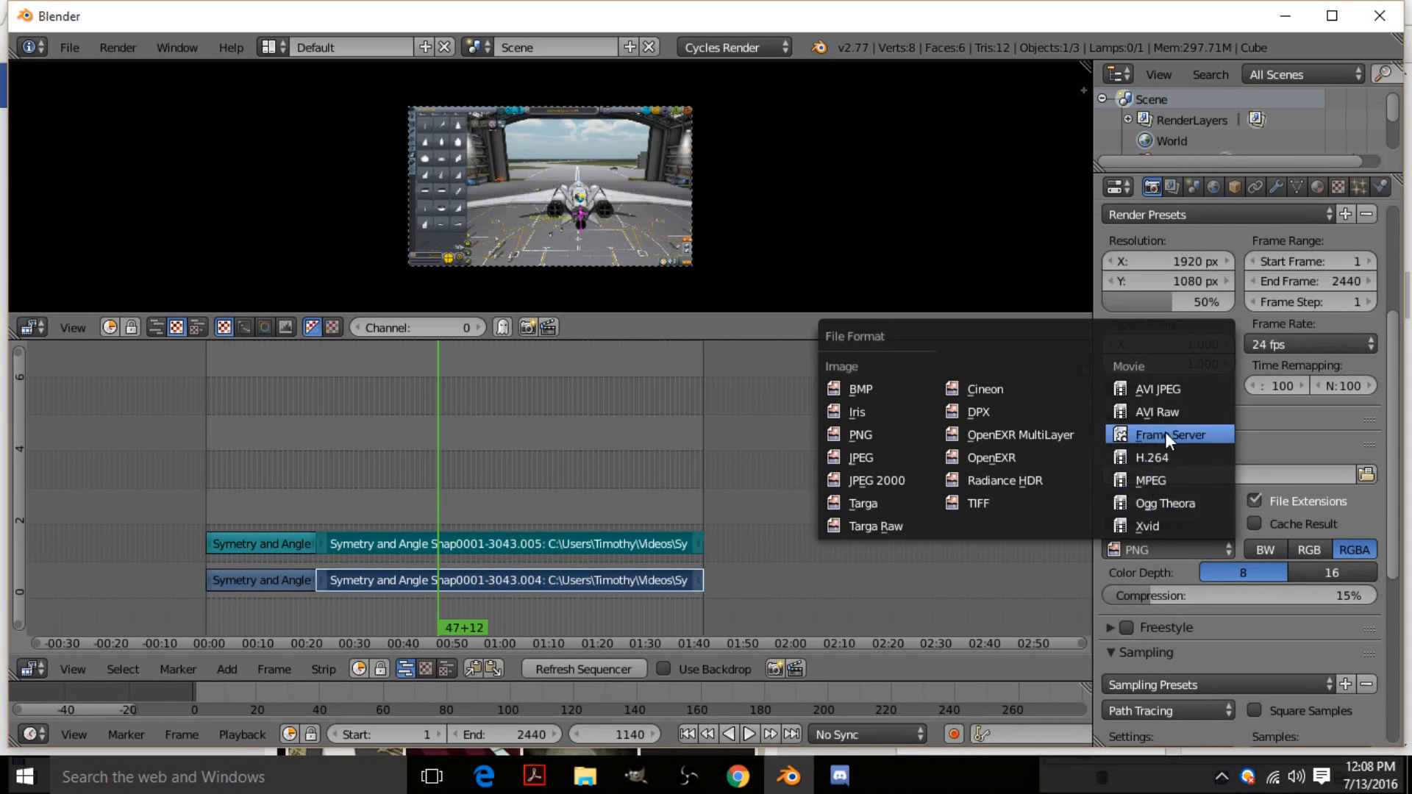
pyautogui.click(1153, 522)
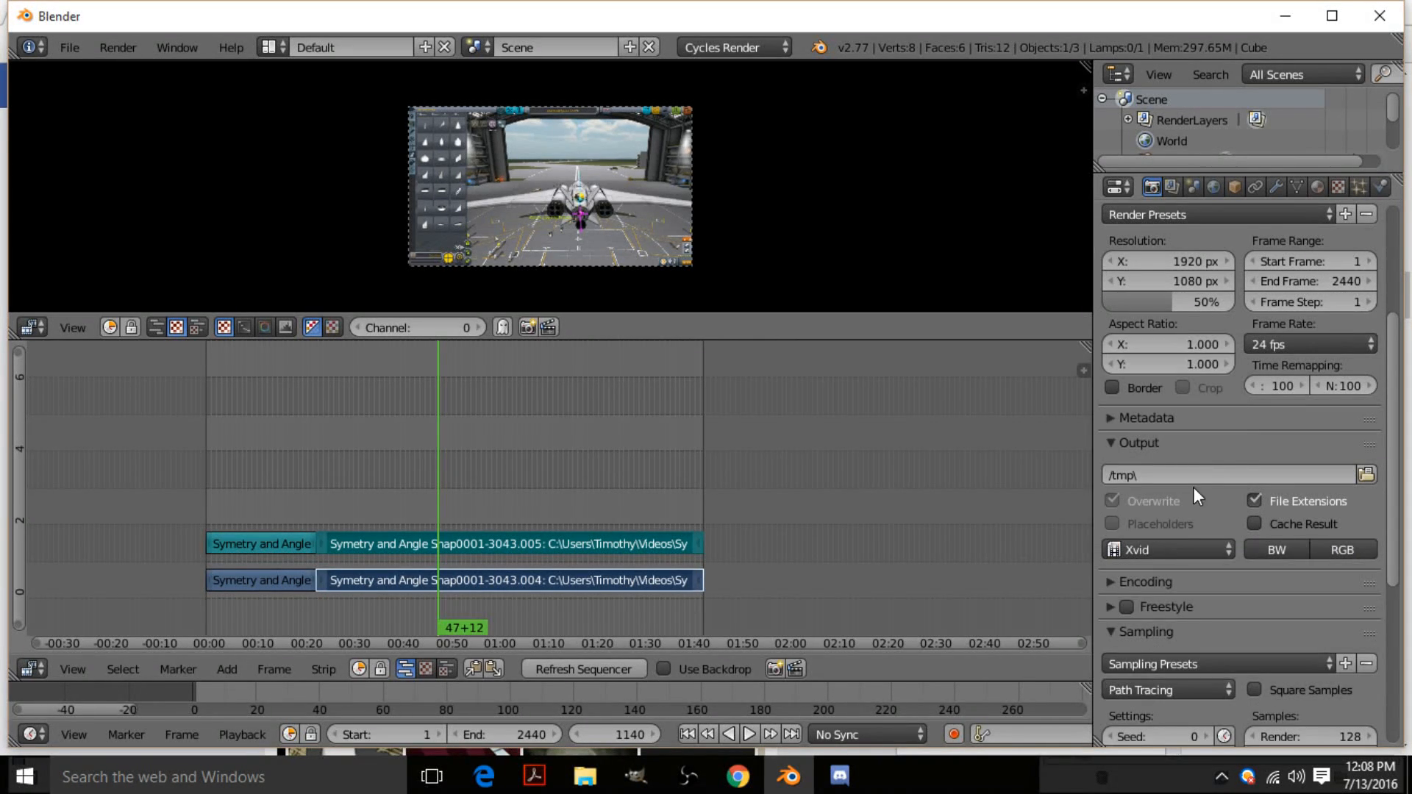
pyautogui.click(1121, 587)
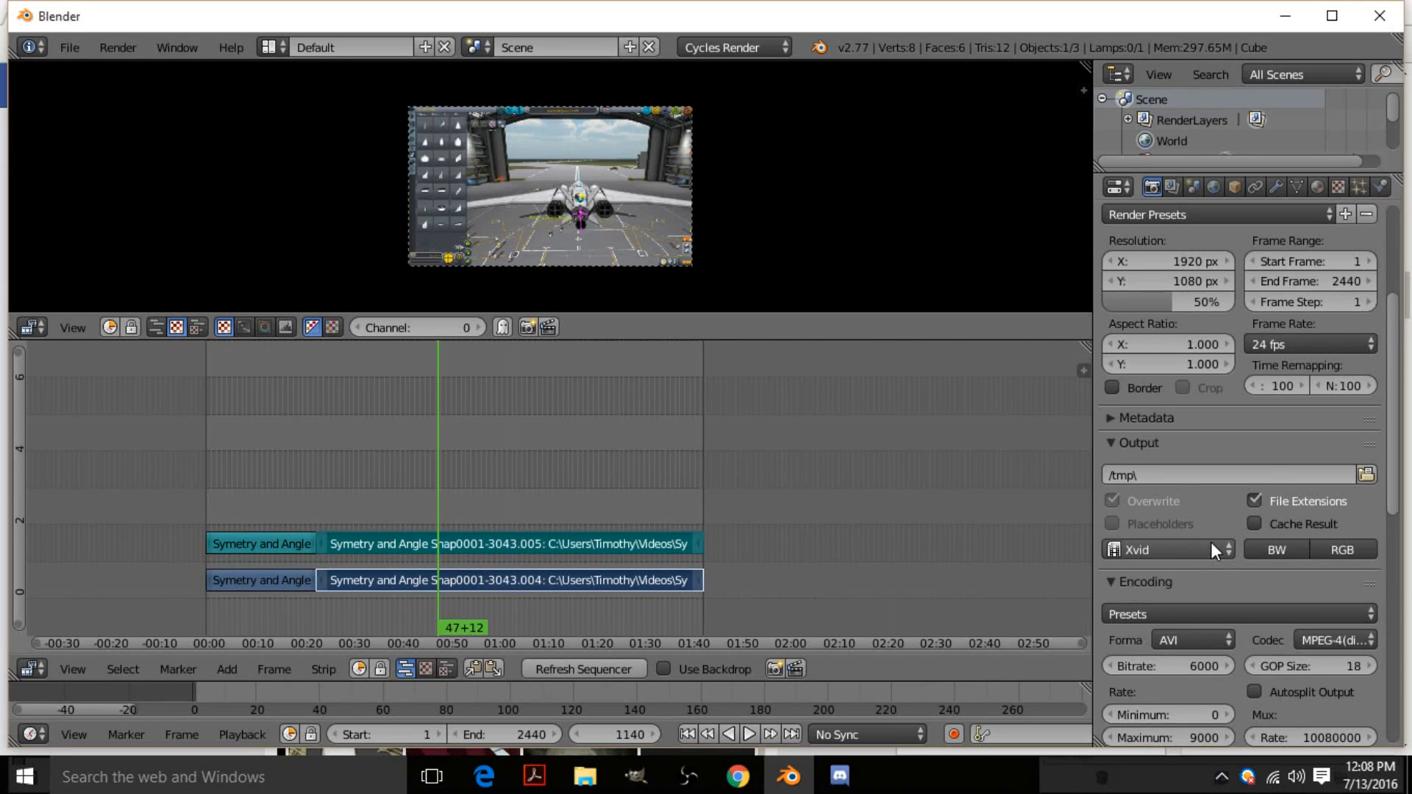
# - Examine the format, codec and audio codec encoding settings, widening the properties editor slightly to read them
pyautogui.scroll(-5, 1210, 541)
pyautogui.click(1187, 469)
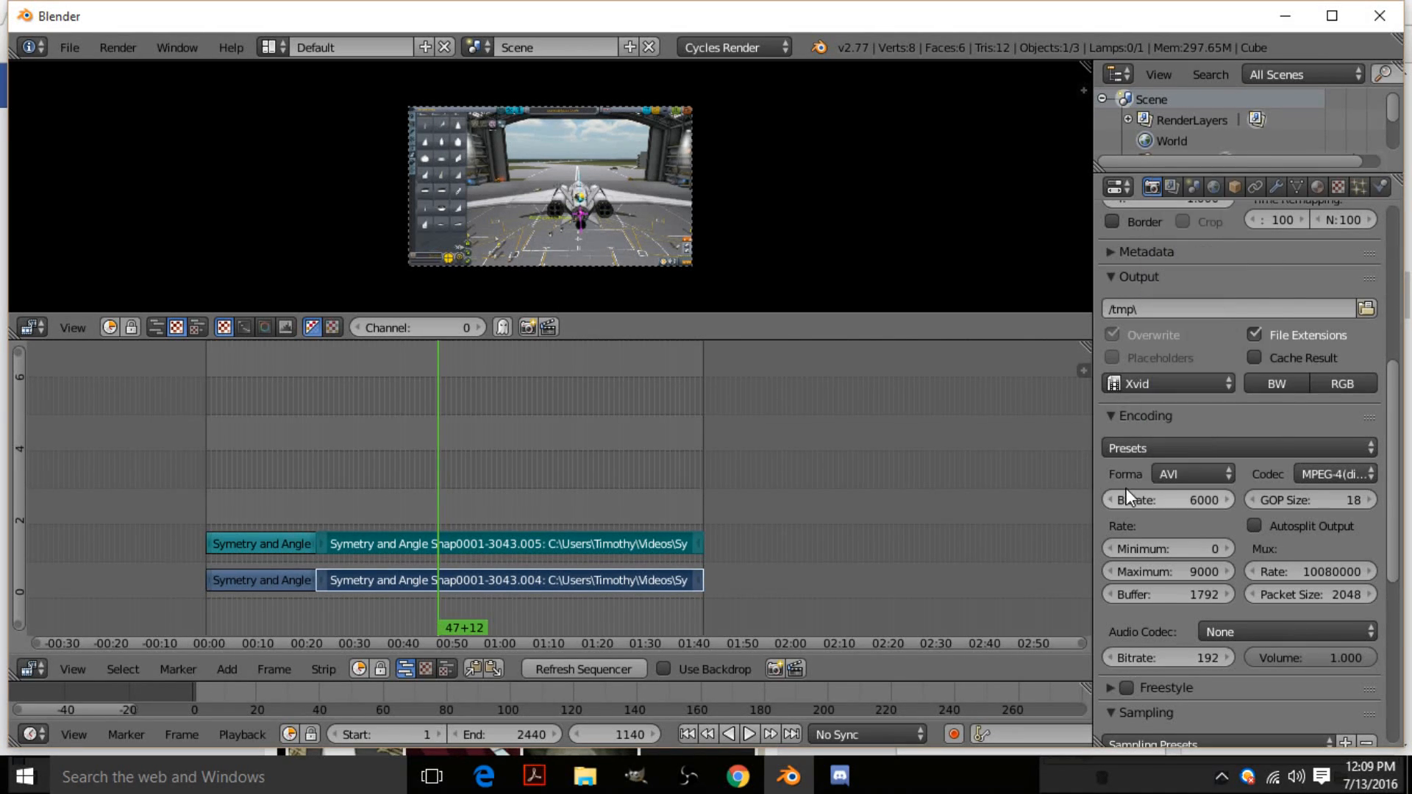
pyautogui.click(1341, 474)
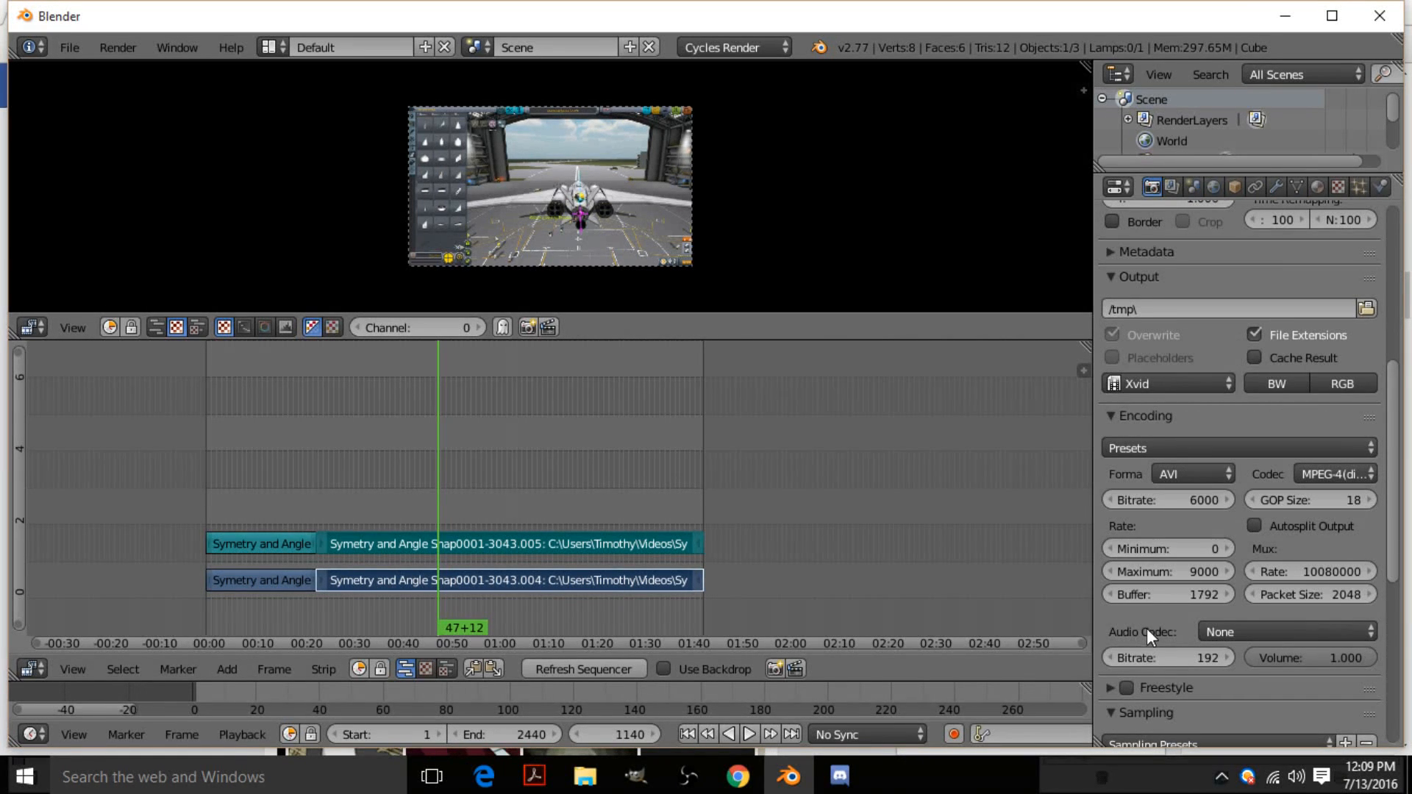
pyautogui.click(1259, 631)
pyautogui.scroll(10, 1294, 507)
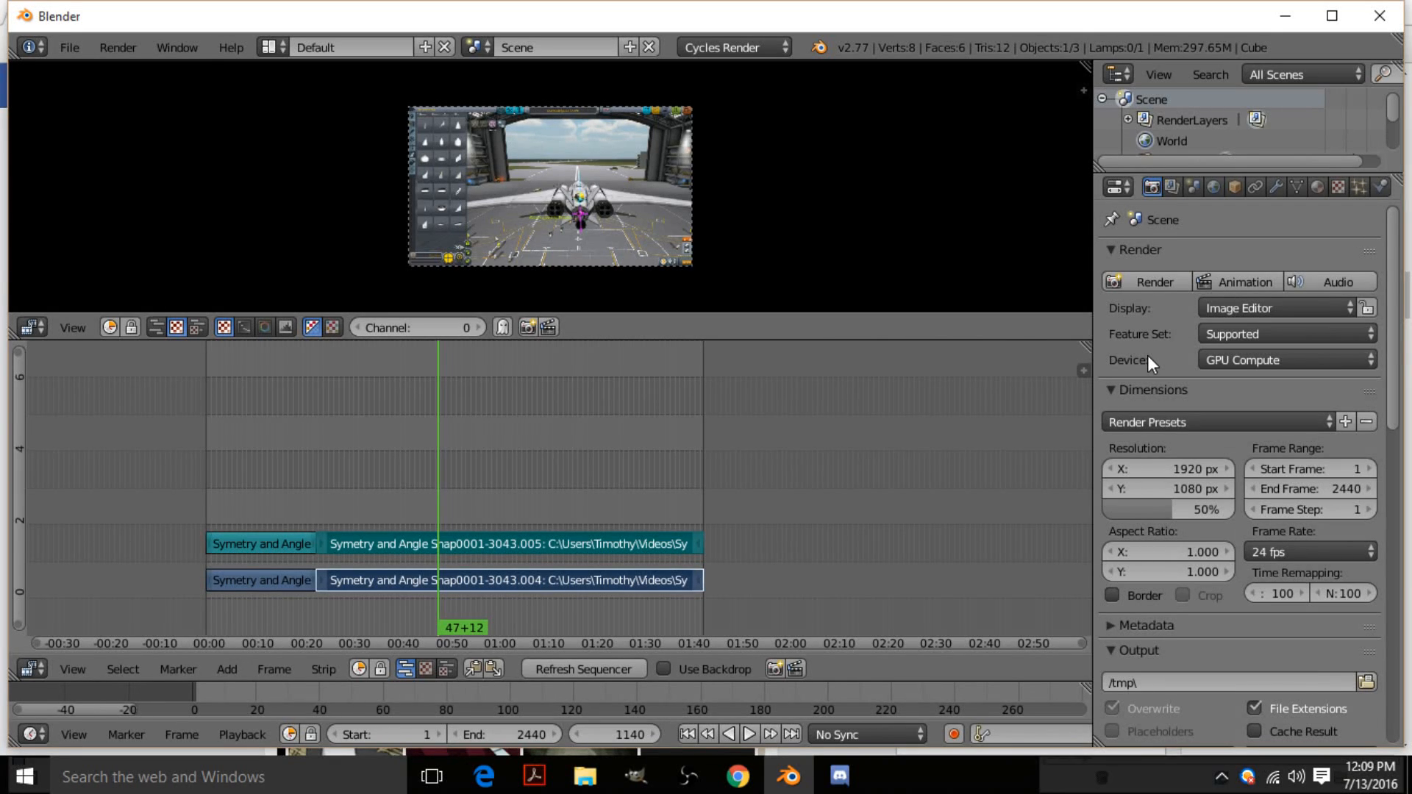
pyautogui.scroll(-9, 1206, 408)
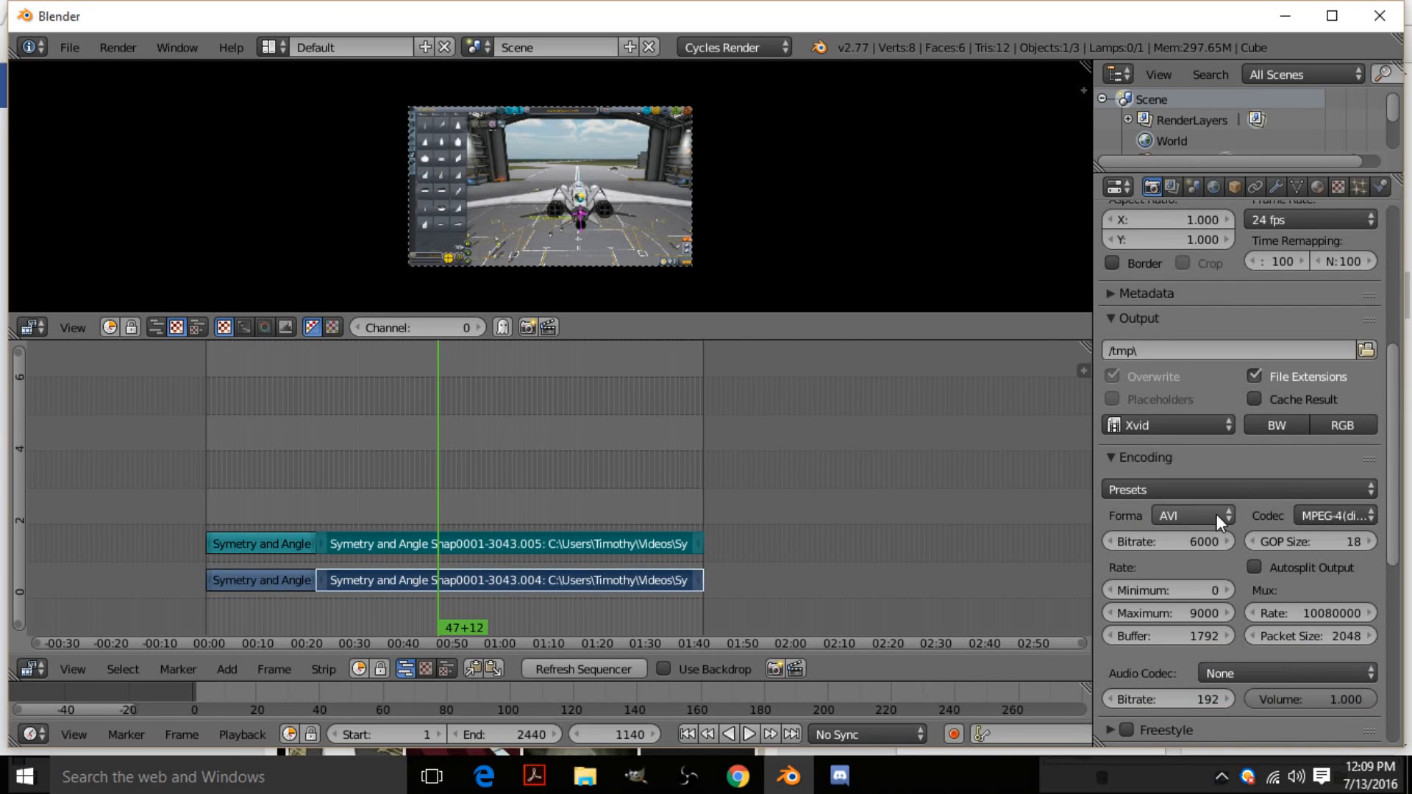
pyautogui.moveTo(1092, 507); pyautogui.dragTo(1072, 507)
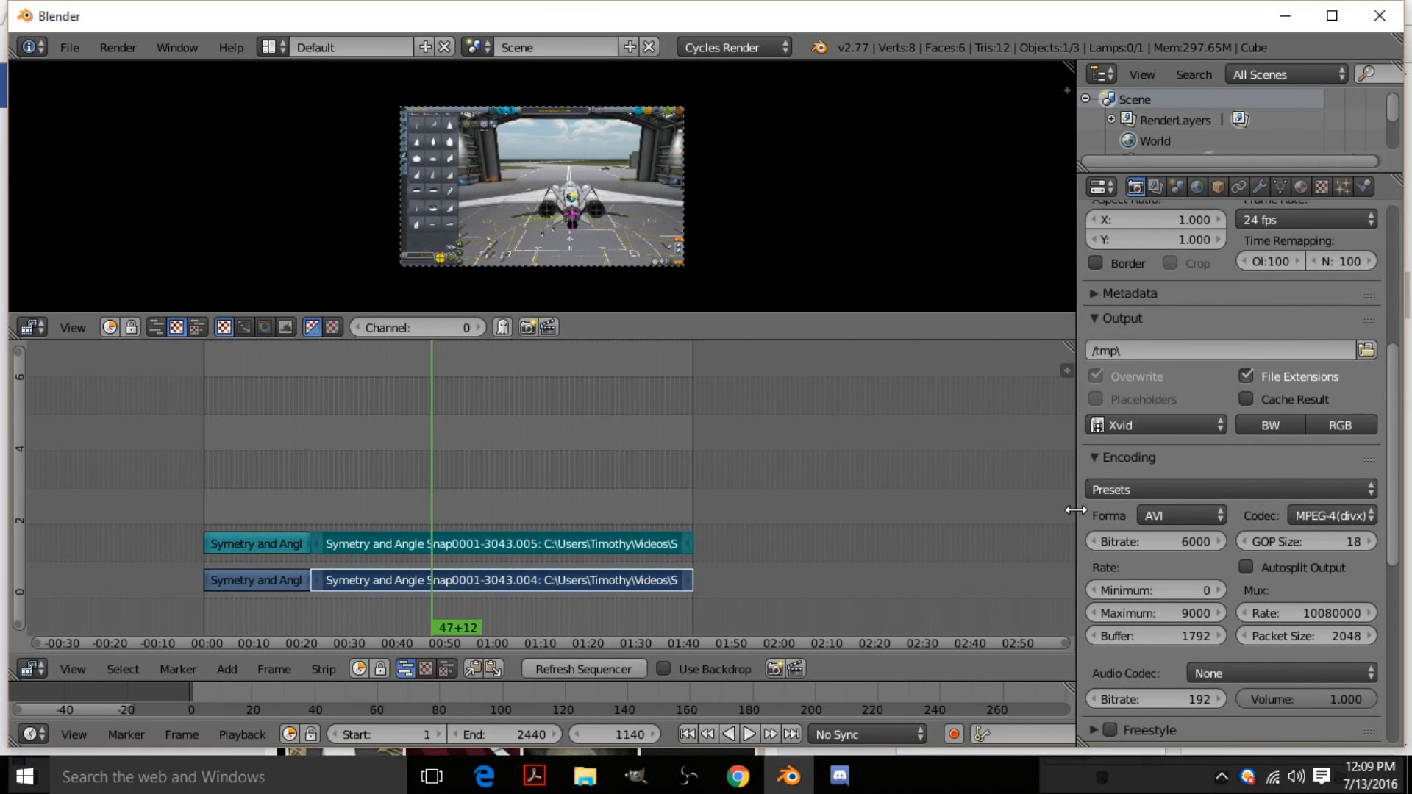
pyautogui.scroll(-6, 1306, 517)
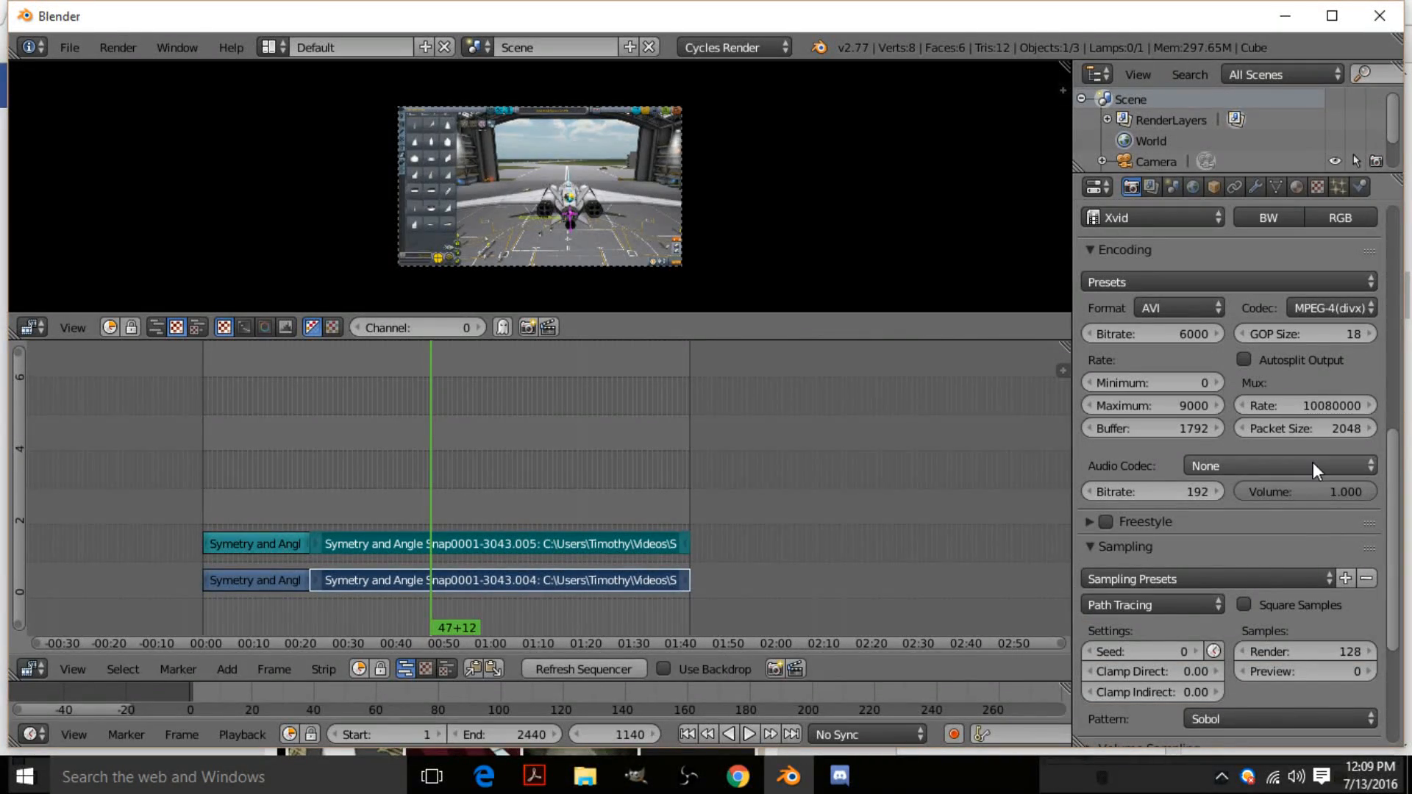
pyautogui.scroll(10, 1256, 404)
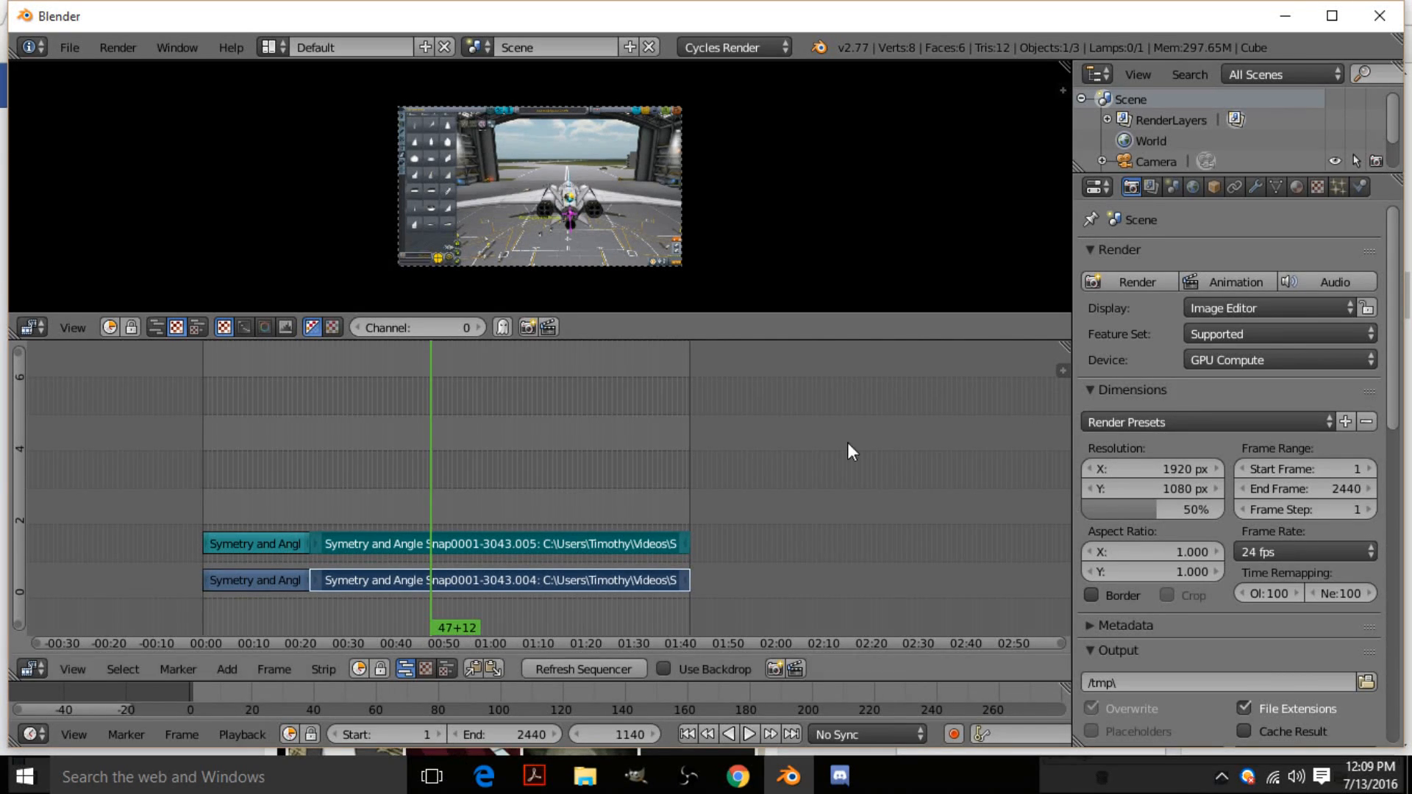
# - Try moving the second video strip up four channels, and return it to its original place
pyautogui.rightClick(290, 541)
pyautogui.rightClick(397, 543)
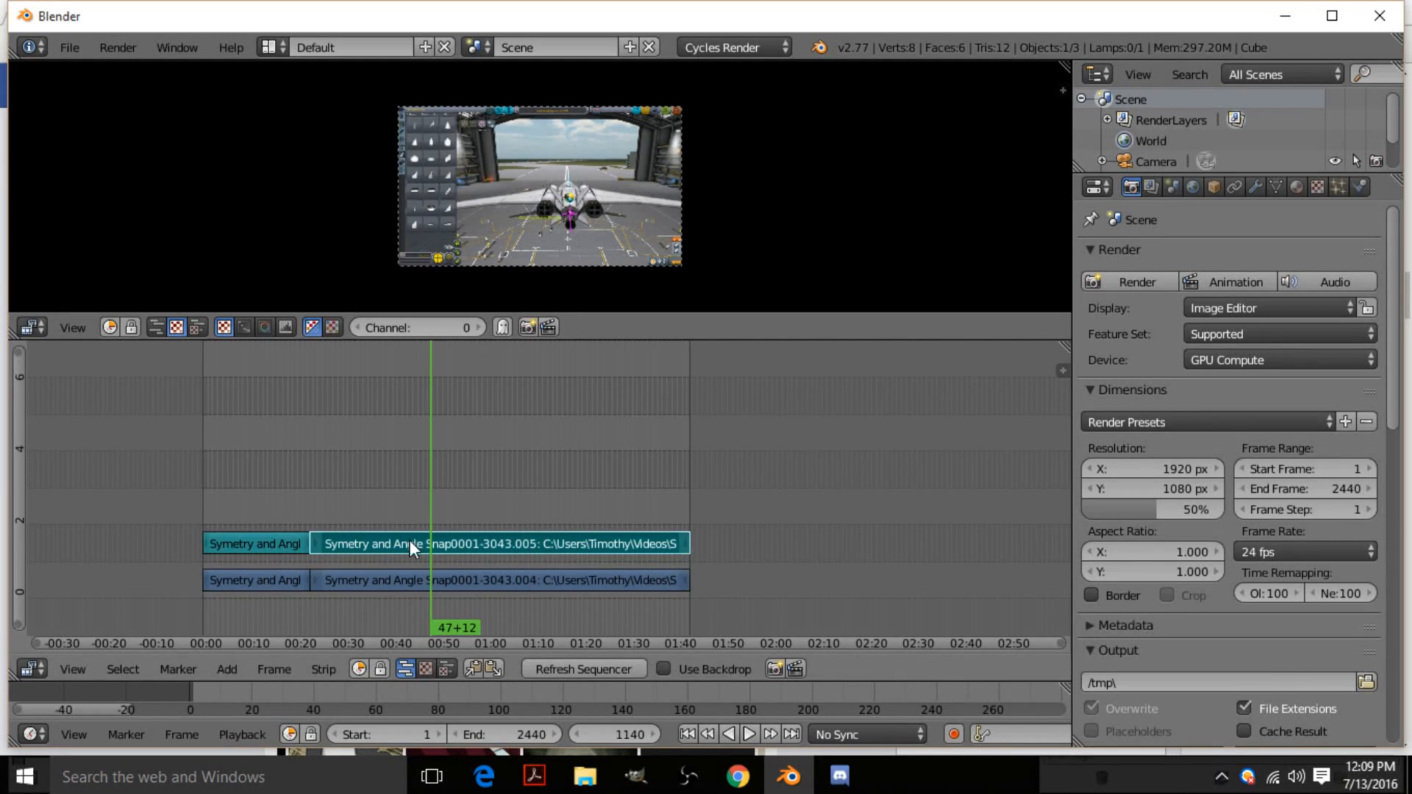
pyautogui.press('g')
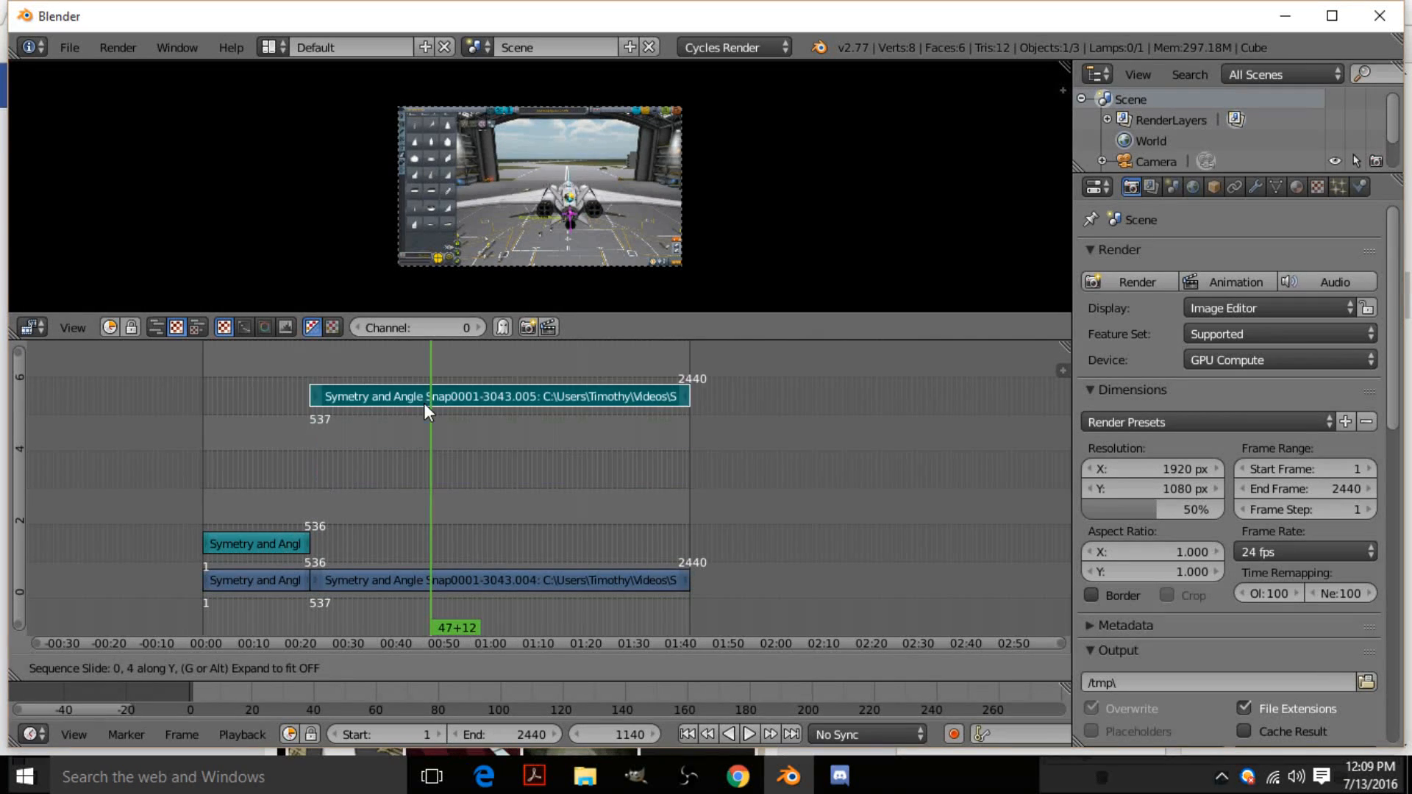
pyautogui.click(428, 540)
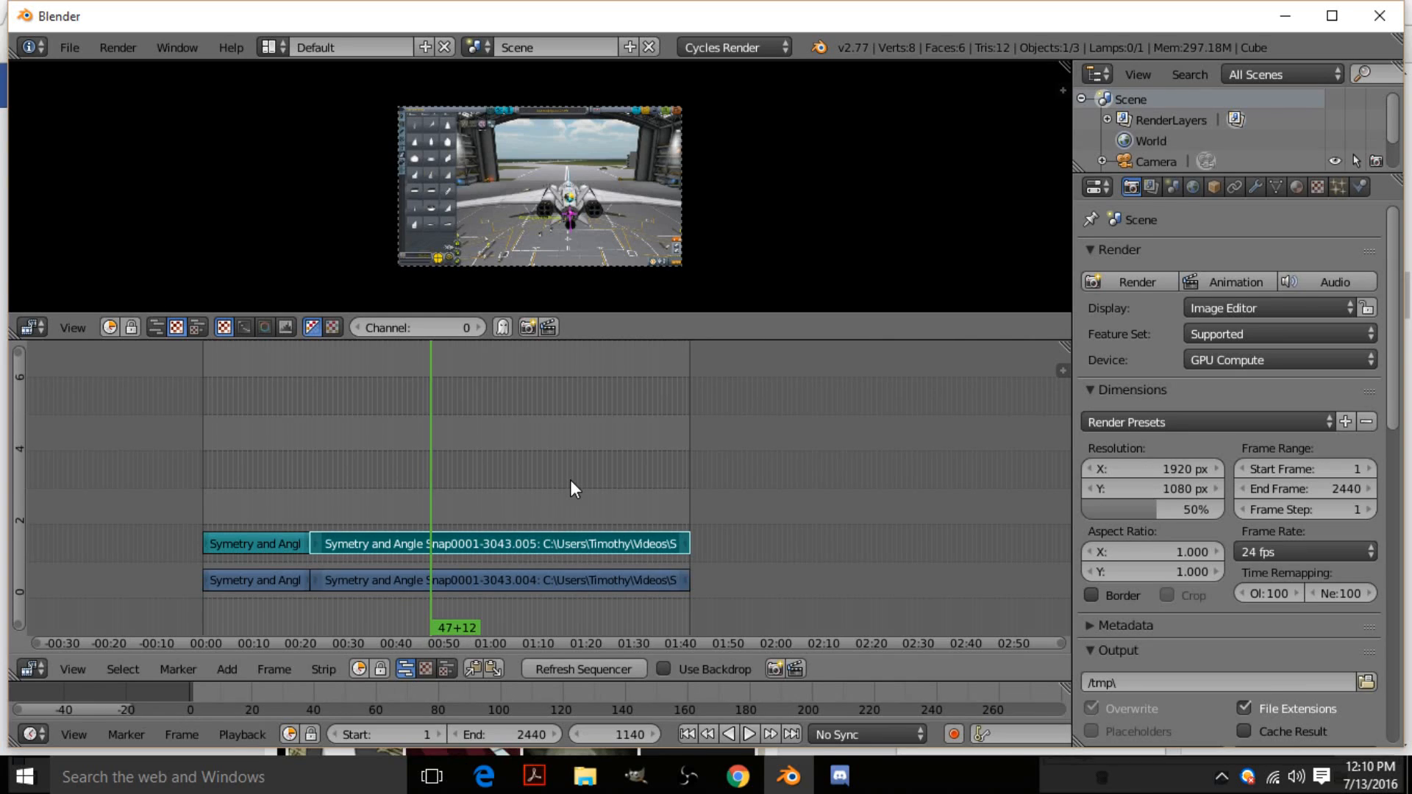
# - Switch to File Explorer, open the Image Sequence Galnetflix folder, and bring all its PNG files into the sequencer above the video strips
pyautogui.click(585, 775)
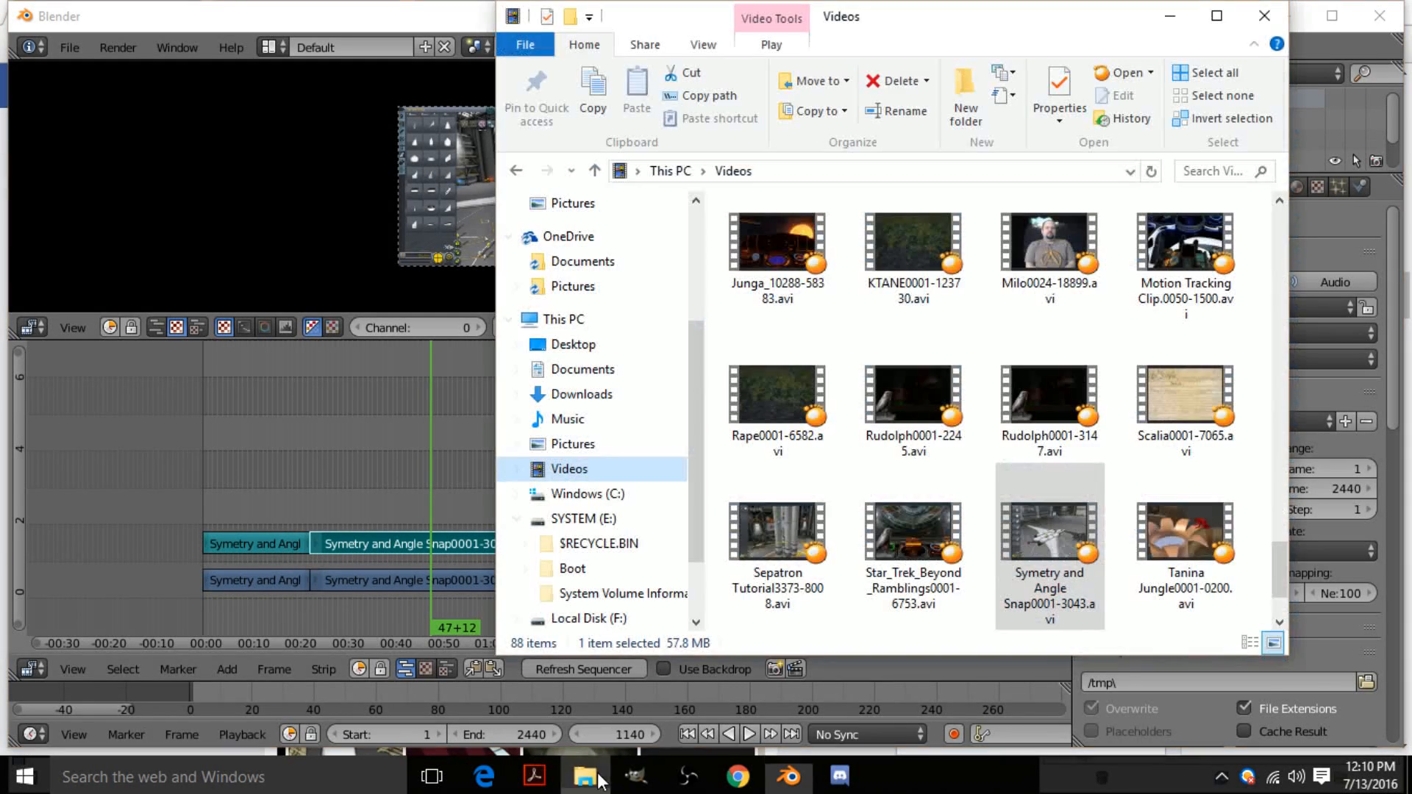
pyautogui.scroll(10, 831, 346)
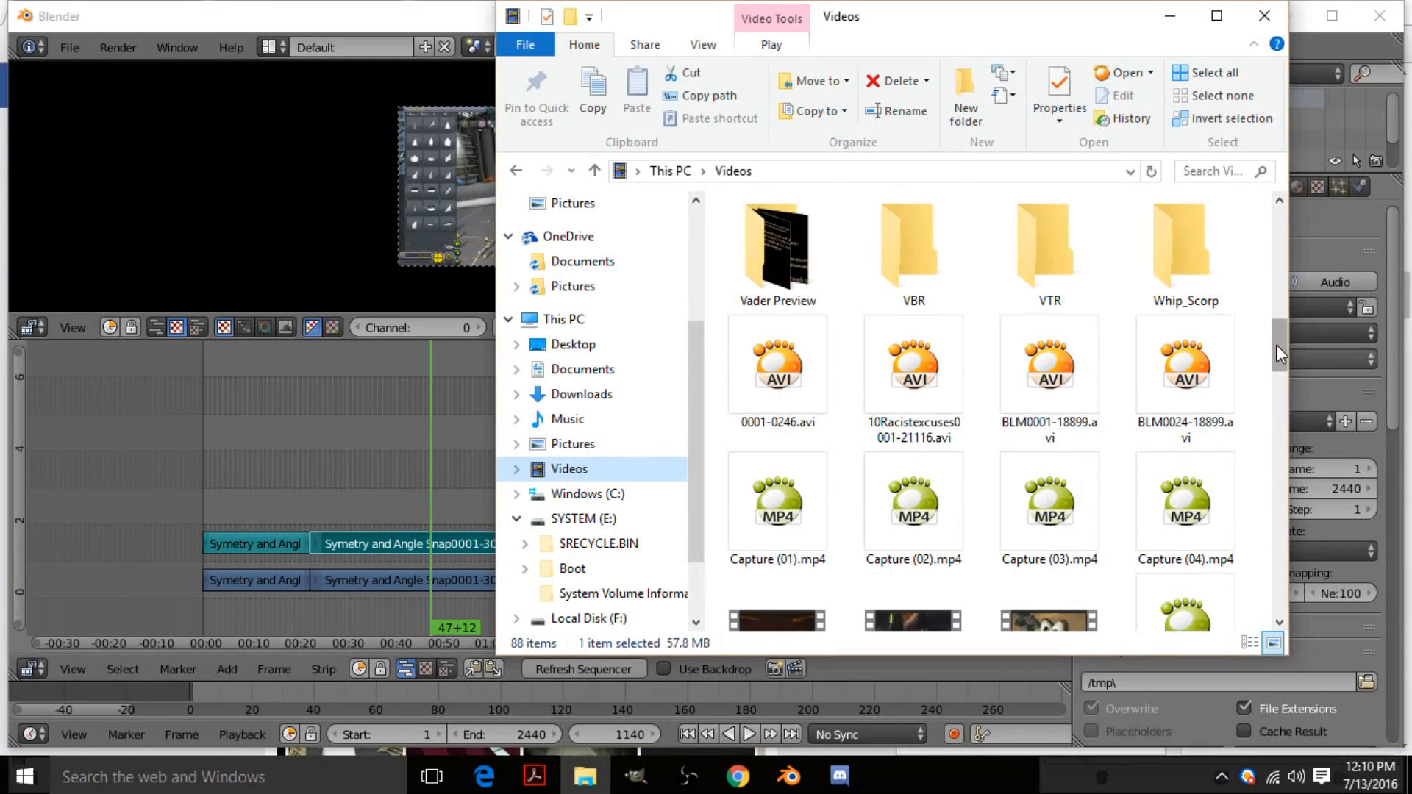
pyautogui.moveTo(1276, 344); pyautogui.dragTo(1272, 254)
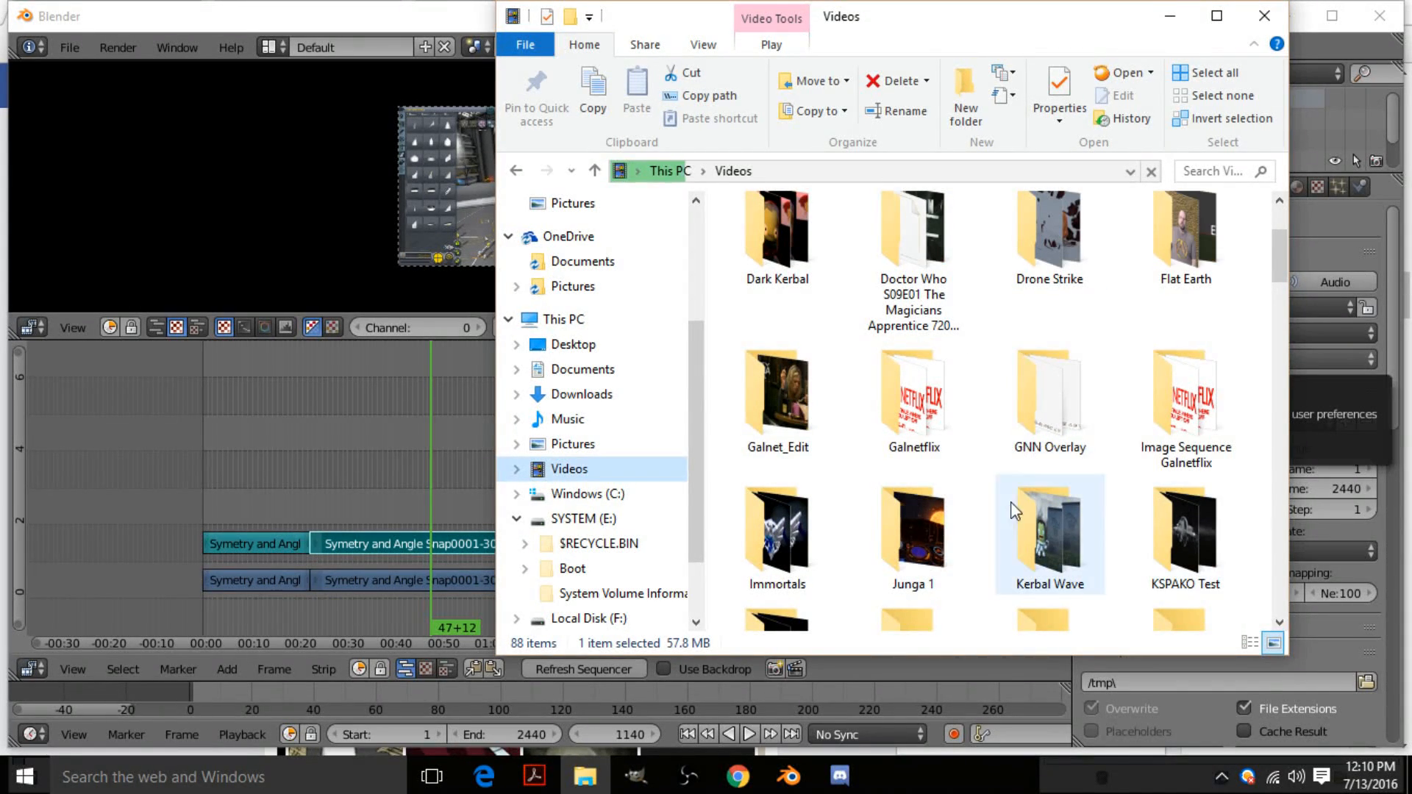
pyautogui.doubleClick(1185, 419)
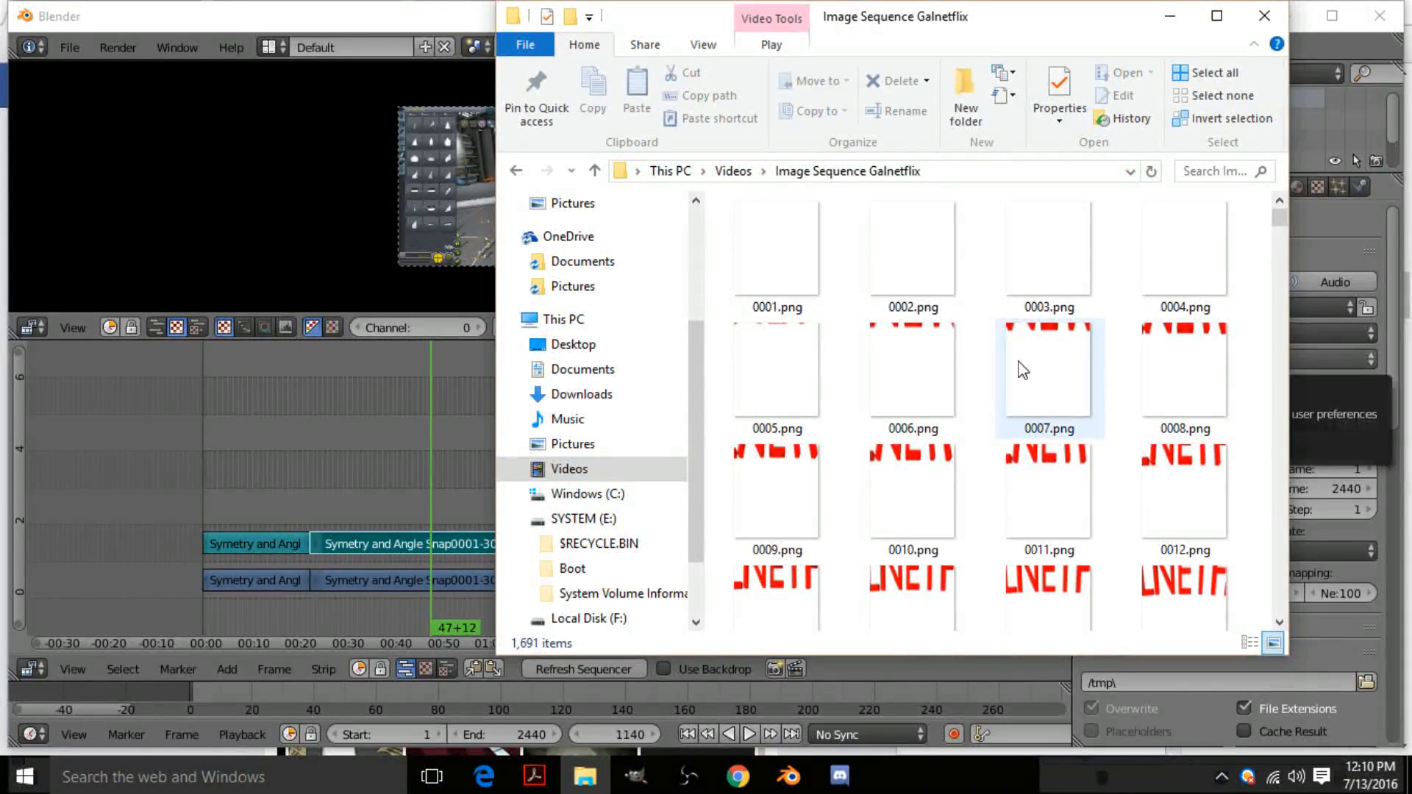
pyautogui.hotkey('ctrl', 'a')
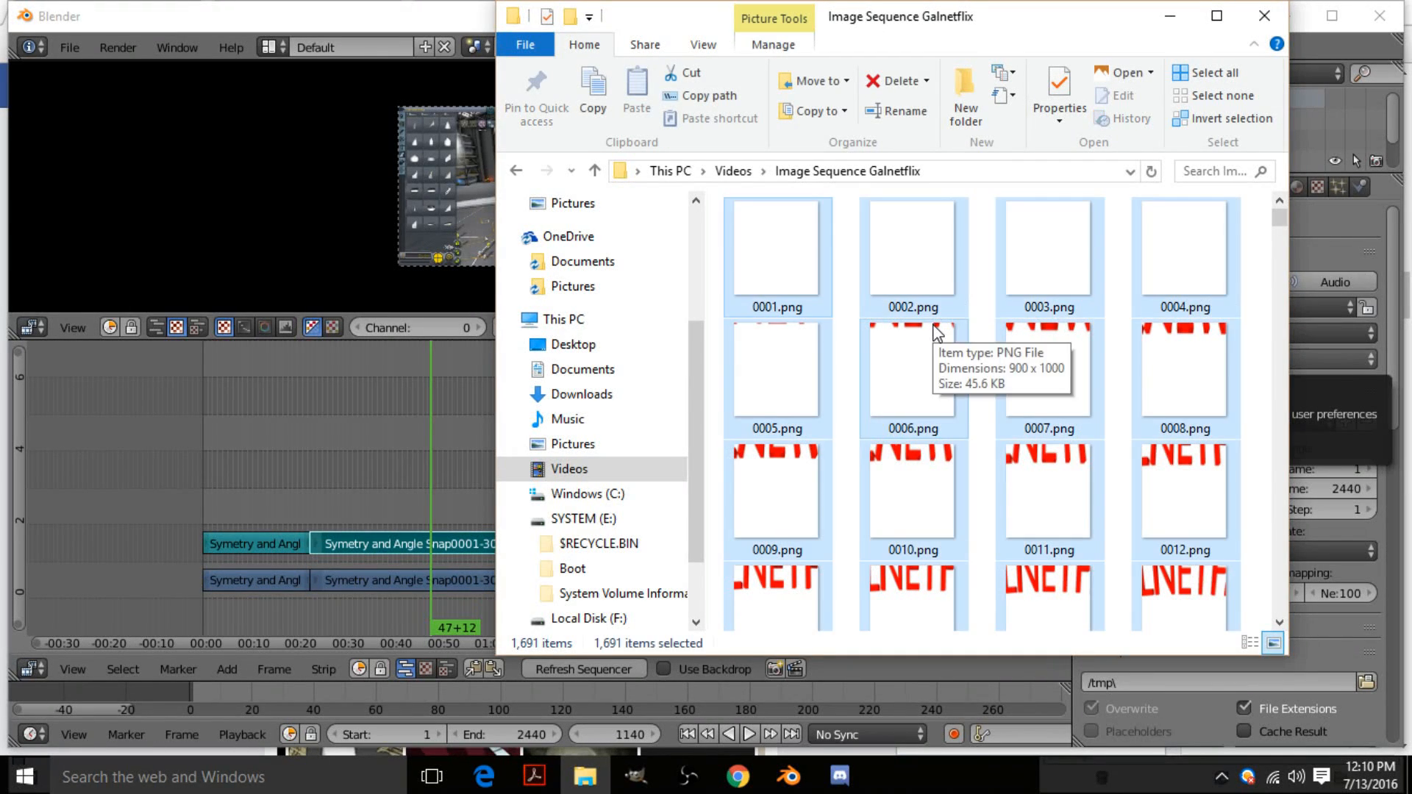
pyautogui.moveTo(781, 269); pyautogui.dragTo(306, 485)
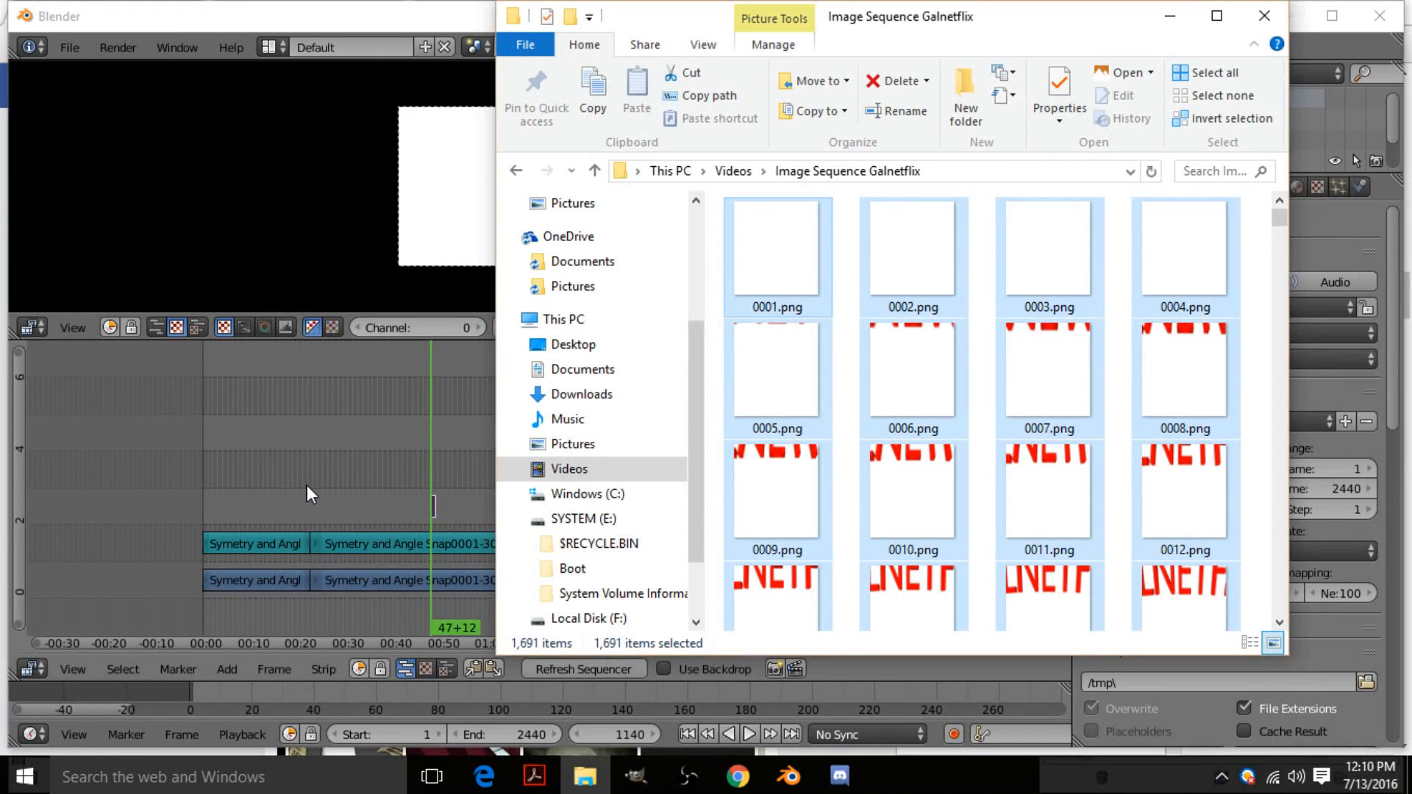
# - Set the current frame to 566 and examine the length of the newly added image strip up close
pyautogui.click(315, 488)
pyautogui.scroll(5, 477, 517)
pyautogui.moveTo(453, 517); pyautogui.dragTo(586, 446, button='middle')
pyautogui.scroll(6, 552, 505)
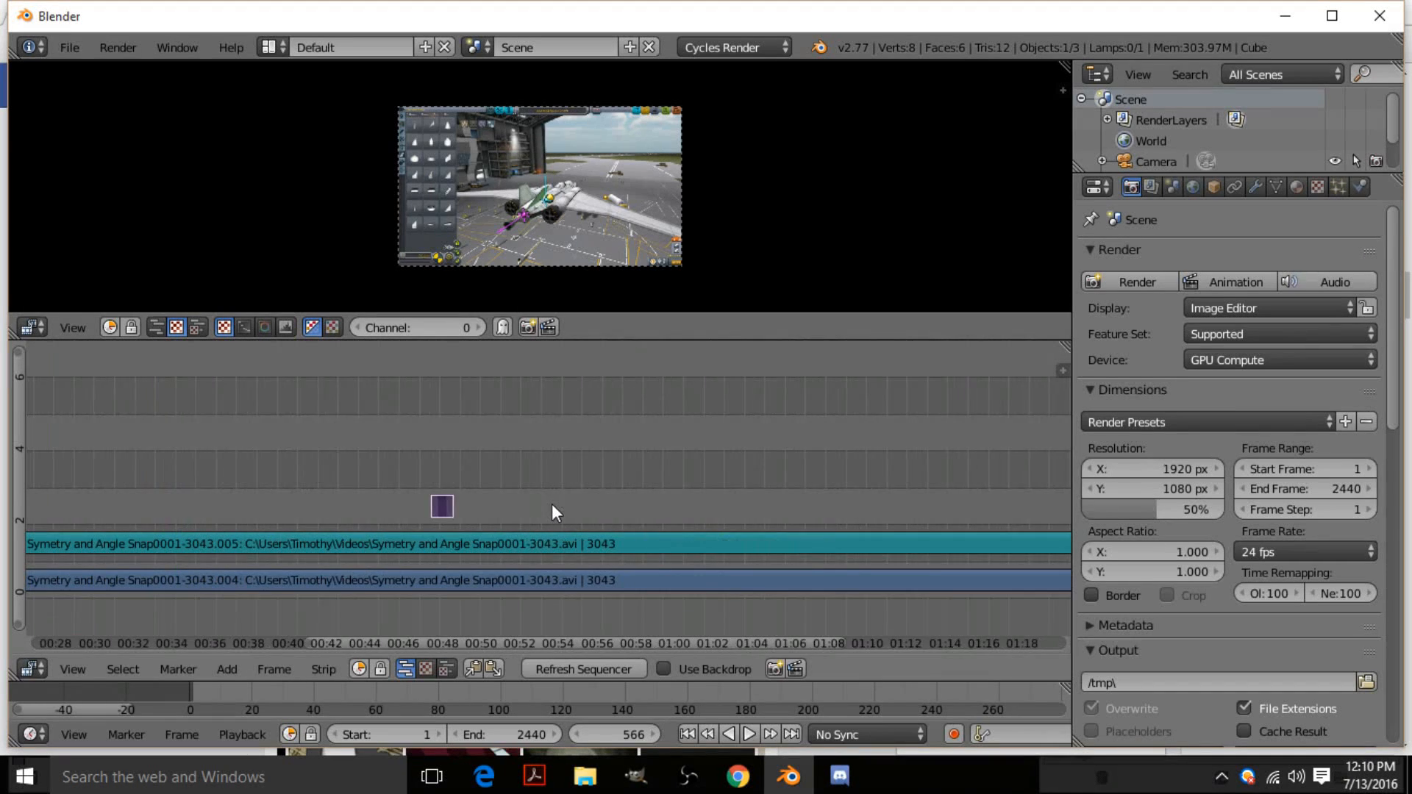
# - Scrub to the short image strip near 48 seconds and step through its frames one at a time
pyautogui.moveTo(320, 514); pyautogui.dragTo(355, 513)
pyautogui.press('Right')
pyautogui.press('Right')
pyautogui.press('Right')
pyautogui.press('Right')
pyautogui.press('Right')
pyautogui.press('Right')
pyautogui.press('Right')
pyautogui.press('Right')
pyautogui.press('Right')
pyautogui.press('Right')
pyautogui.press('Right')
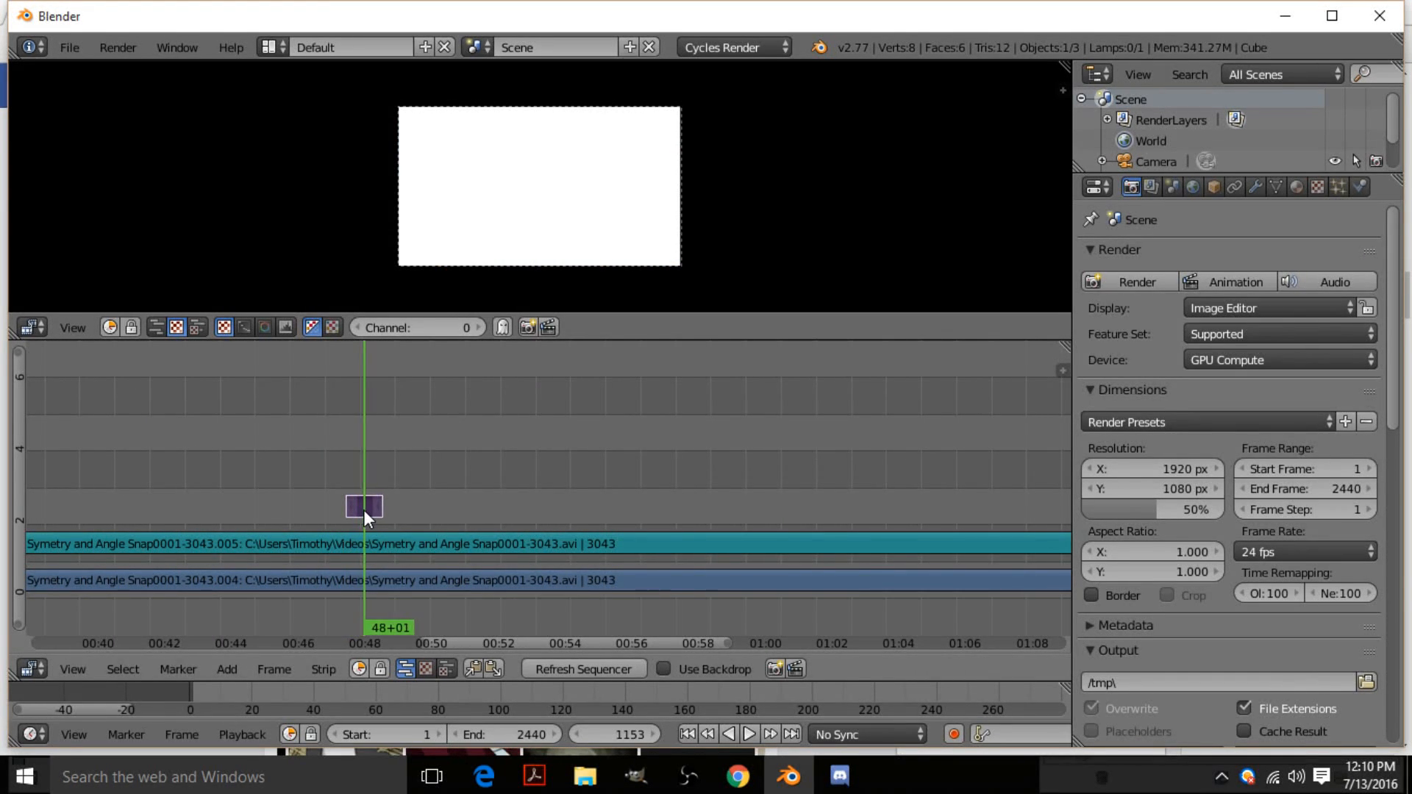
# - Delete the short image strip above the sound strip
pyautogui.press('x')
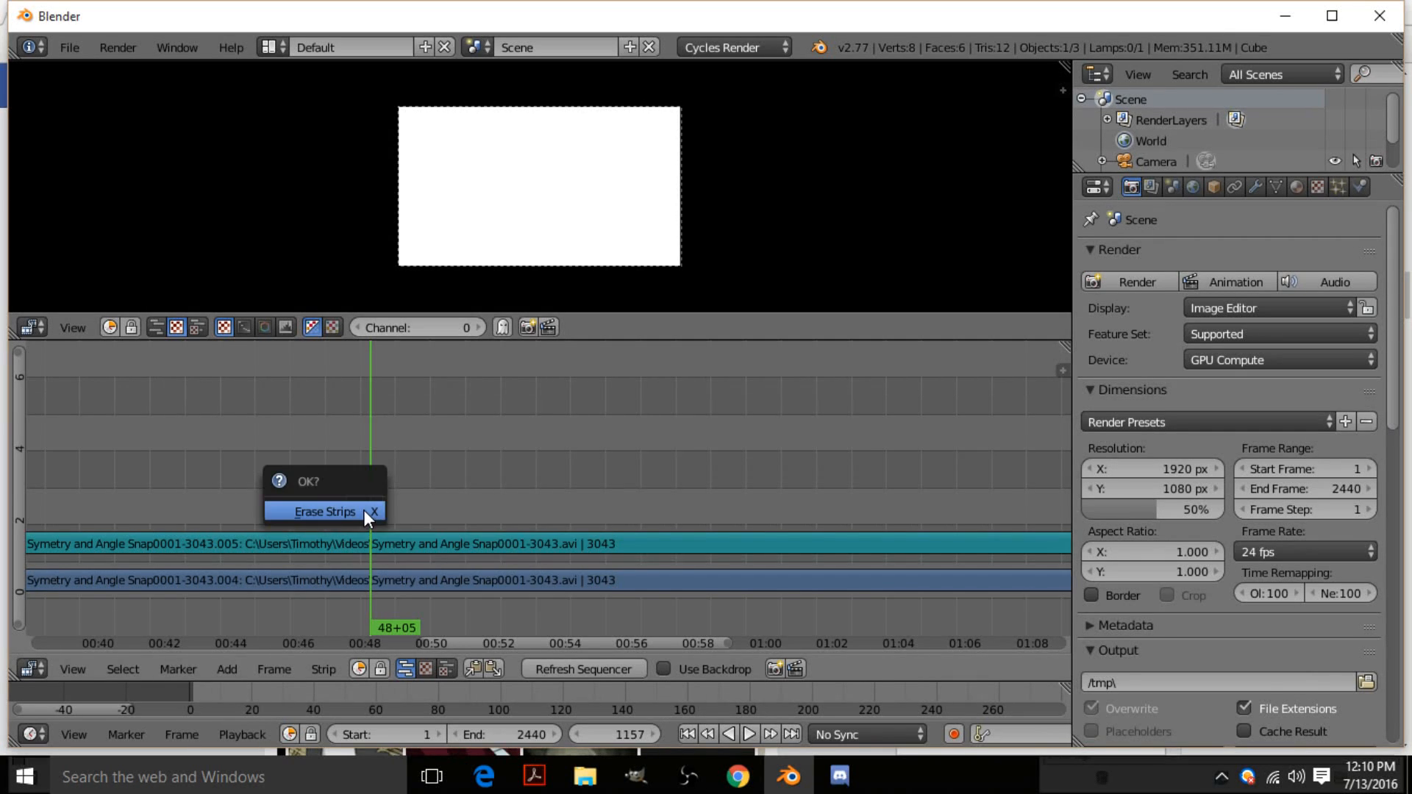
pyautogui.click(363, 510)
pyautogui.moveTo(360, 510); pyautogui.dragTo(708, 368, button='middle')
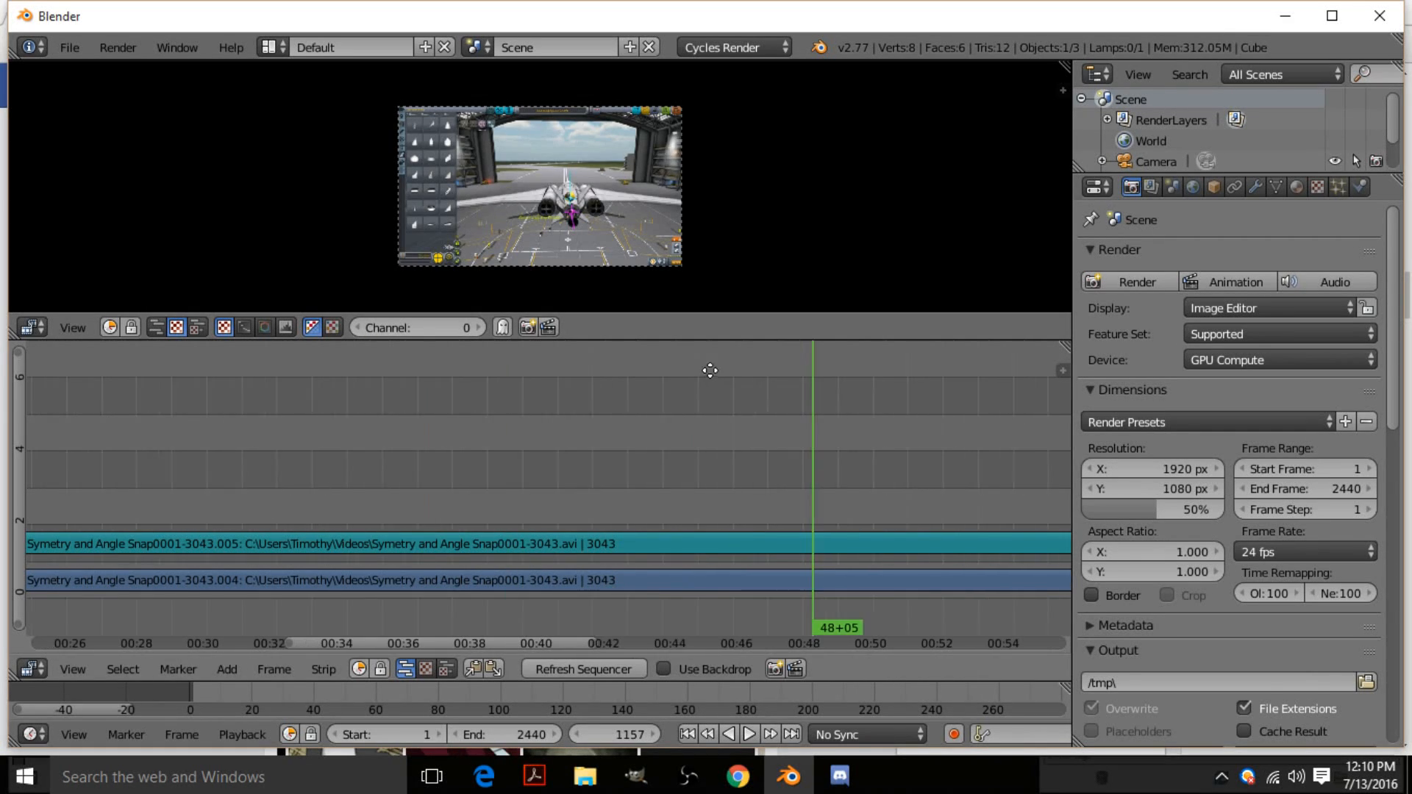
# - Return to frame 1 and add an image strip there from all PNG files in the Image Sequence Galnetflix folder
pyautogui.click(682, 734)
pyautogui.moveTo(158, 448); pyautogui.dragTo(743, 472, button='middle')
pyautogui.scroll(-10, 744, 472)
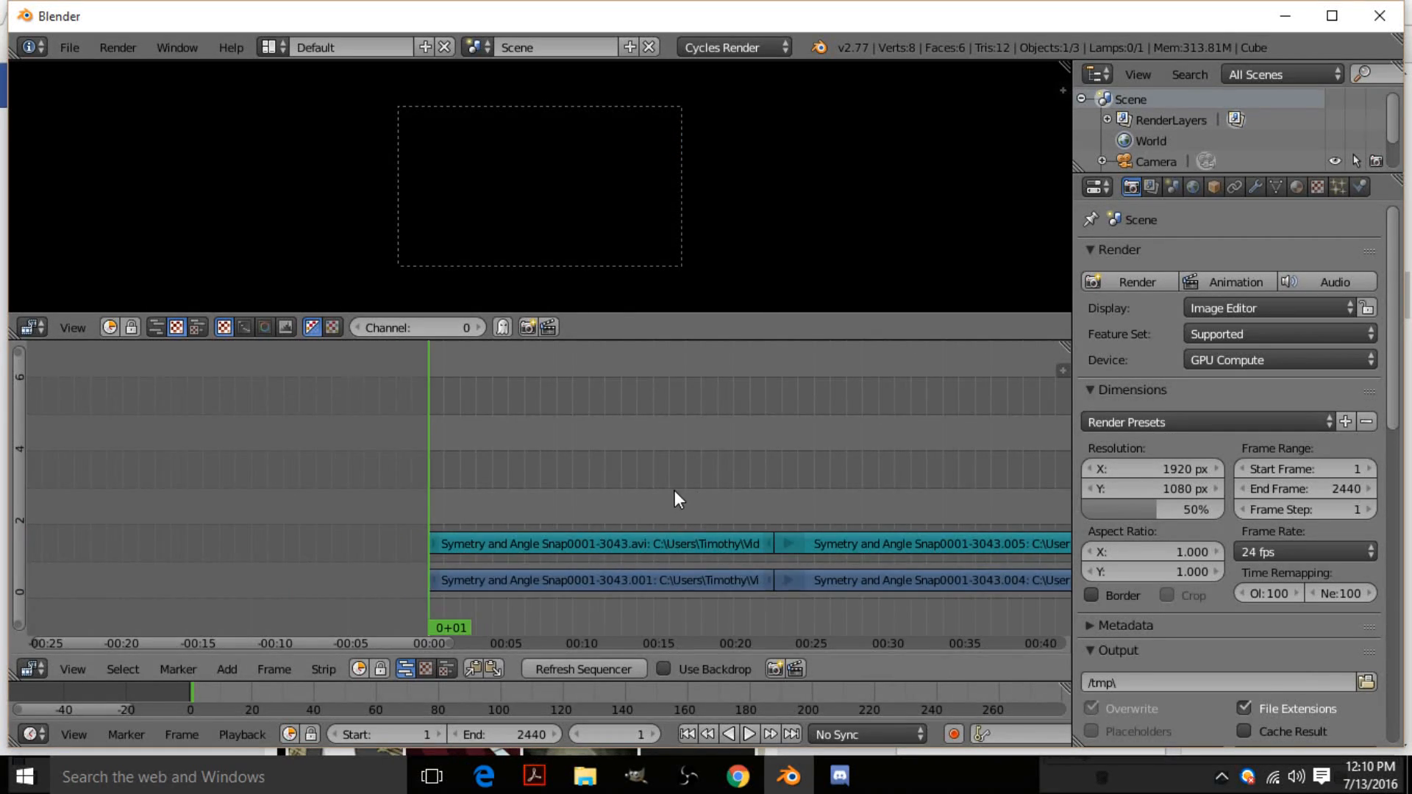
pyautogui.hotkey('shift', 'a')
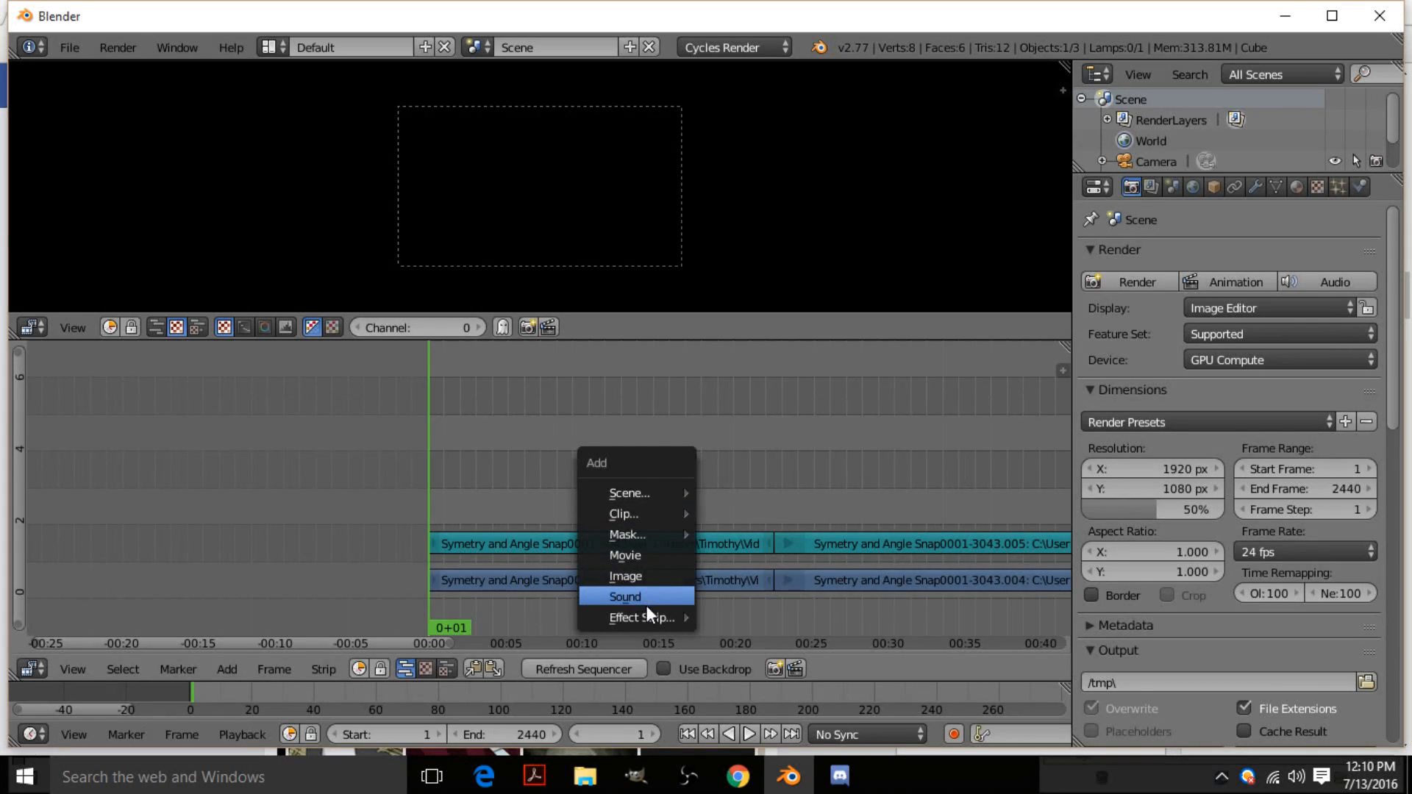
pyautogui.click(630, 576)
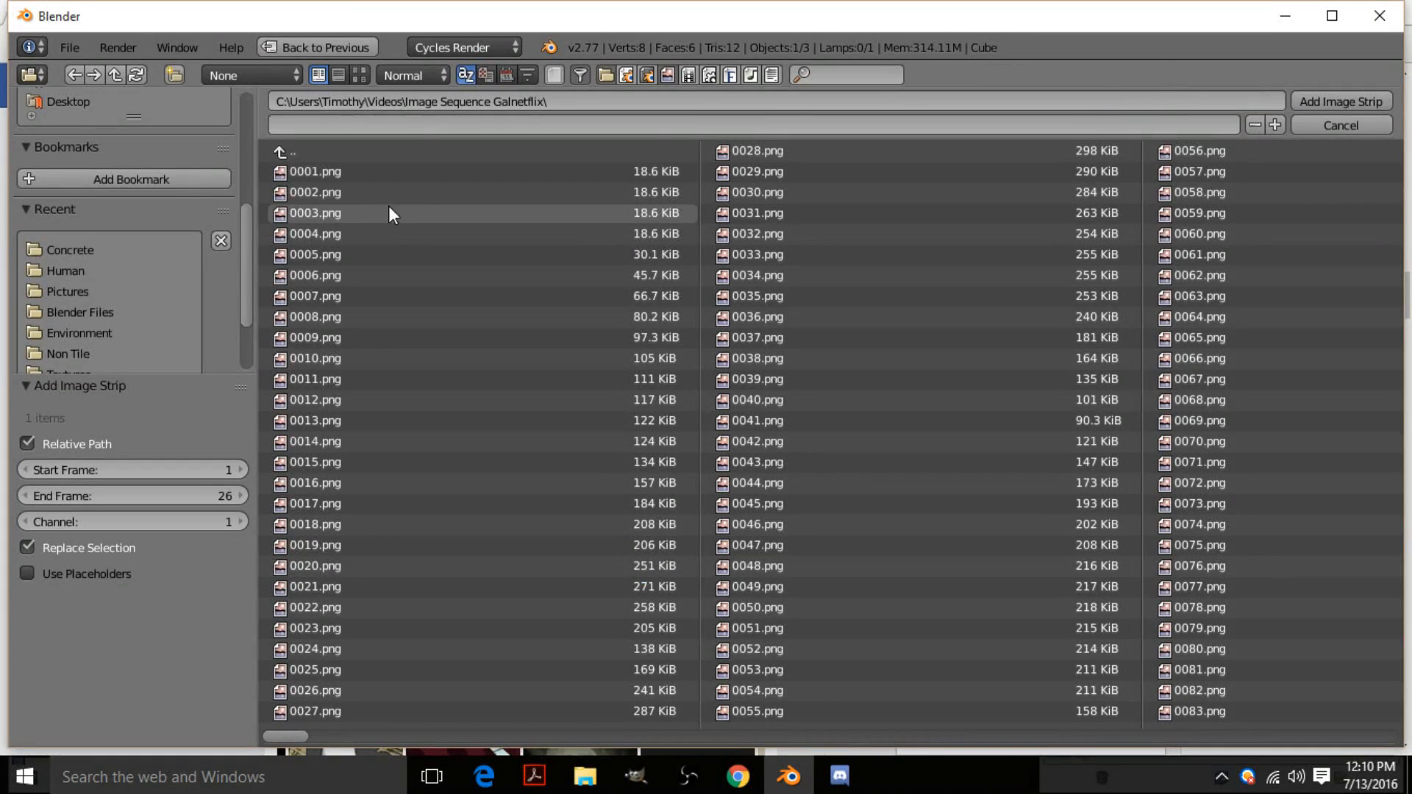
pyautogui.press('a')
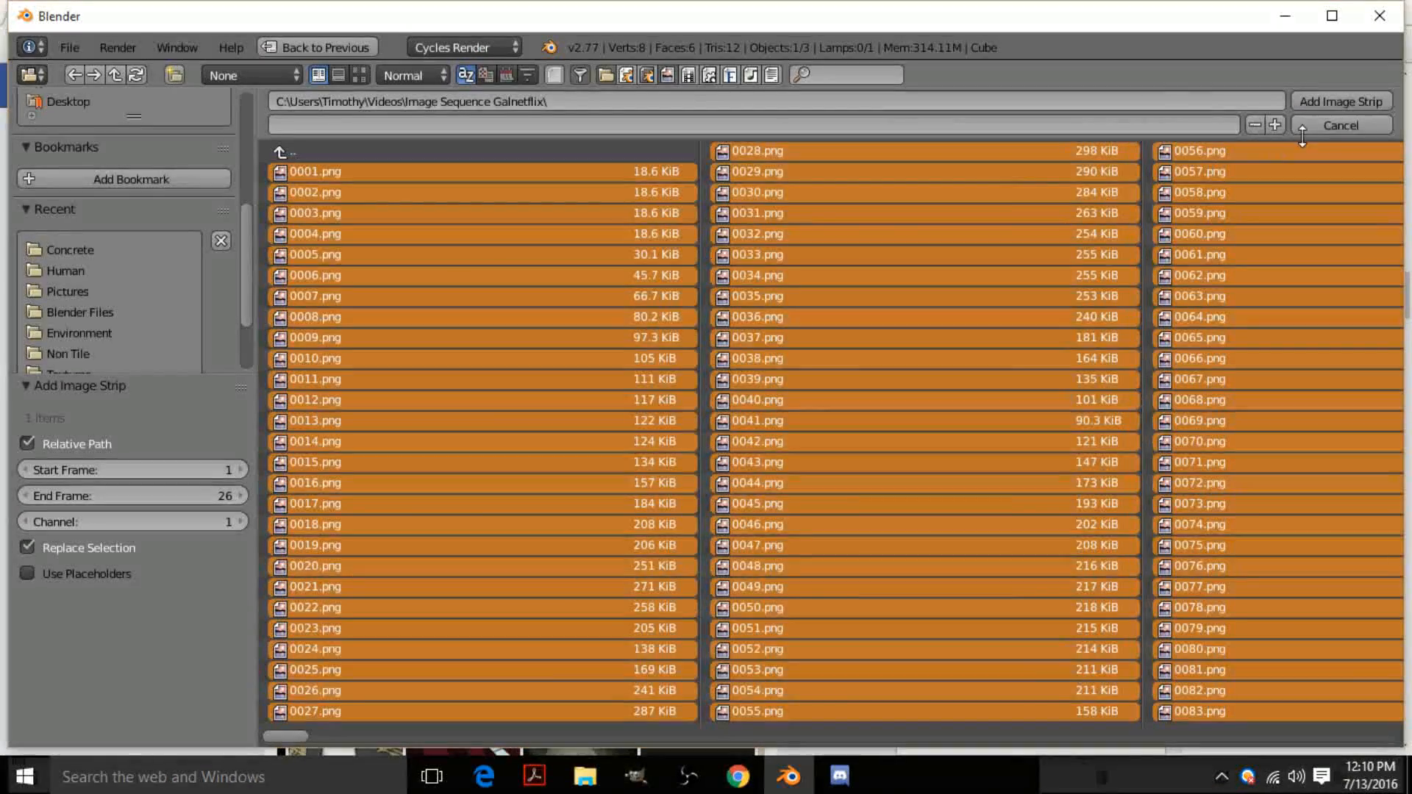
pyautogui.click(1349, 100)
# - Scrub through the new image strip from its start to frame 1654, close to its end, checking the preview
pyautogui.moveTo(465, 500); pyautogui.dragTo(920, 512)
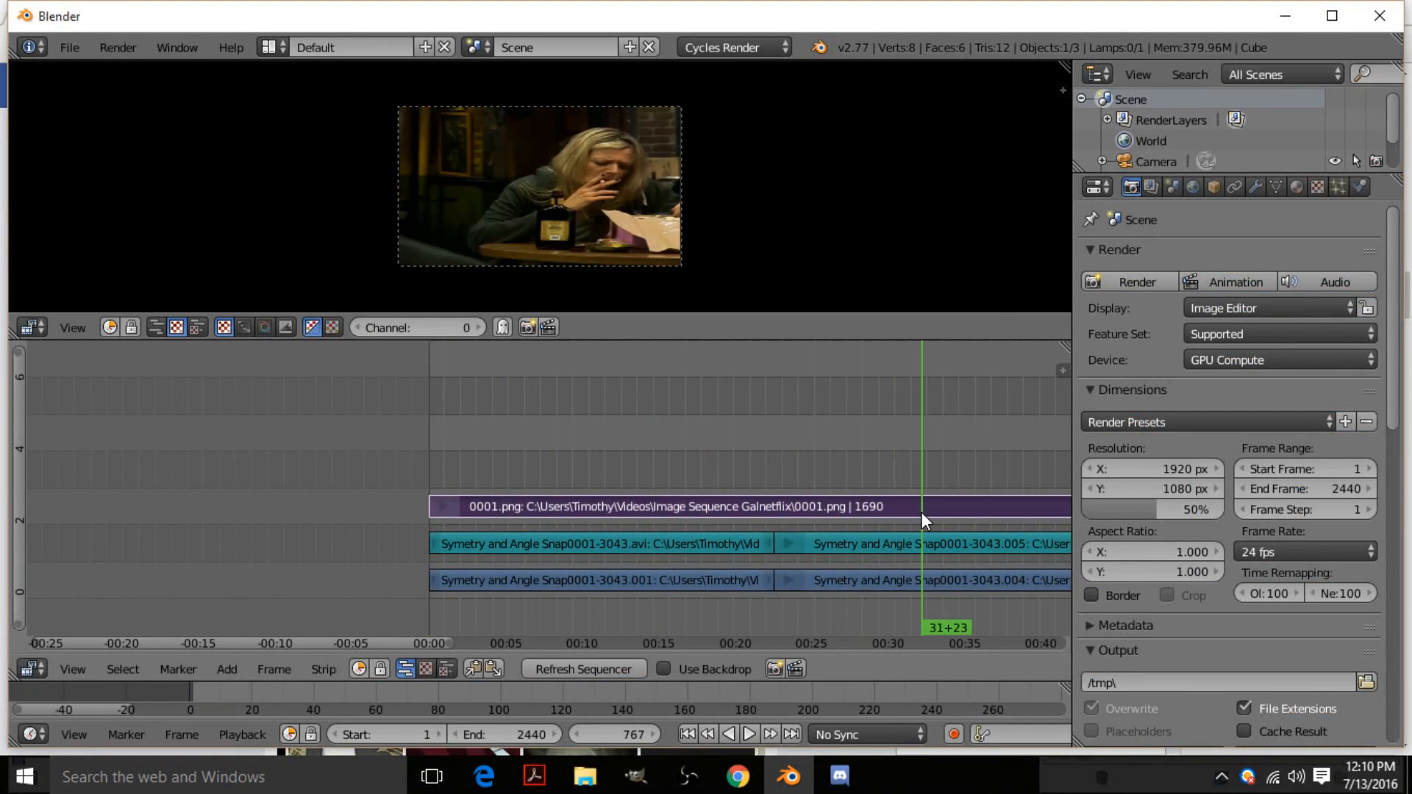
pyautogui.moveTo(906, 509); pyautogui.dragTo(629, 474, button='middle')
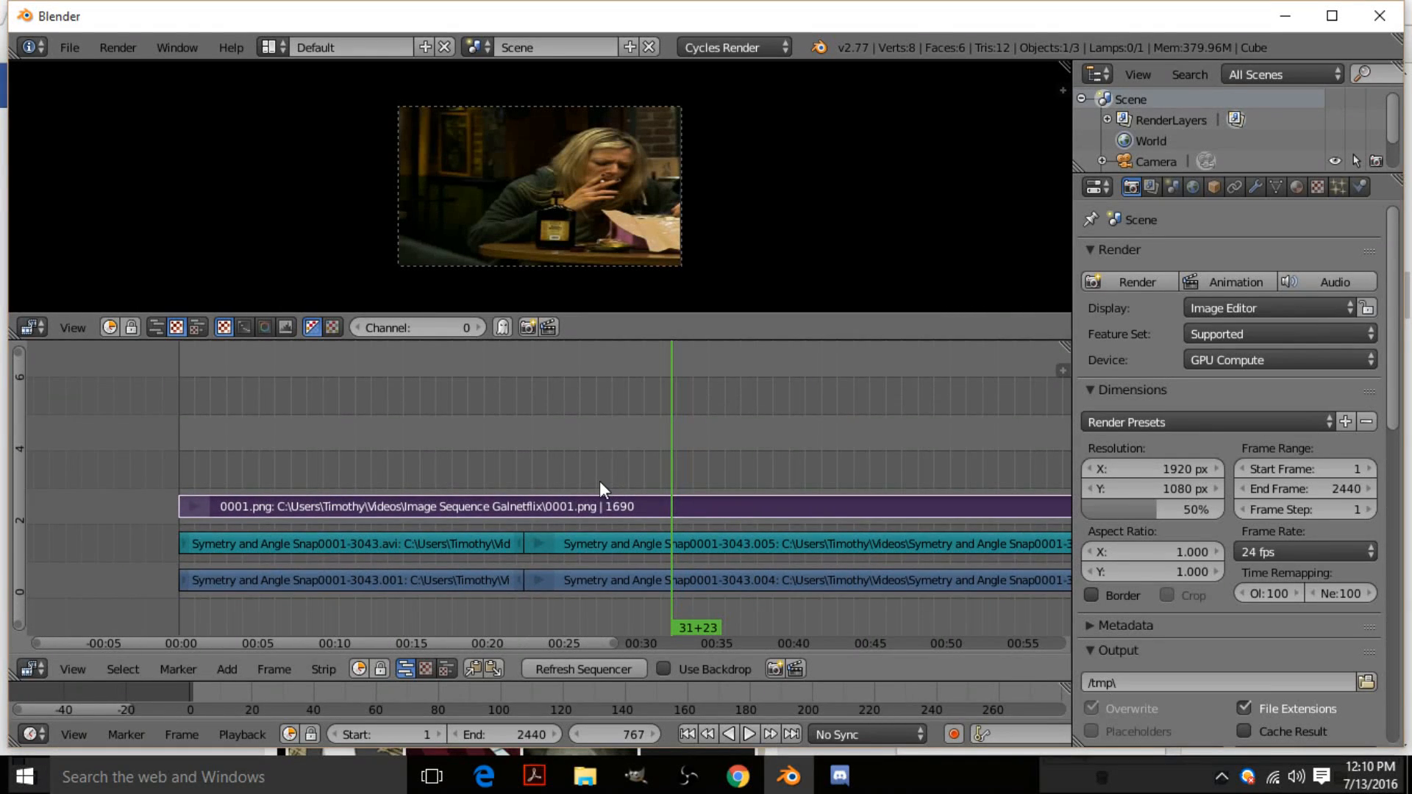
pyautogui.moveTo(700, 510); pyautogui.dragTo(312, 492, button='middle')
pyautogui.moveTo(311, 492); pyautogui.dragTo(889, 553)
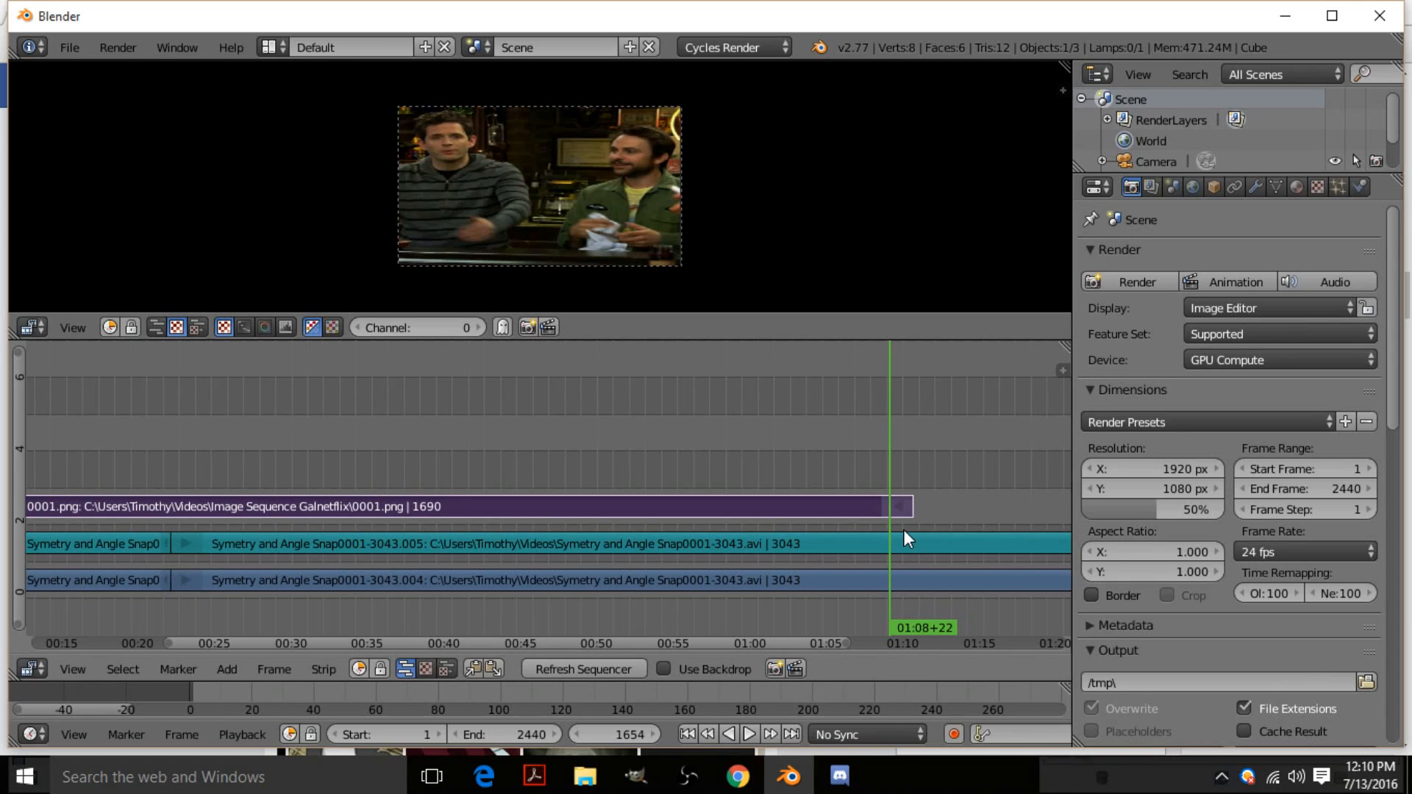
# - Step forward frame by frame past the end of the image strip to frame 1721, watching the preview
pyautogui.press('Right')
pyautogui.press('Right')
pyautogui.press('Right')
pyautogui.press('Right')
pyautogui.press('Right')
pyautogui.press('Right')
pyautogui.press('Right')
pyautogui.press('Right')
pyautogui.press('Right')
pyautogui.press('Right')
pyautogui.press('Right')
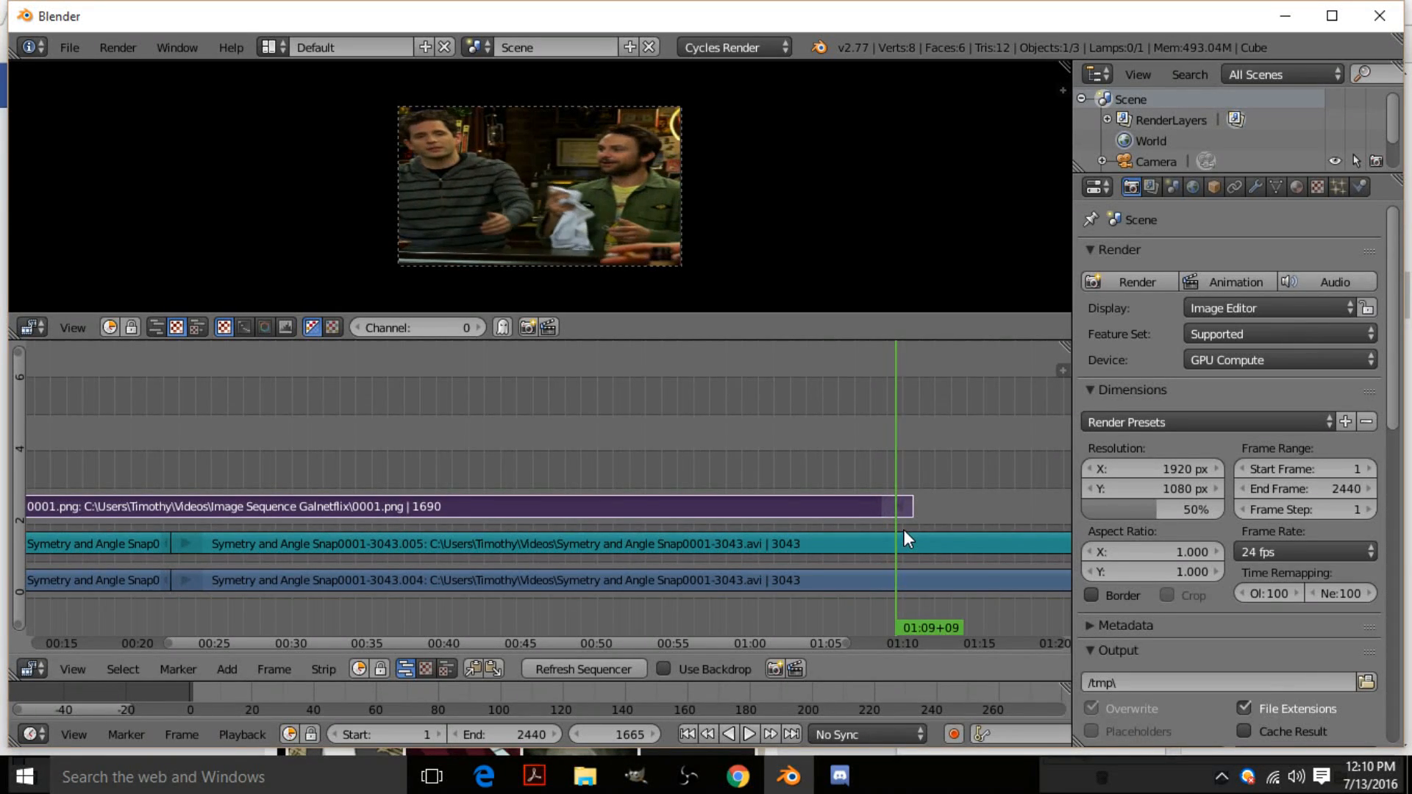
pyautogui.press('Right')
pyautogui.press('Right')
pyautogui.press('Right')
pyautogui.press('Right')
pyautogui.press('Right')
pyautogui.press('Right')
pyautogui.press('Right')
pyautogui.press('Right')
pyautogui.press('Right')
pyautogui.press('Right')
pyautogui.press('Right')
pyautogui.press('Right')
pyautogui.press('Right')
pyautogui.press('Right')
pyautogui.press('Right')
pyautogui.press('Right')
pyautogui.press('Right')
pyautogui.press('Right')
pyautogui.press('Right')
pyautogui.press('Right')
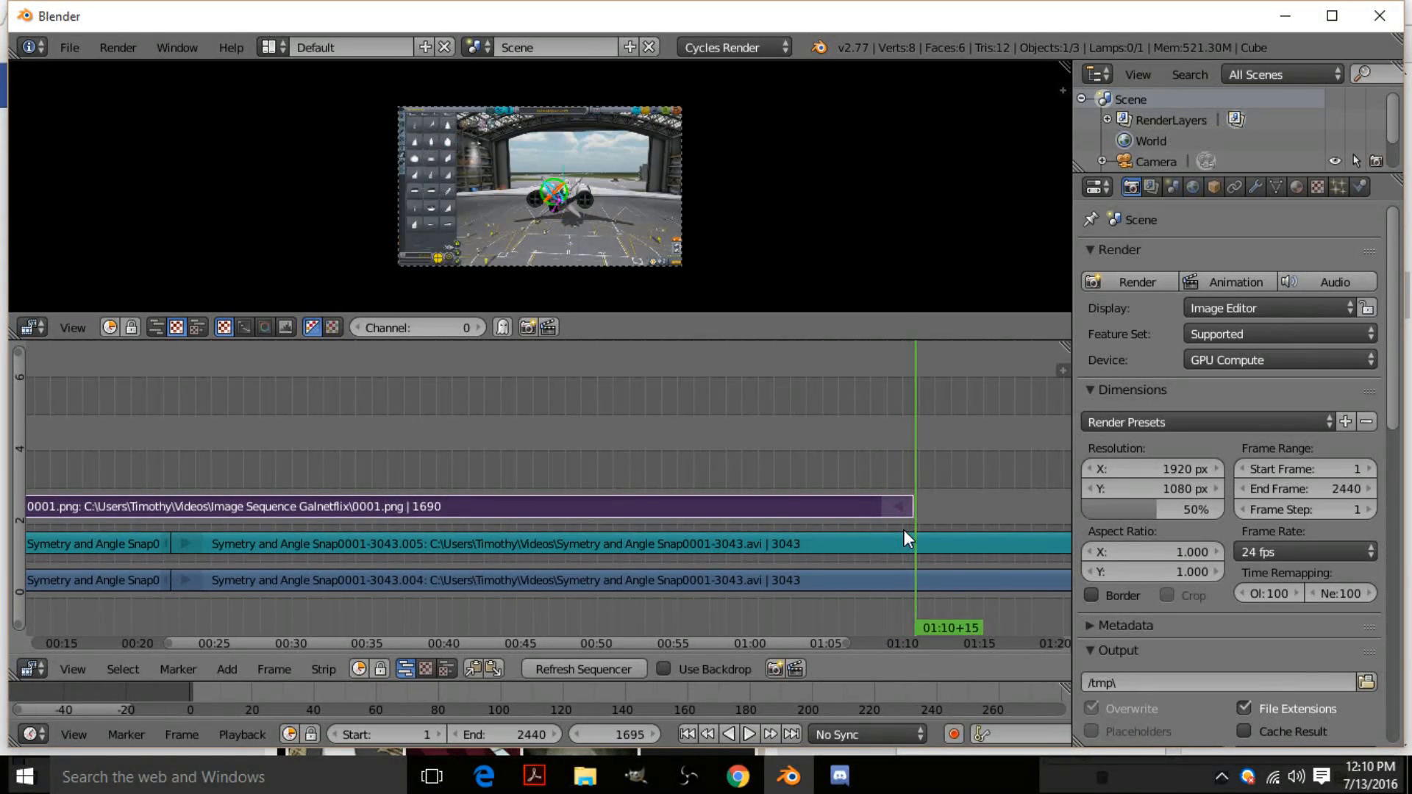
pyautogui.press('Right')
pyautogui.press('Right')
pyautogui.press('Right')
pyautogui.press('Right')
pyautogui.press('Right')
pyautogui.press('Right')
pyautogui.press('Right')
pyautogui.press('Right')
pyautogui.press('Right')
pyautogui.press('Right')
pyautogui.press('Right')
pyautogui.press('Right')
pyautogui.press('Right')
pyautogui.press('Right')
pyautogui.press('Right')
pyautogui.press('Right')
pyautogui.press('Right')
pyautogui.press('Right')
pyautogui.press('Right')
pyautogui.press('Right')
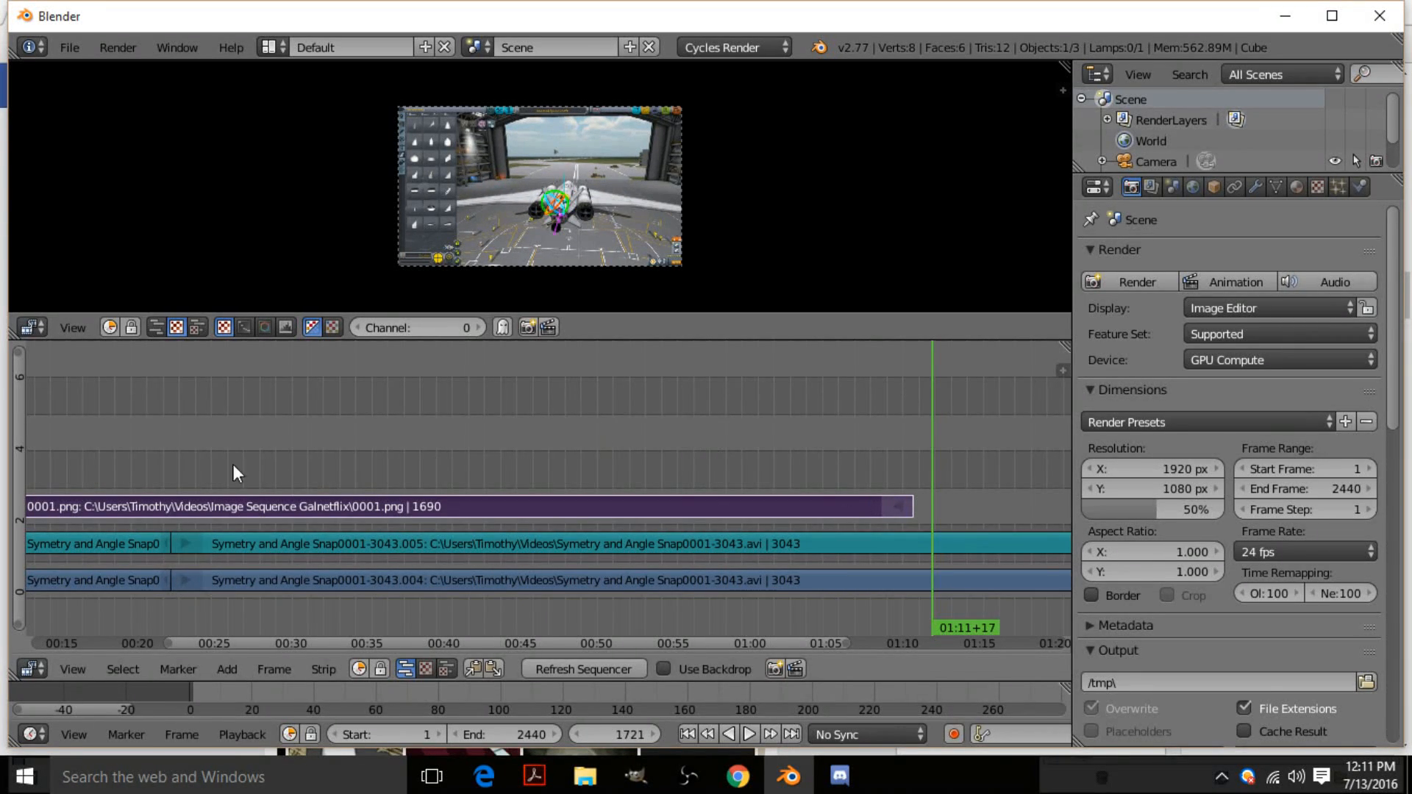
# - List the available editor types and keep the strip area on the Video Sequence Editor
pyautogui.click(30, 668)
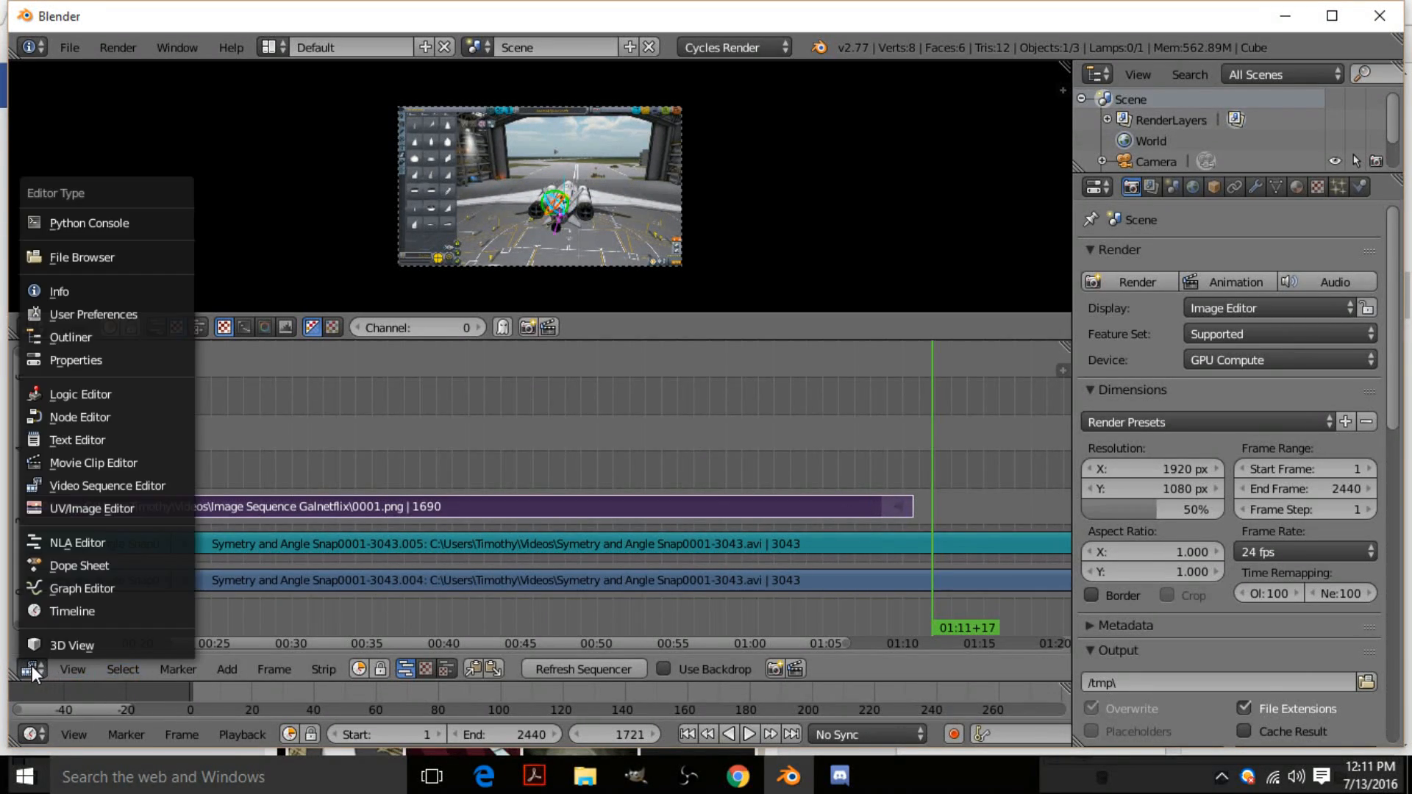
pyautogui.click(57, 484)
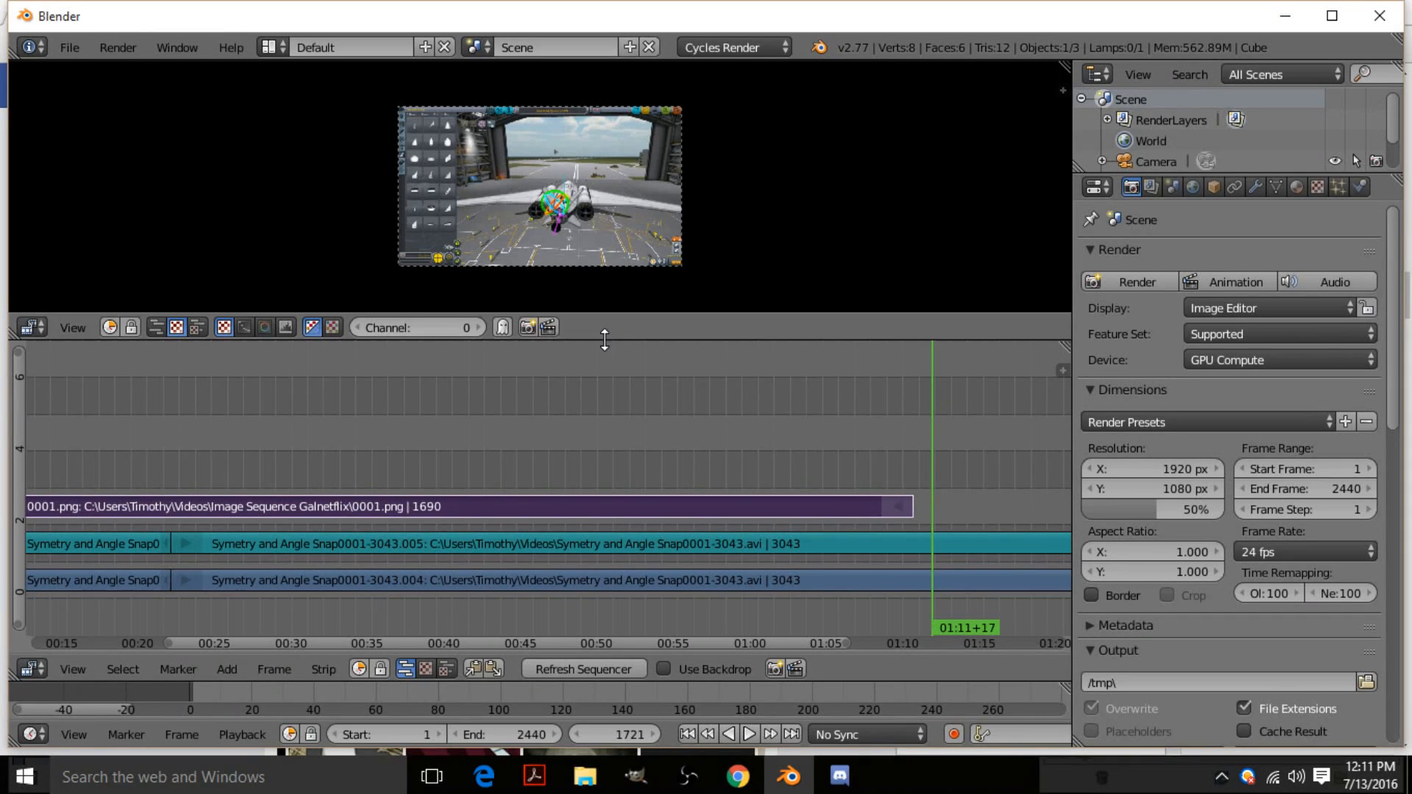
pyautogui.moveTo(718, 514); pyautogui.dragTo(873, 429, button='middle')
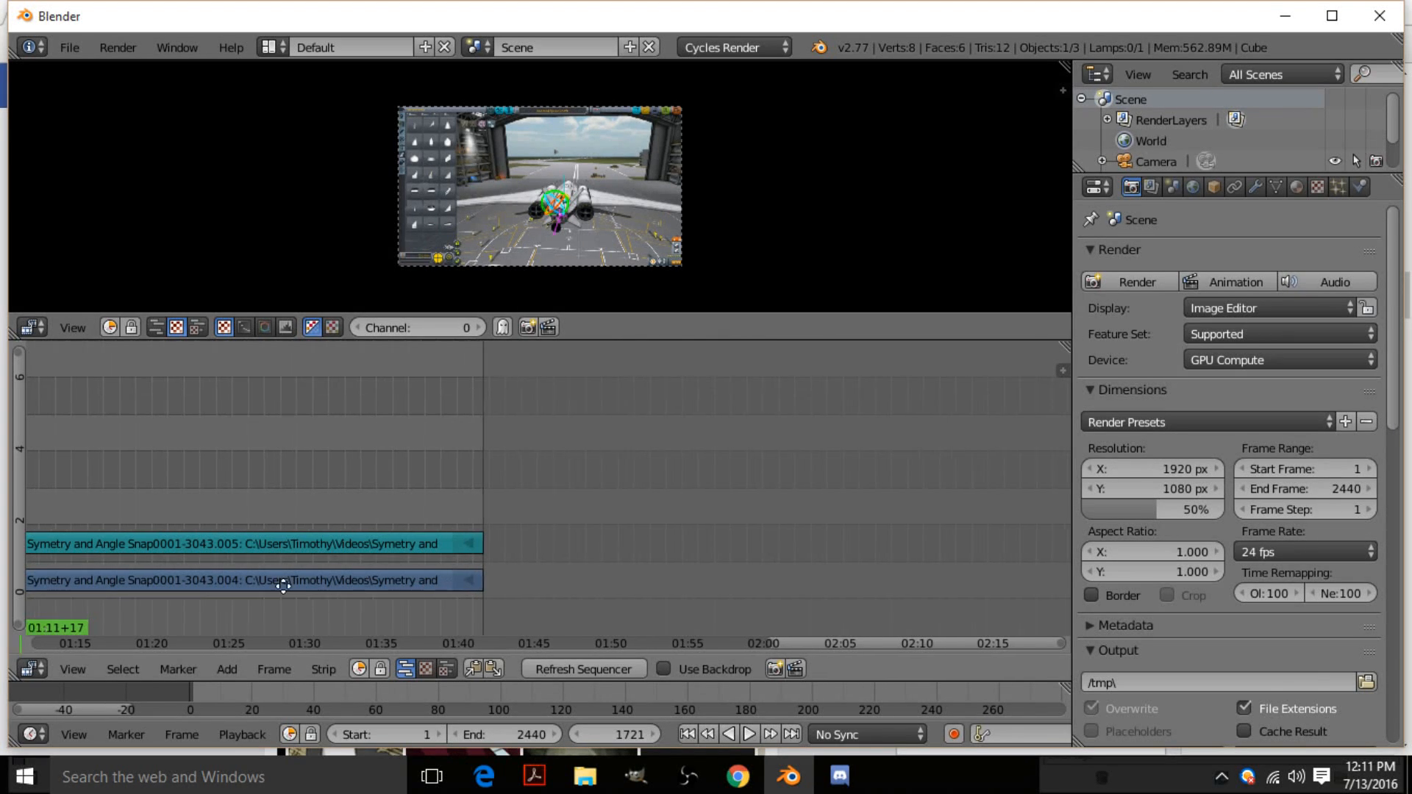
# - Select the second movie strip and its sound strip in turn, leaving the sound strip selected
pyautogui.moveTo(284, 584); pyautogui.dragTo(970, 545, button='middle')
pyautogui.rightClick(712, 572)
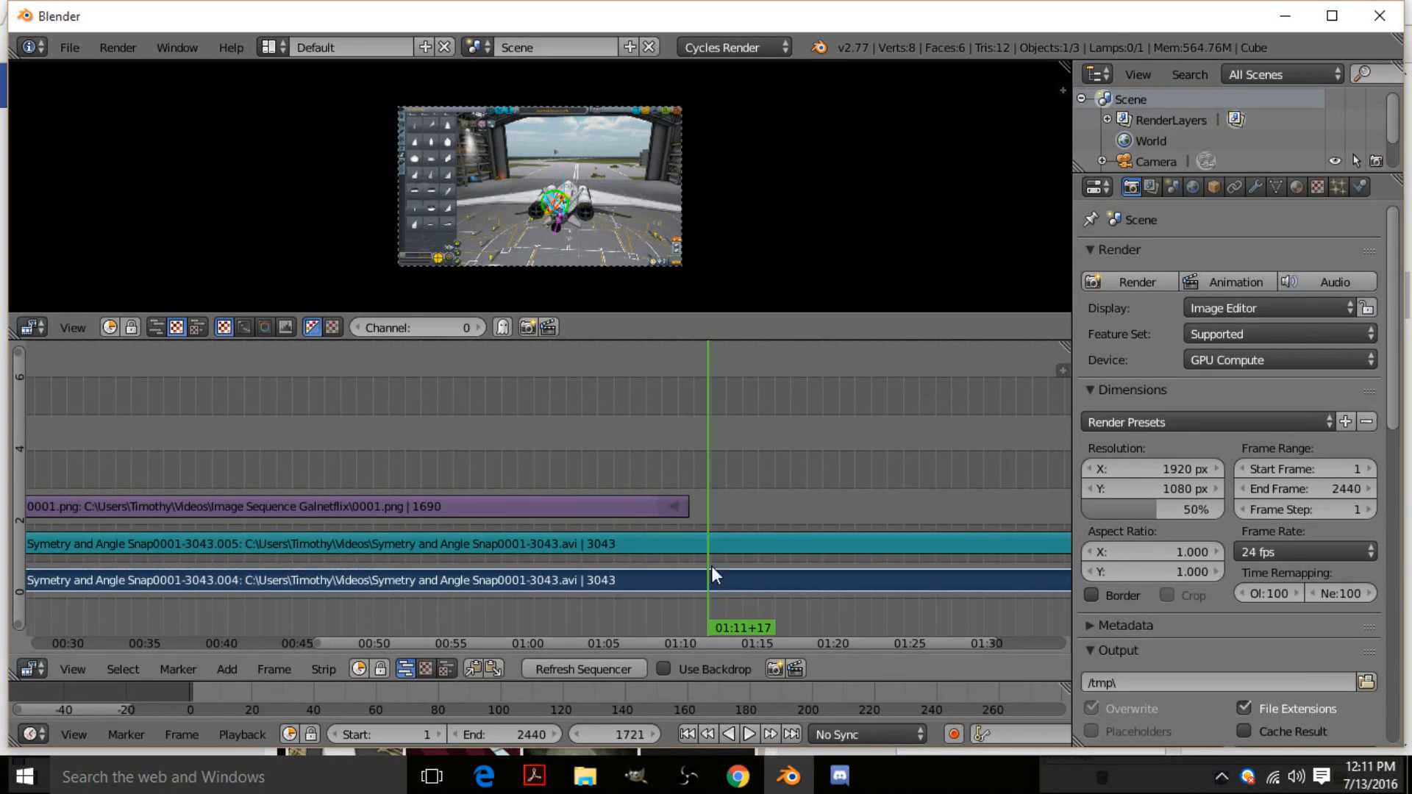
pyautogui.rightClick(717, 548)
pyautogui.rightClick(727, 573)
pyautogui.rightClick(743, 542)
pyautogui.moveTo(1030, 547); pyautogui.dragTo(430, 544, button='middle')
# - Examine the render properties from the frame range and output path down to the encoding and audio codec settings
pyautogui.scroll(-5, 1237, 481)
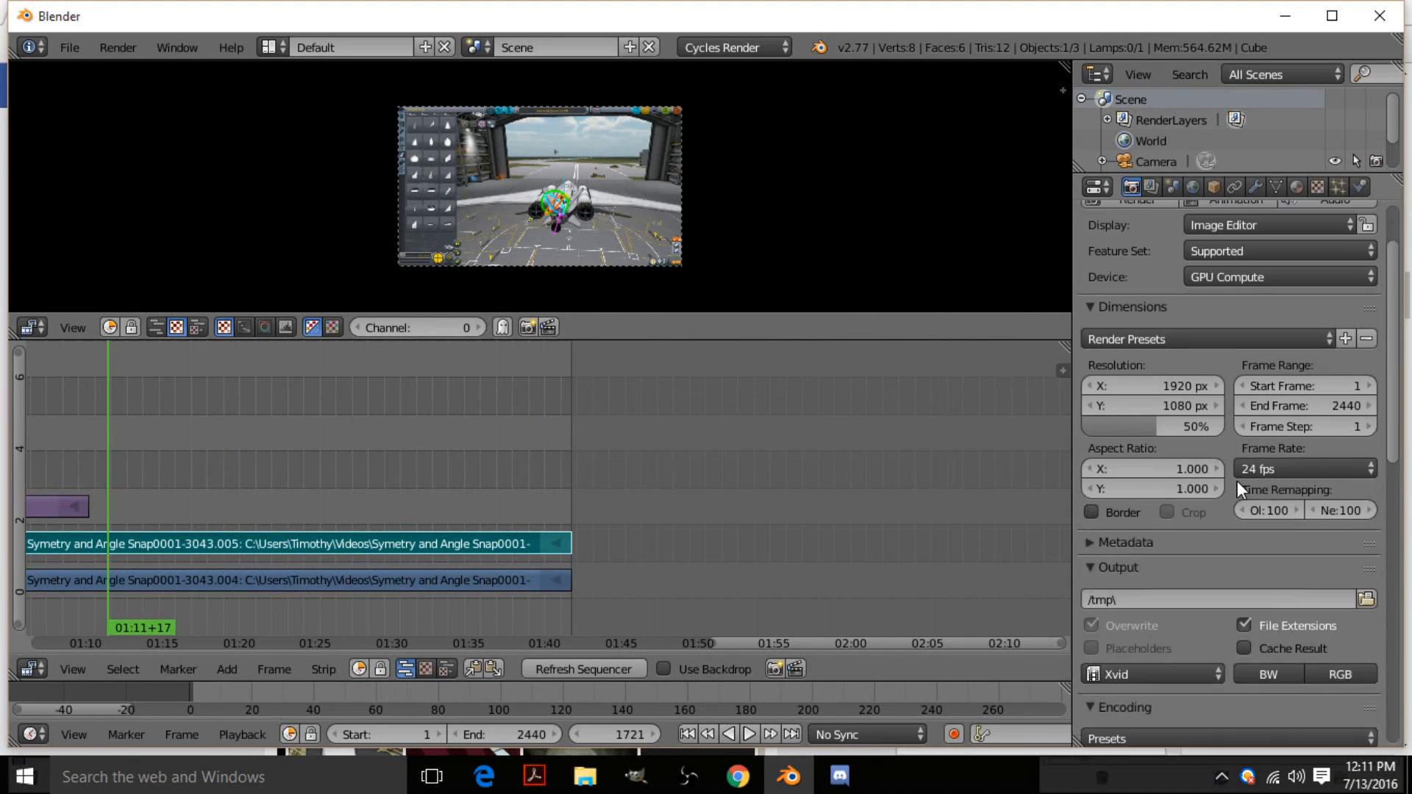
pyautogui.scroll(-5, 1243, 544)
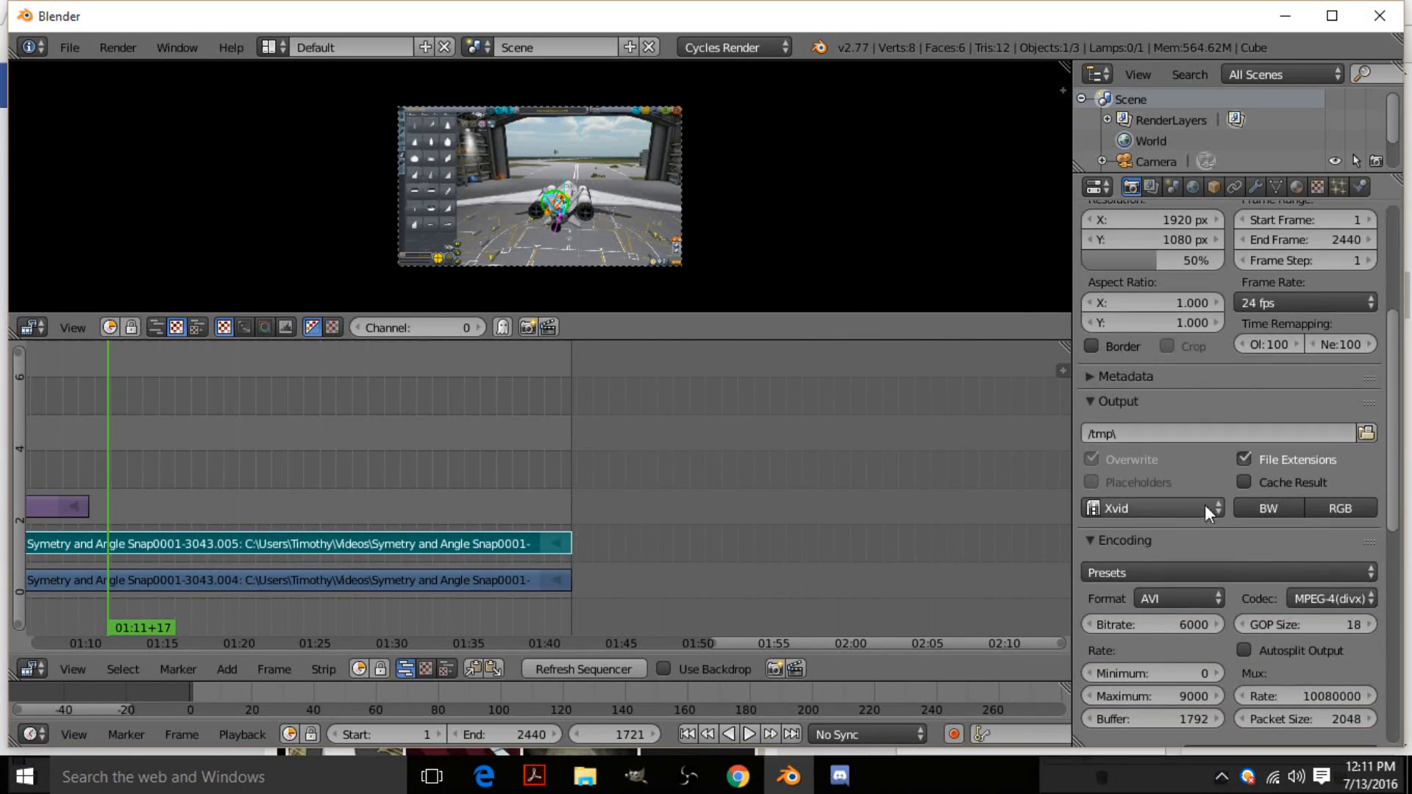
pyautogui.scroll(-3, 1176, 533)
pyautogui.scroll(-2, 1213, 515)
pyautogui.scroll(5, 1250, 493)
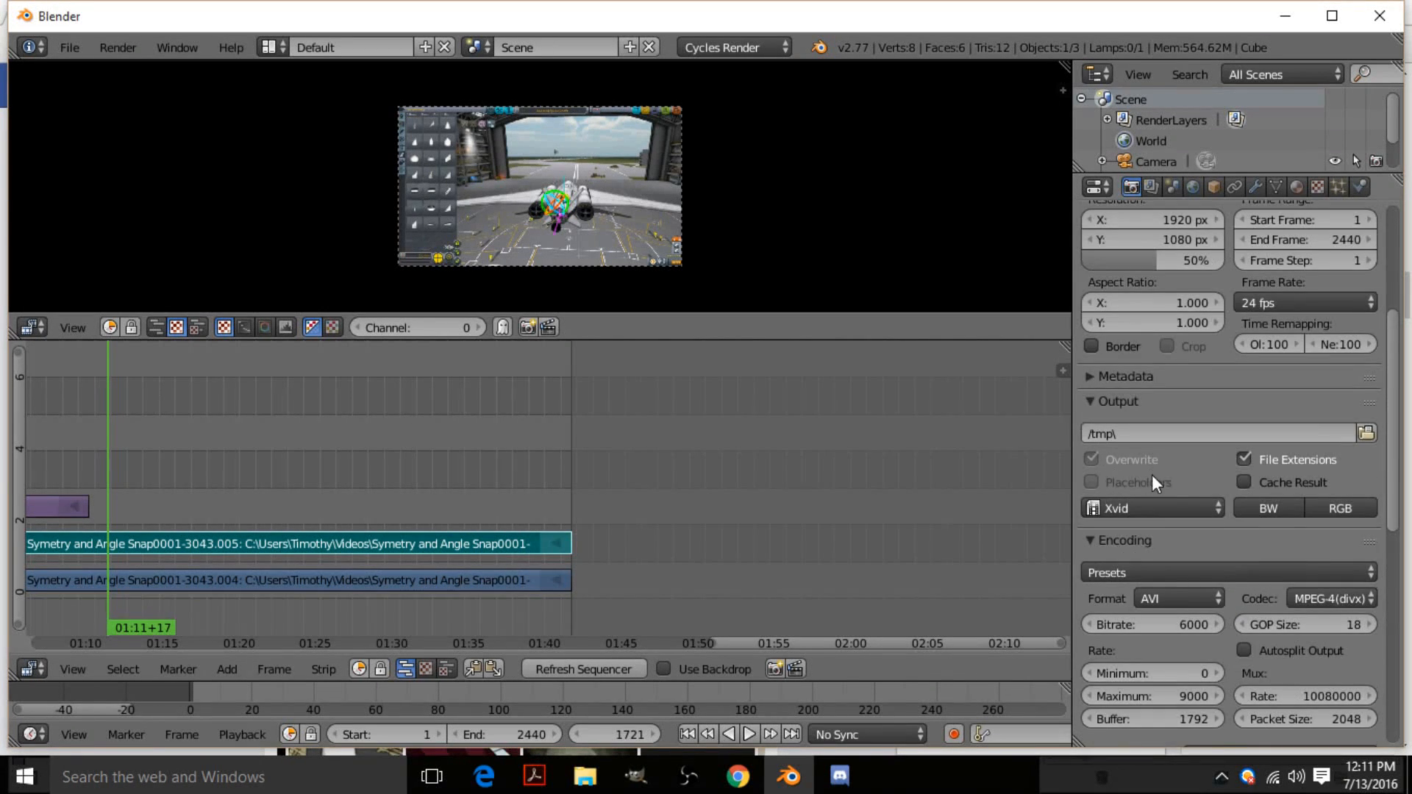
pyautogui.scroll(-3, 1151, 474)
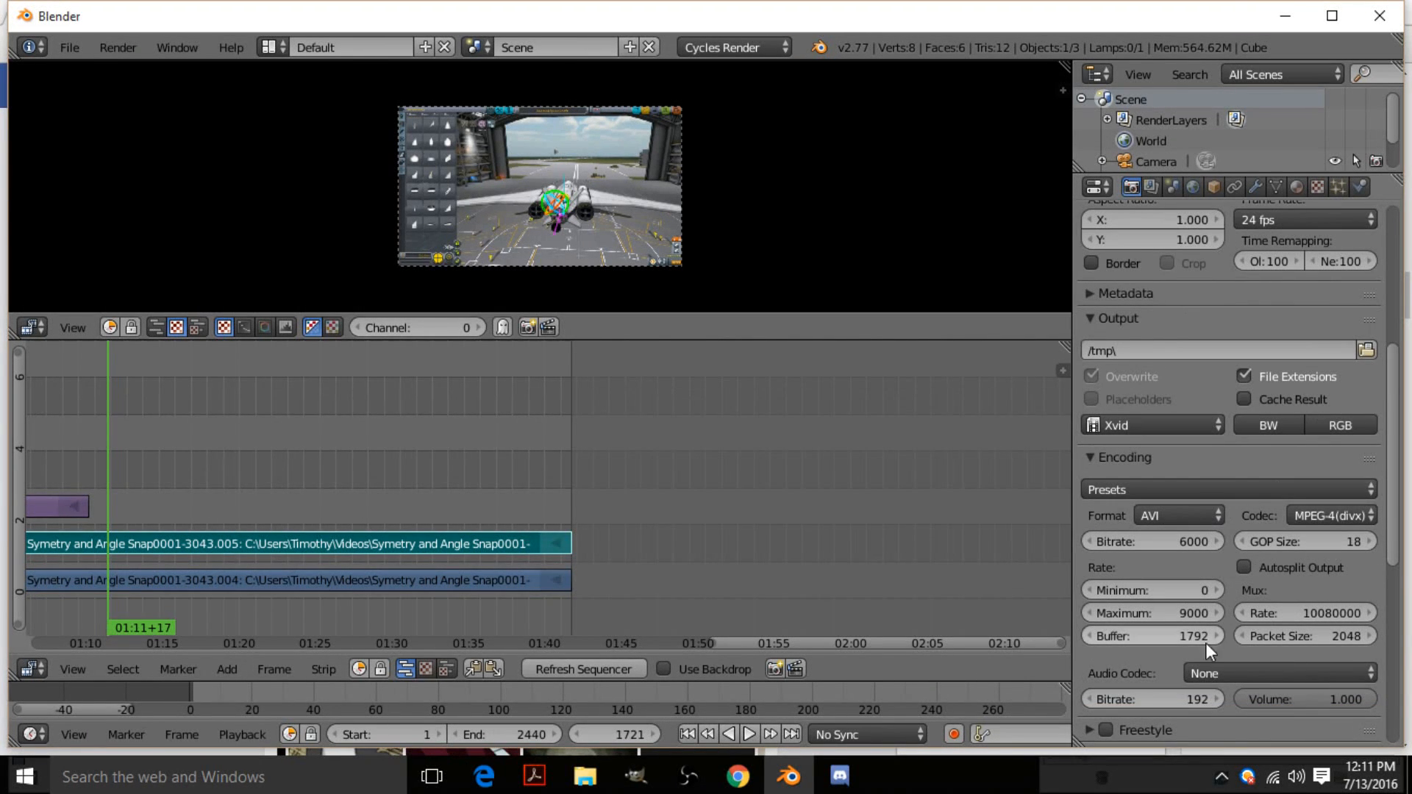